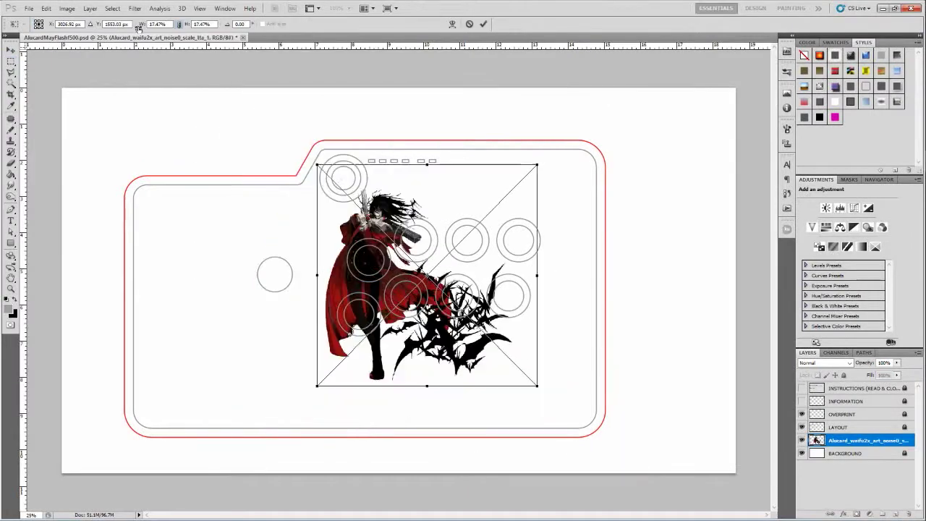
- Finish placing the enlarged character image and add the first rose over the character's coat at chest height
key(Return)
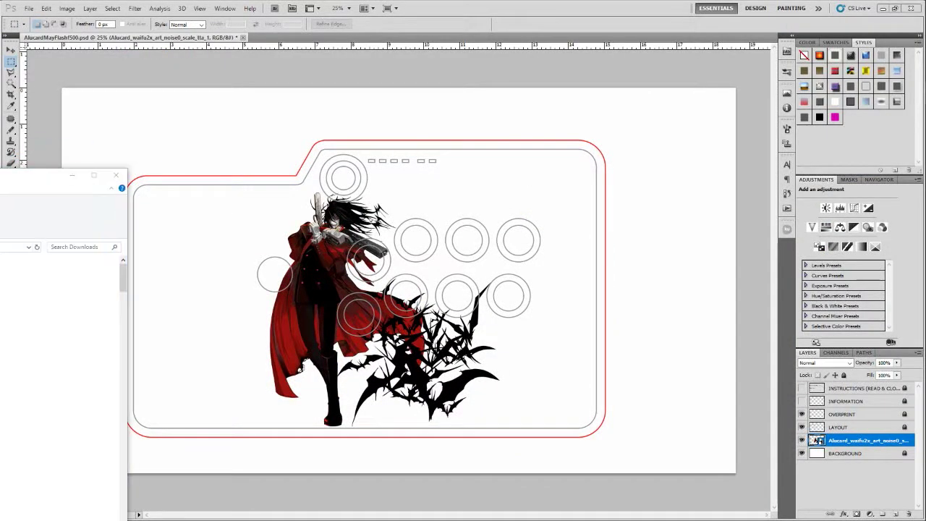
drag(65, 238, 108, 38)
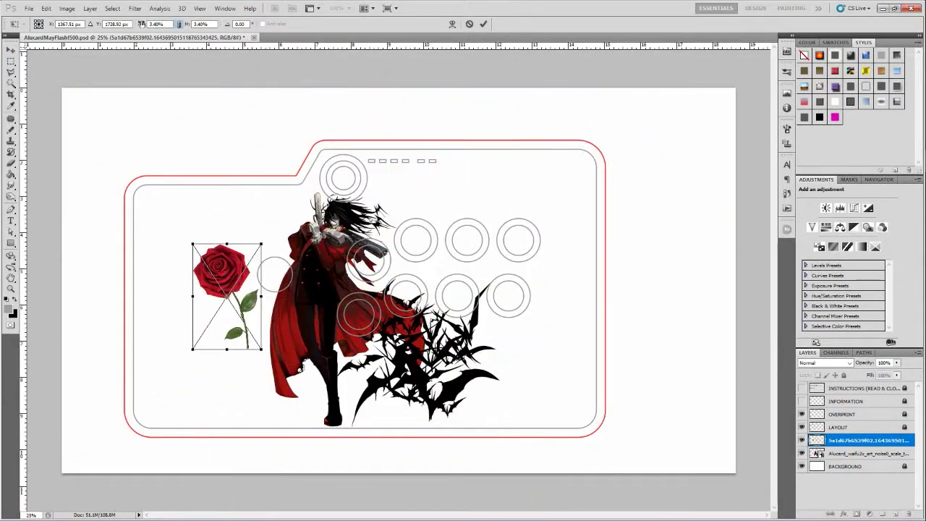
key(Return)
key(v)
drag(225, 290, 339, 285)
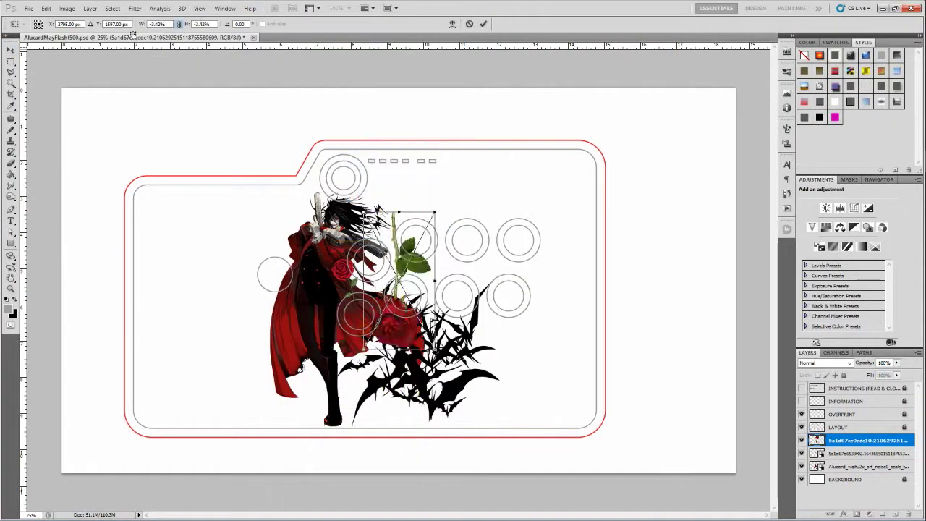
- Add two more small rose images, one over the coat's left edge and one beside the character's shoulder
key(Return)
drag(395, 307, 274, 320)
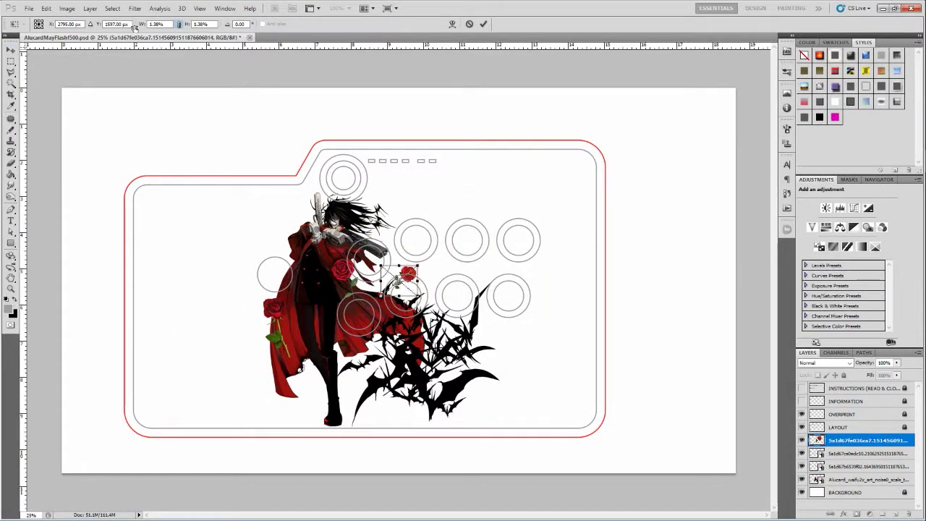
drag(259, 288, 290, 248)
key(Return)
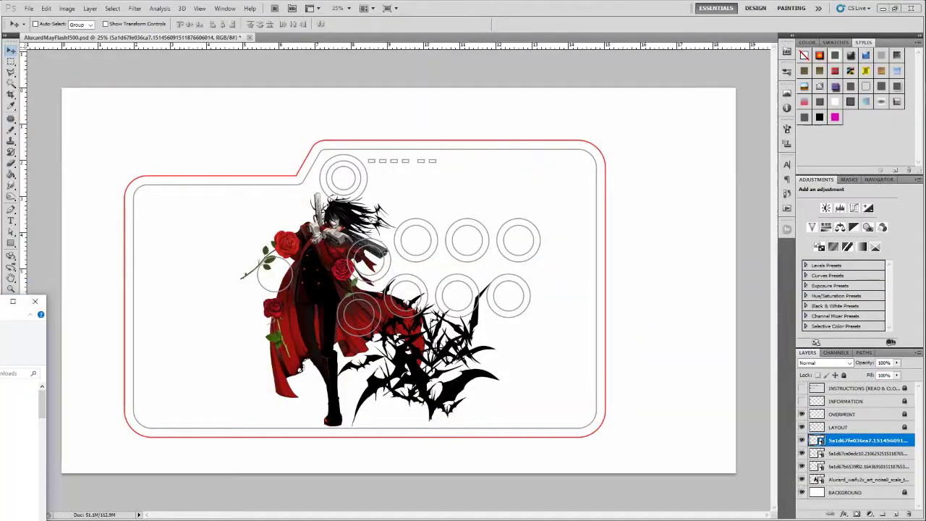
- Place the blood moon image and shrink it to a small disc at the upper left of the character
drag(22, 347, 366, 241)
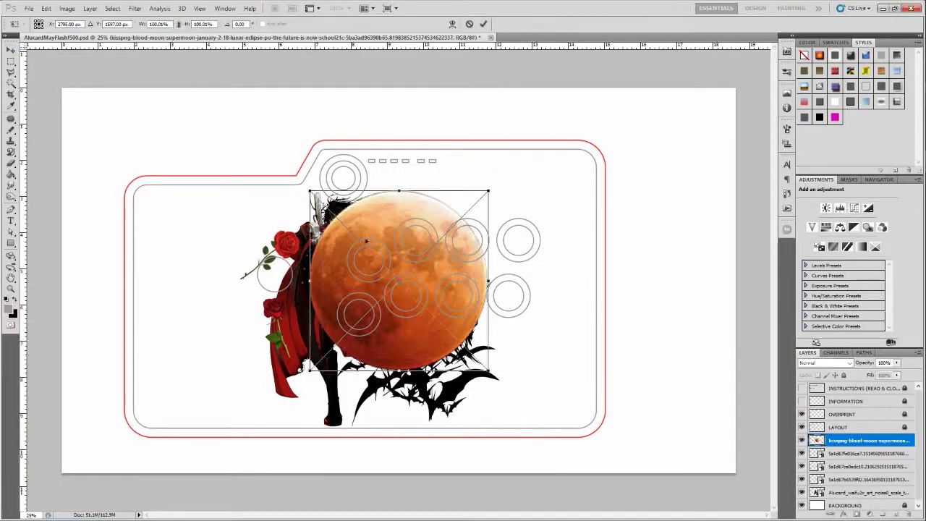
drag(488, 191, 243, 230)
key(Return)
- Add a Color Balance adjustment above the moon and shift its colours towards red
click(858, 513)
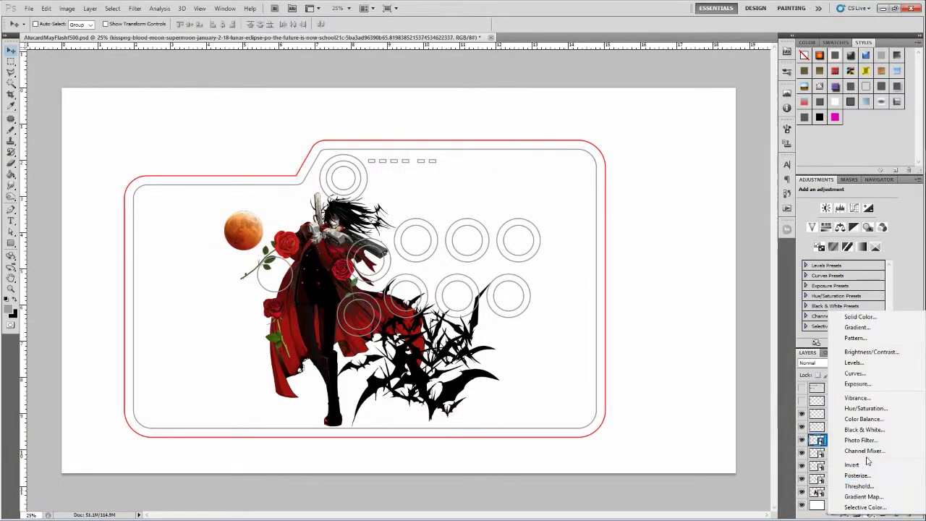
click(862, 419)
drag(835, 252, 852, 254)
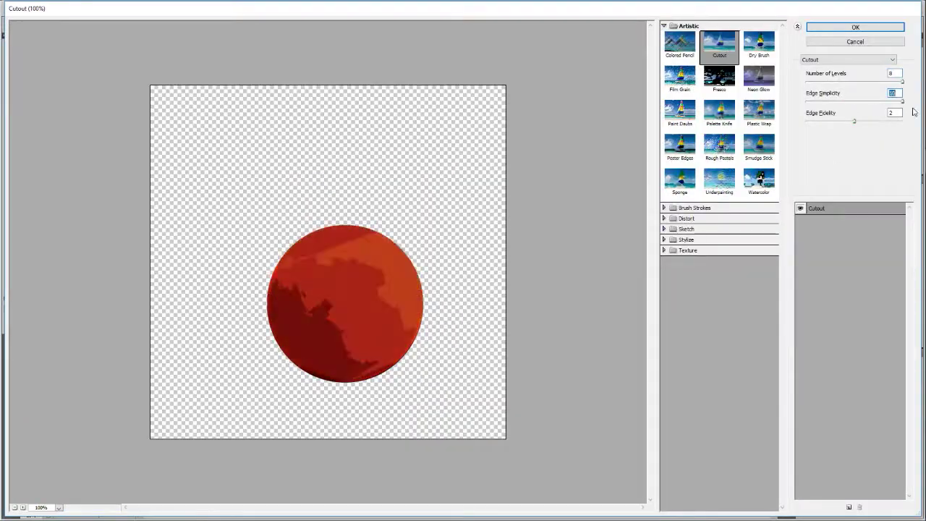
- Try the Cutout filter on the moon at edge simplicity 0 and edge fidelity 3, and darken it with Levels at 121 and 0.41
drag(810, 121, 828, 123)
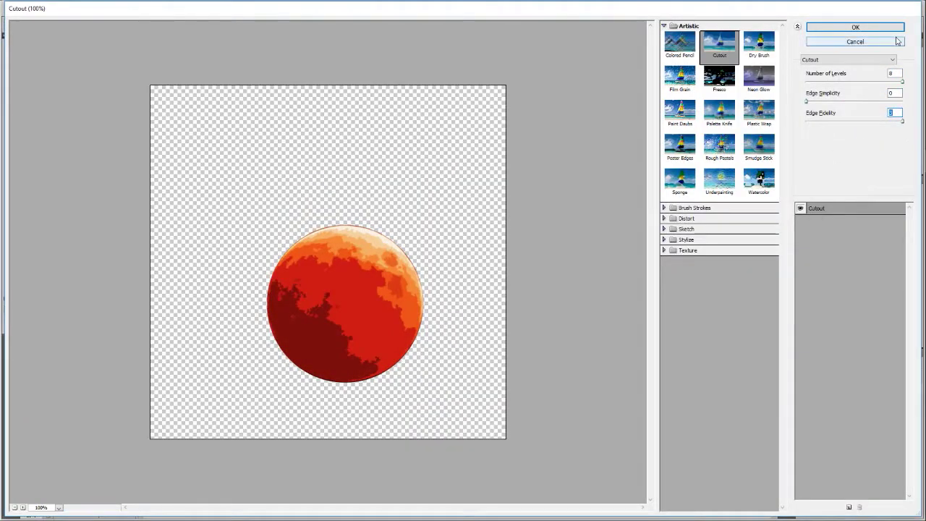
click(897, 42)
click(830, 207)
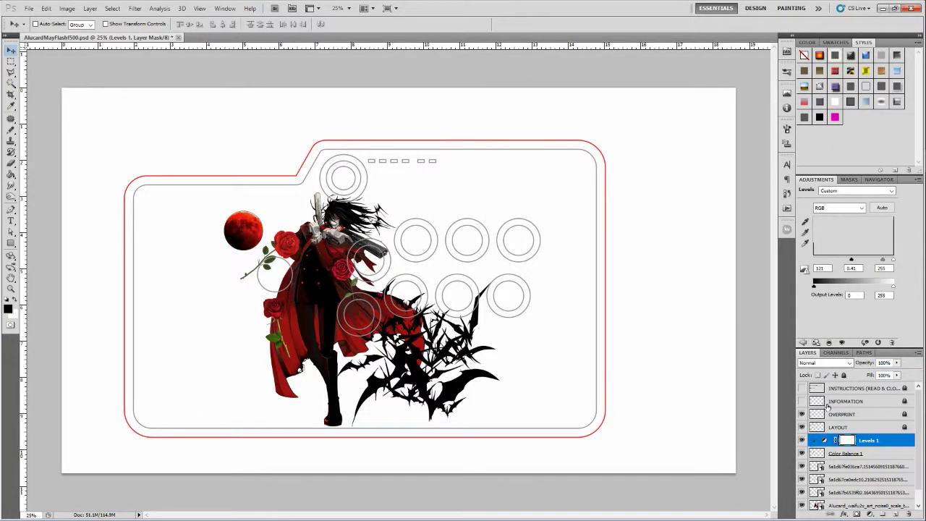
click(135, 8)
click(196, 50)
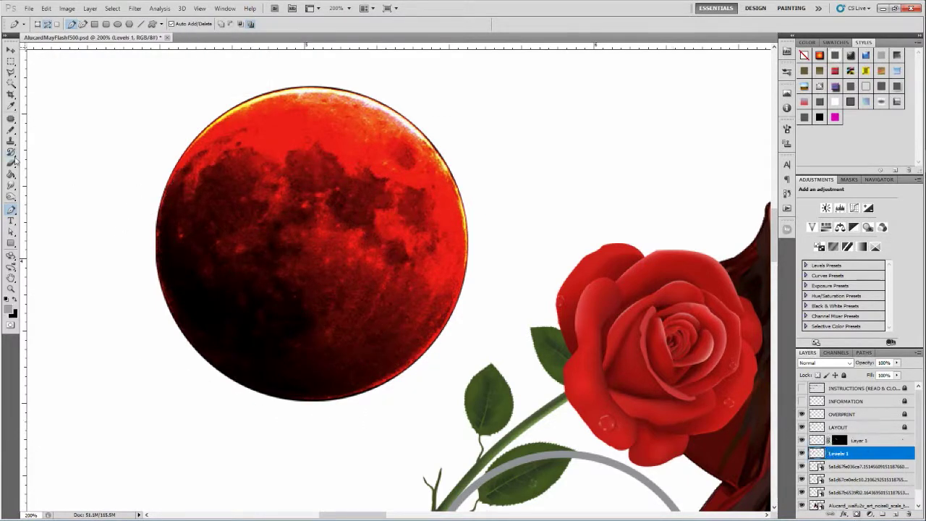
- Fill the moon's surface shapes with a radial gradient and rework its colour stops with dark red
key(g)
click(71, 24)
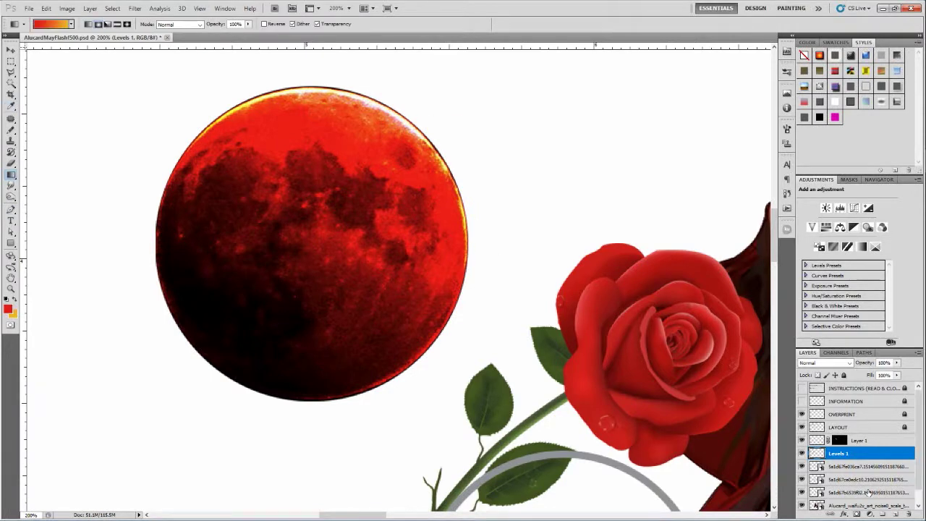
drag(344, 217, 316, 206)
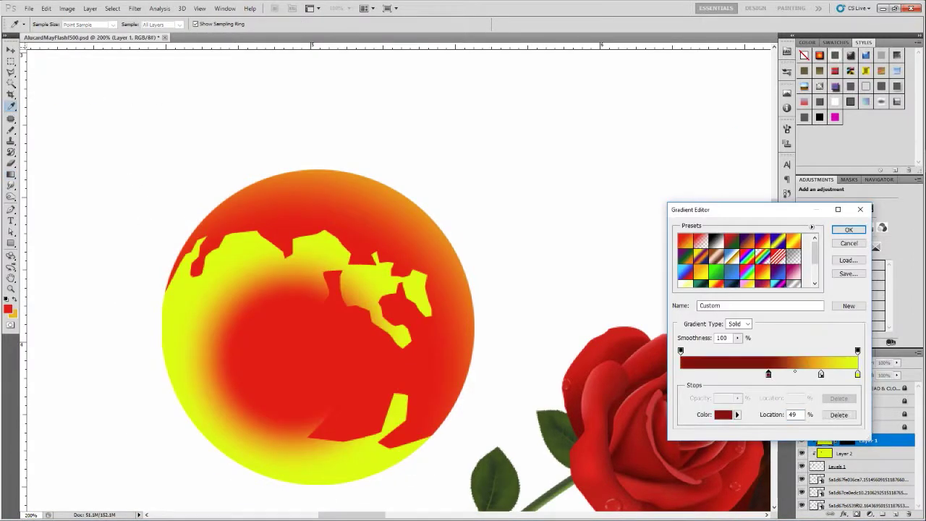
drag(820, 373, 857, 374)
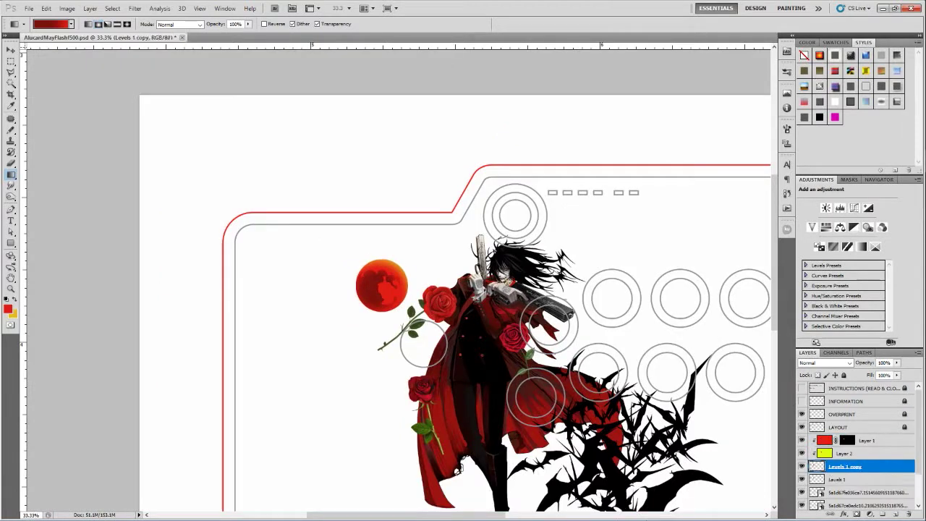
- Set the blend mode of the moon's Levels 1 texture layer to Overlay
click(824, 363)
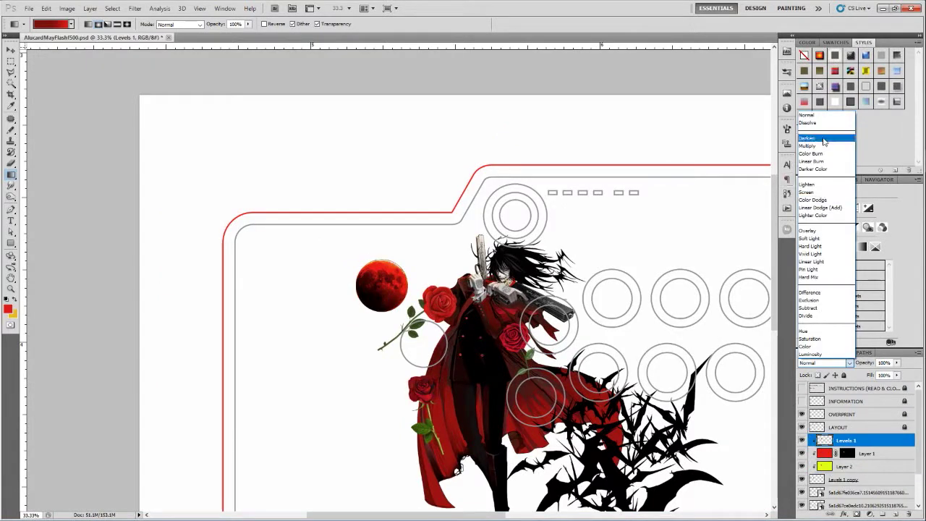
click(810, 245)
key(Up)
key(Up)
key(Up)
key(Up)
key(Up)
key(Up)
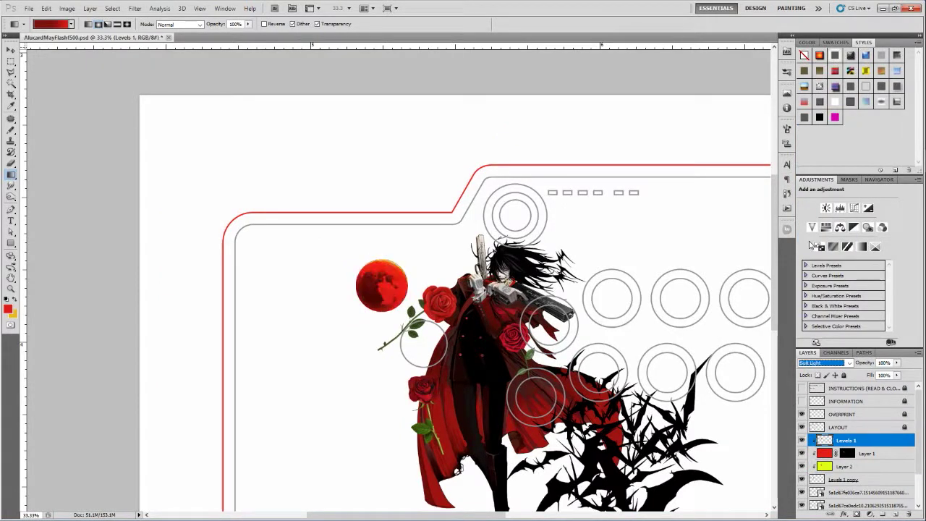
key(Return)
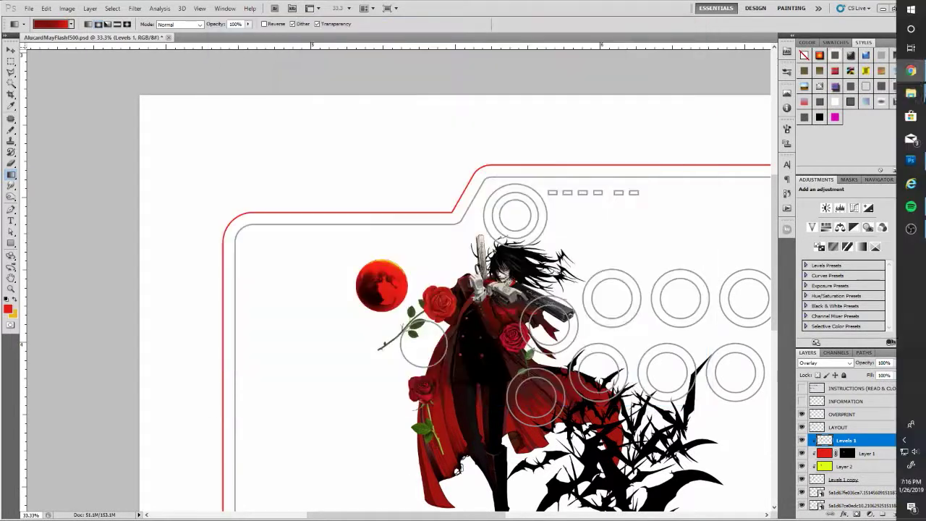
- Place the pine tree image as a small upright tree below the moon and turn it solid black with Color Overlay
drag(29, 405, 180, 145)
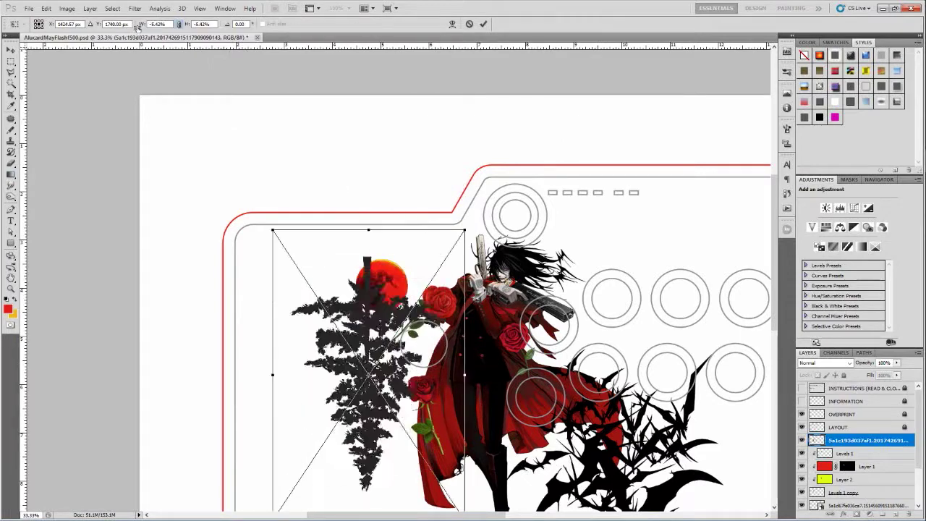
key(Return)
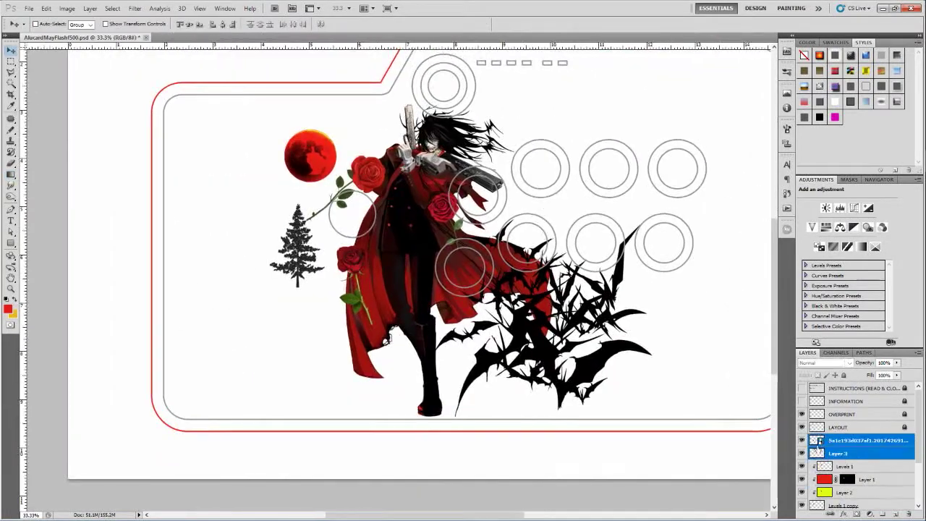
right_click(816, 447)
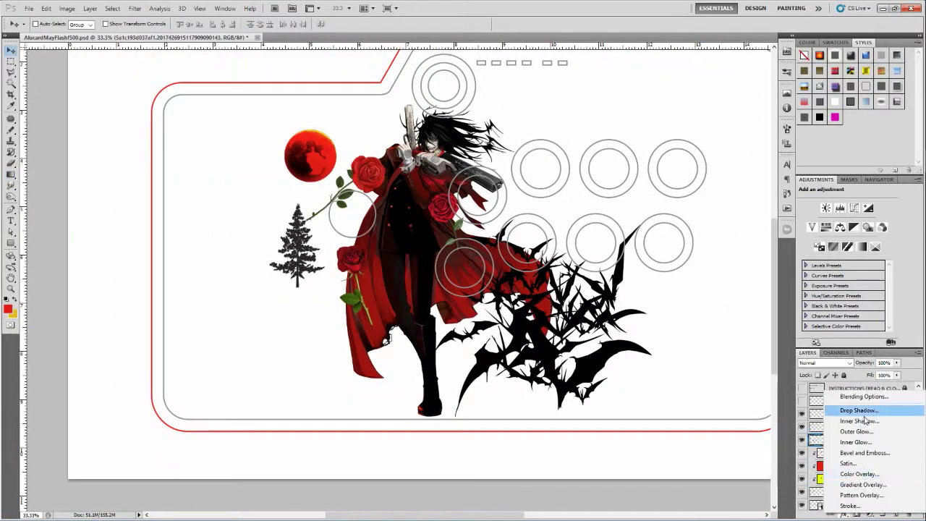
click(843, 473)
key(Return)
- Duplicate the pine tree and arrange a full-size copy and a smaller copy beside it in a row
key(ctrl+j)
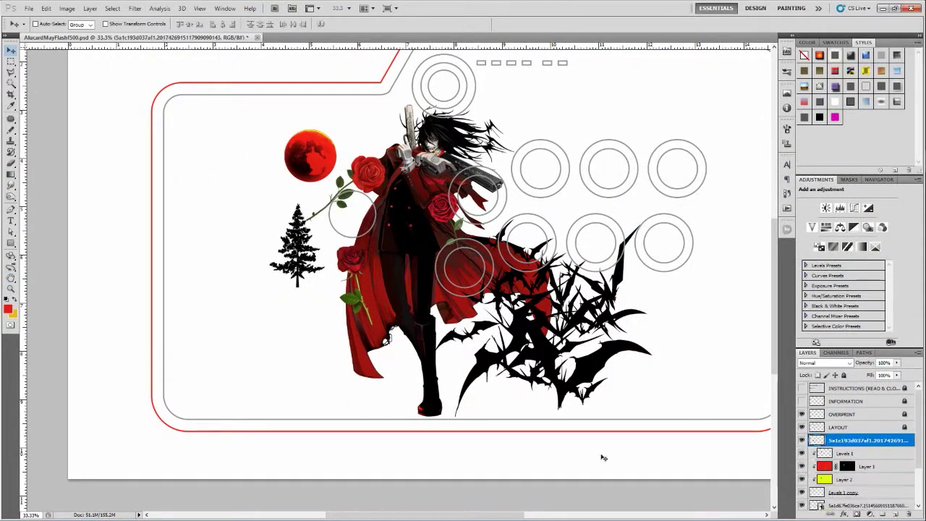
key(ctrl+t)
key(ctrl+plus)
key(ctrl+plus)
drag(604, 253, 527, 253)
drag(480, 170, 509, 221)
key(Return)
key(ctrl+j)
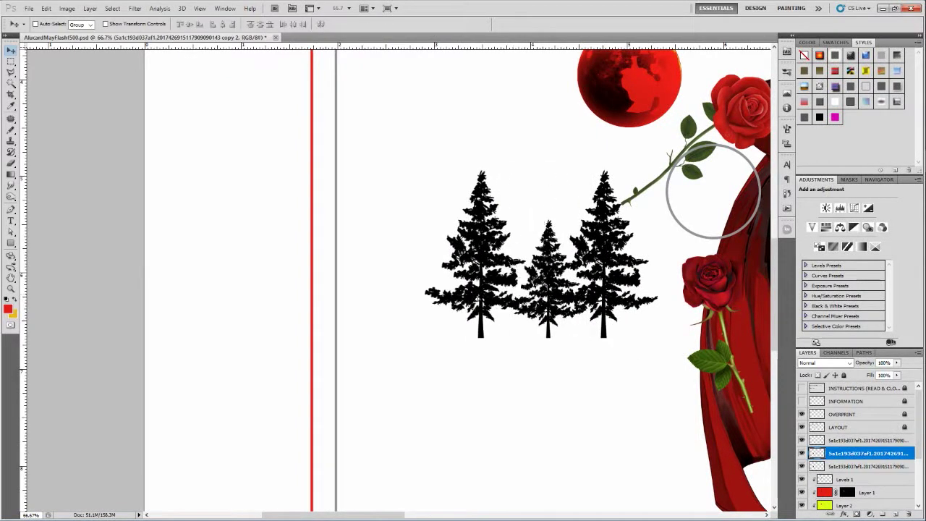
- Extend the tree row with further copies at varied heights, reaching up to the character's coat
key(ctrl+t)
key(Return)
key(ctrl+j)
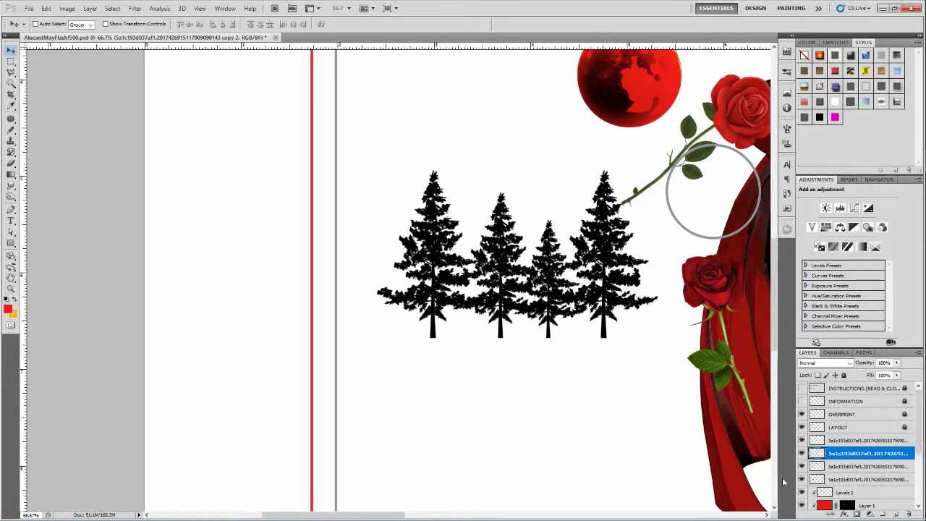
key(ctrl+j)
drag(604, 253, 711, 278)
key(ctrl+j)
key(ctrl+t)
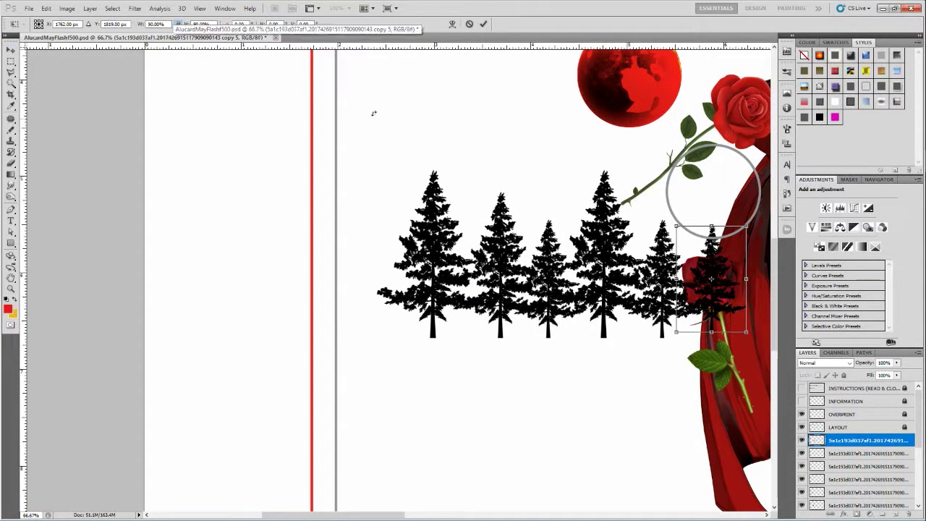
key(Return)
- Group the six pine tree layers and put the group behind the character, directly above BACKGROUND
shift+click(859, 460)
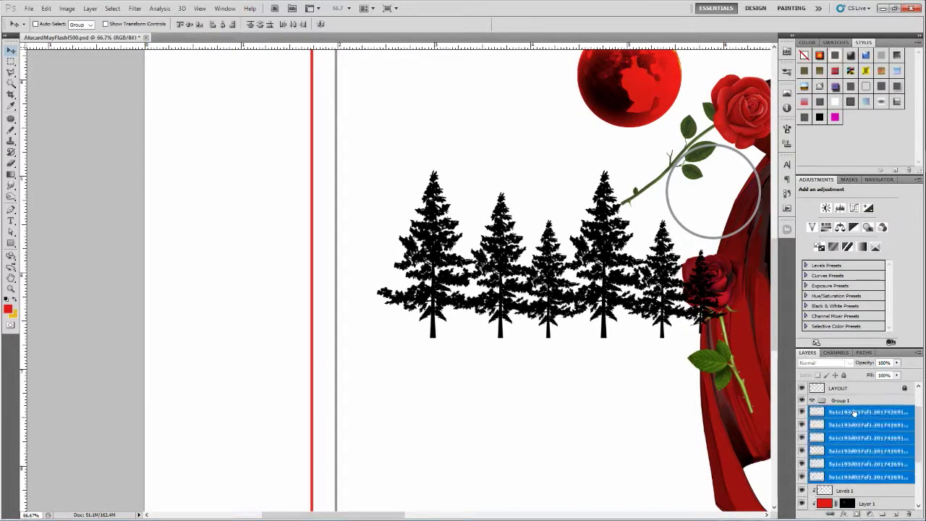
key(ctrl+g)
key(ctrl+minus)
key(ctrl+minus)
key(ctrl+minus)
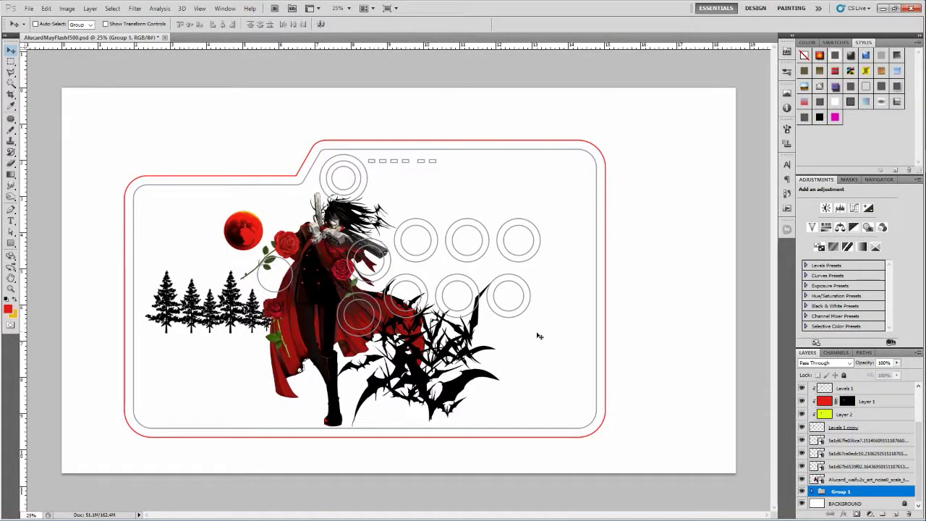
- Hide the moon's Layer 1 and Layer 2, and place a duplicate of the tree row to the right of the character
scroll(853, 448, up, 2)
click(804, 479)
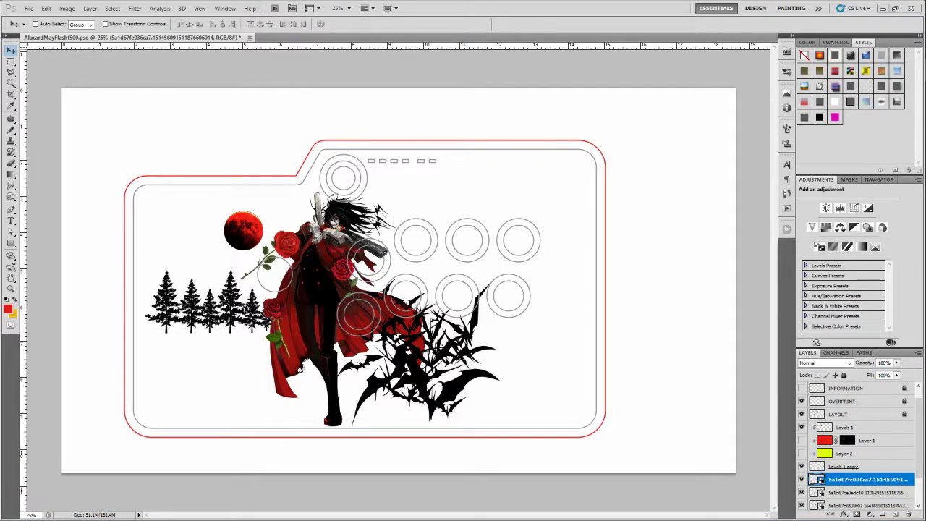
drag(209, 304, 463, 303)
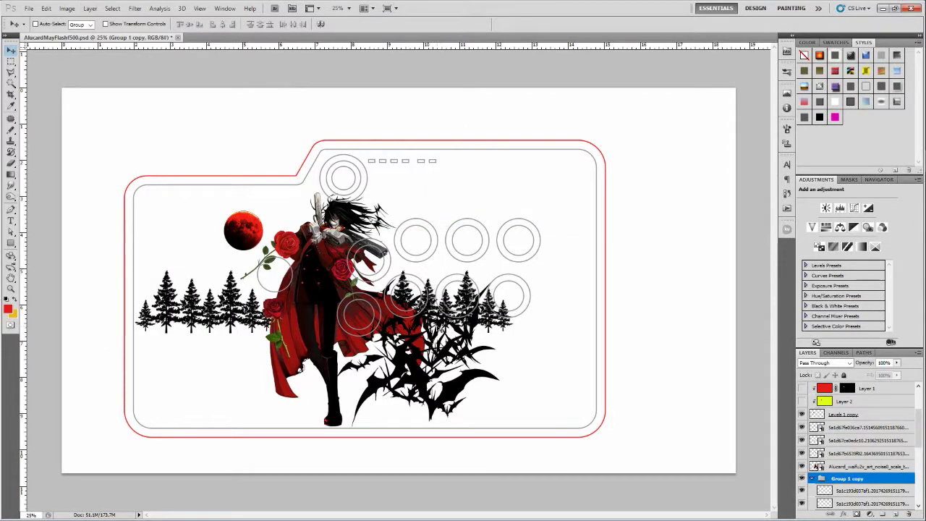
- Add another small pine at the right end of the copied row and group both tree groups together
click(861, 425)
click(814, 453)
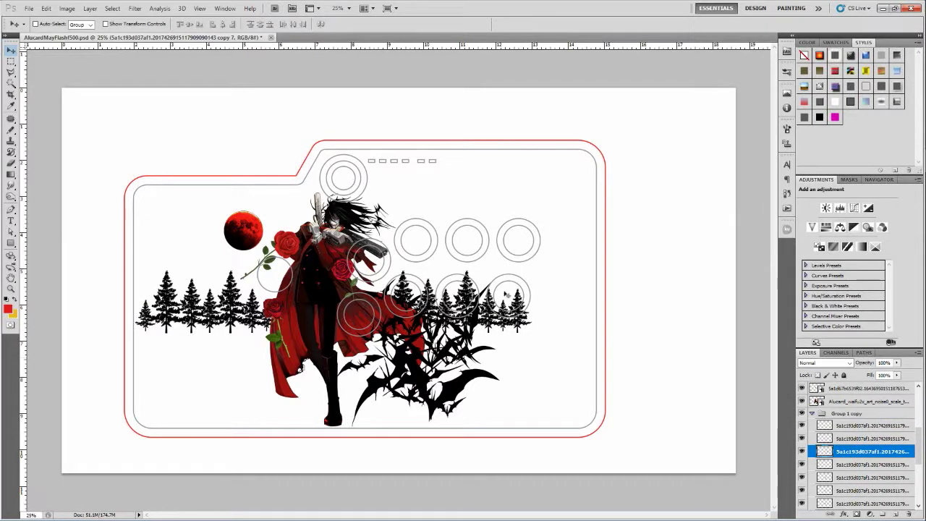
click(827, 425)
click(812, 414)
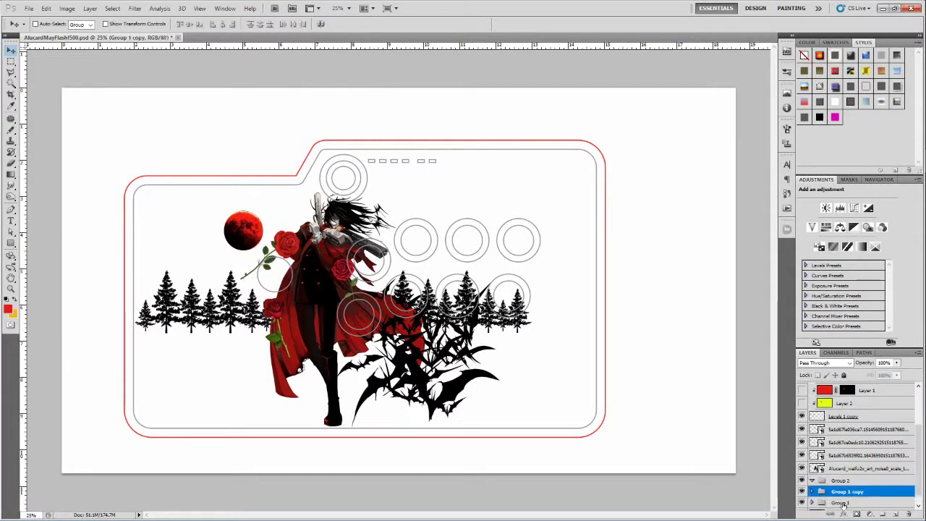
scroll(839, 462, down, 1)
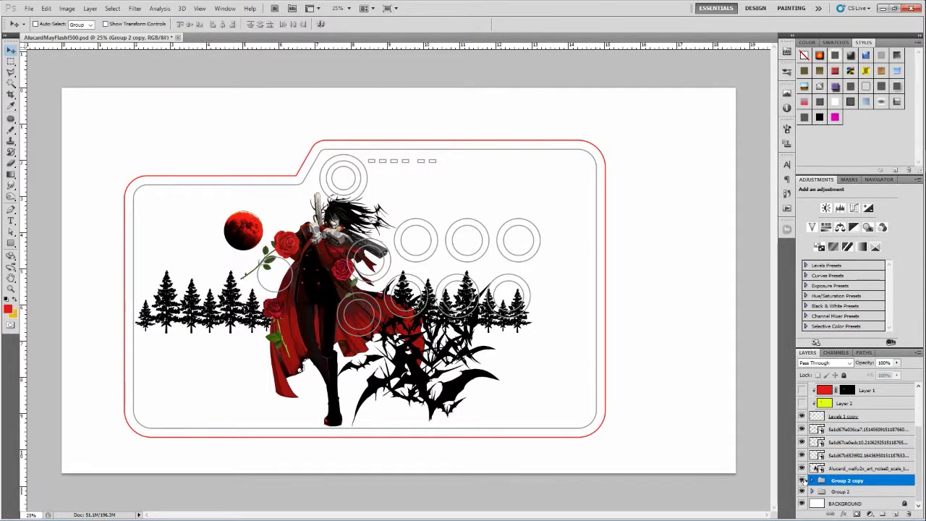
- Duplicate the combined tree group and turn the copy upside down beneath the trees as a reflection
key(ctrl+j)
click(89, 8)
key(ctrl+t)
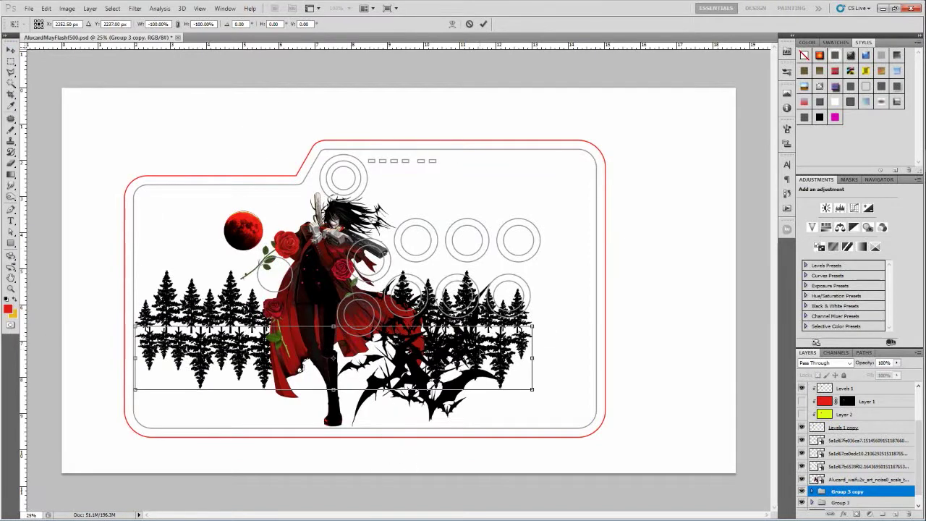
key(Return)
- Mask the upside-down tree group with a black-to-white gradient so the reflection fades out downwards
click(90, 8)
click(217, 139)
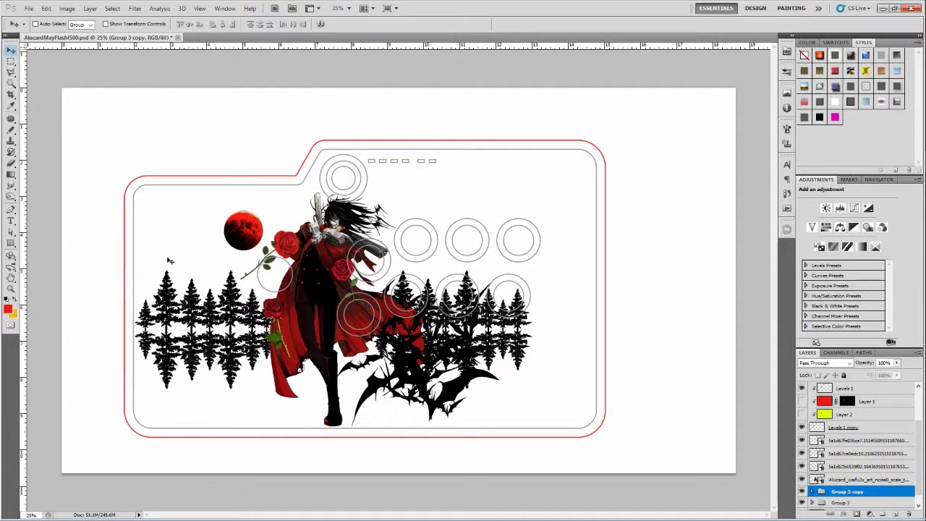
key(g)
click(50, 23)
click(843, 221)
drag(330, 373, 330, 292)
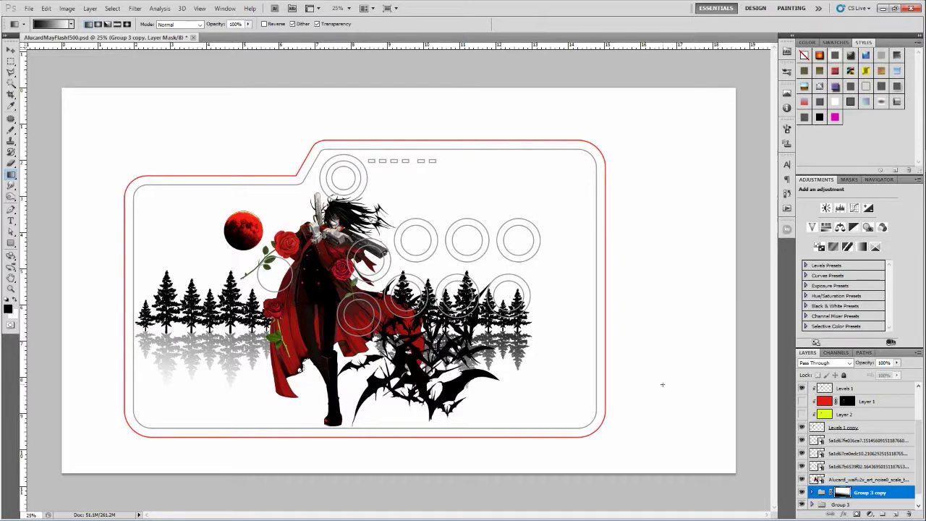
- Fill a new layer above the background with a vertical gradient from dark grey (#575757) at the top to black at the bottom
scroll(855, 493, down, 1)
click(839, 504)
right_click(11, 174)
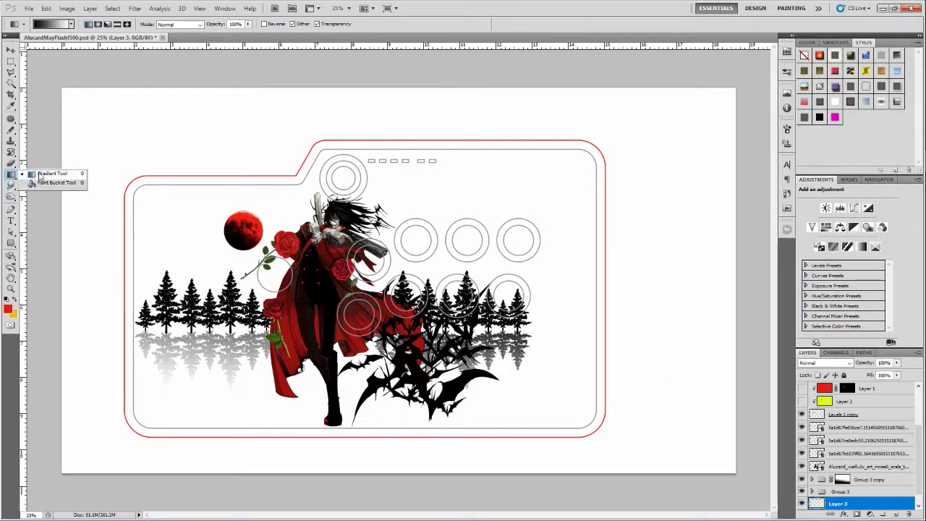
click(43, 174)
click(50, 24)
click(723, 413)
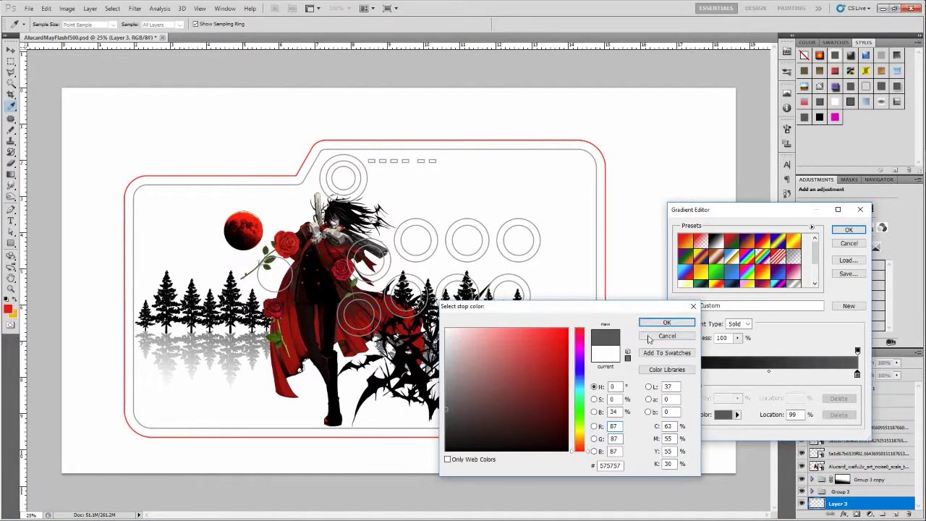
click(666, 322)
click(849, 229)
drag(405, 433, 413, 413)
drag(382, 444, 382, 477)
drag(393, 121, 381, 468)
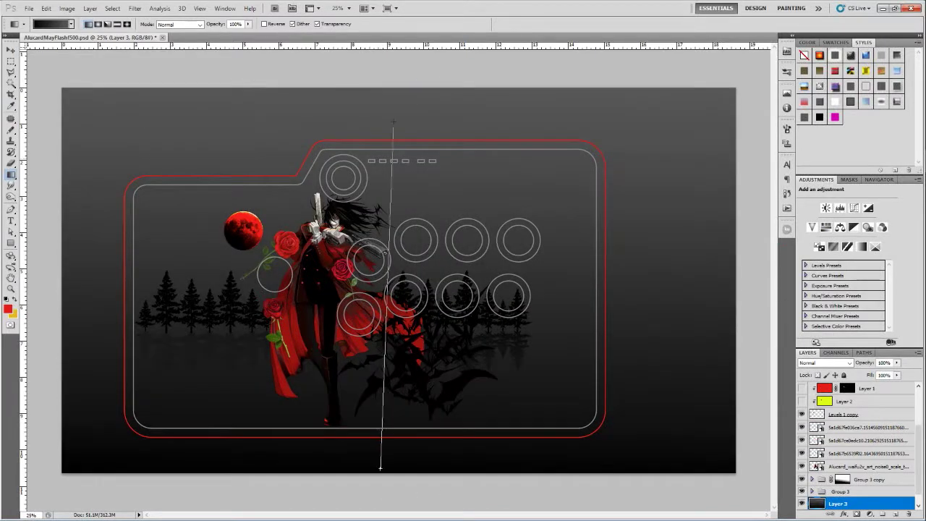
drag(379, 432, 376, 443)
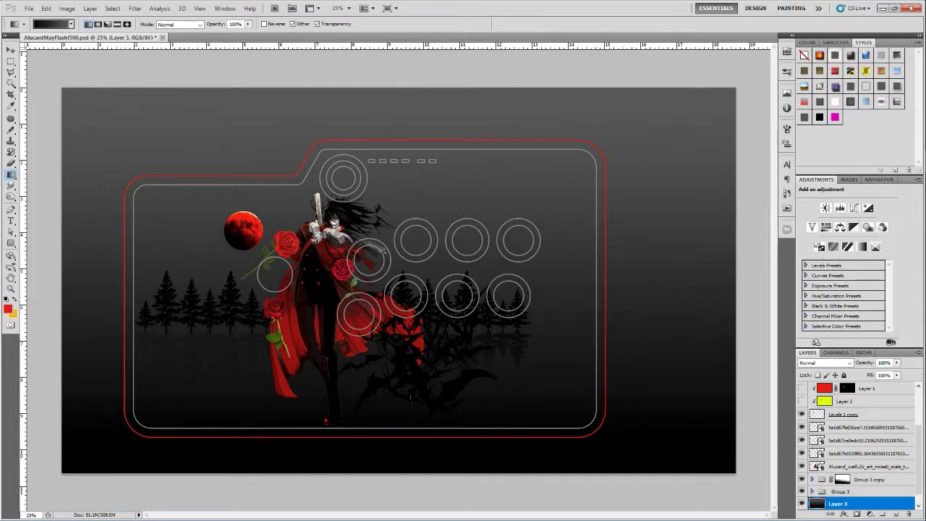
- Fill the floor area below the trees with white on a new layer and hide the fill with a black mask
key(m)
click(894, 514)
key(d)
key(x)
key(g)
right_click(11, 174)
click(43, 185)
click(222, 375)
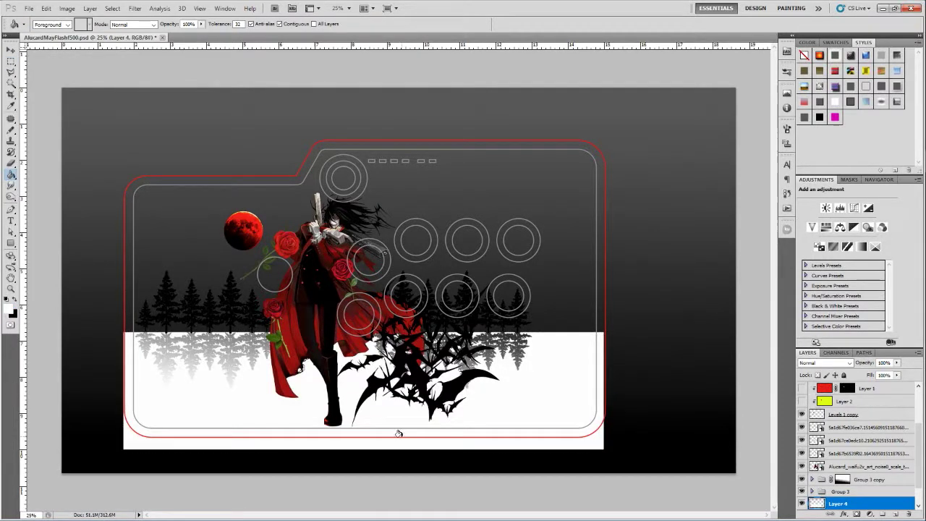
click(857, 514)
key(ctrl+i)
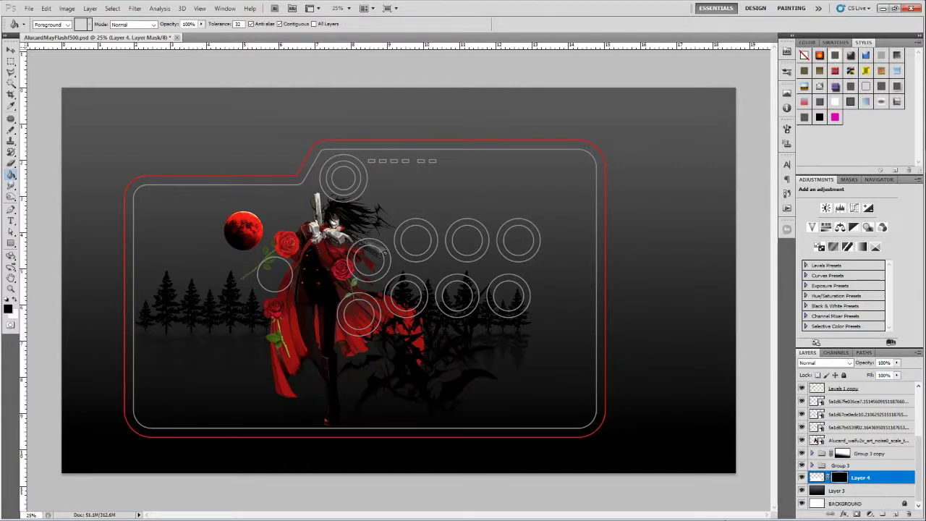
- Try to reveal a 35 px diagonal line on Layer 4's black mask by filling a line path
click(12, 242)
right_click(13, 242)
click(43, 281)
drag(123, 438, 267, 293)
key(ctrl+z)
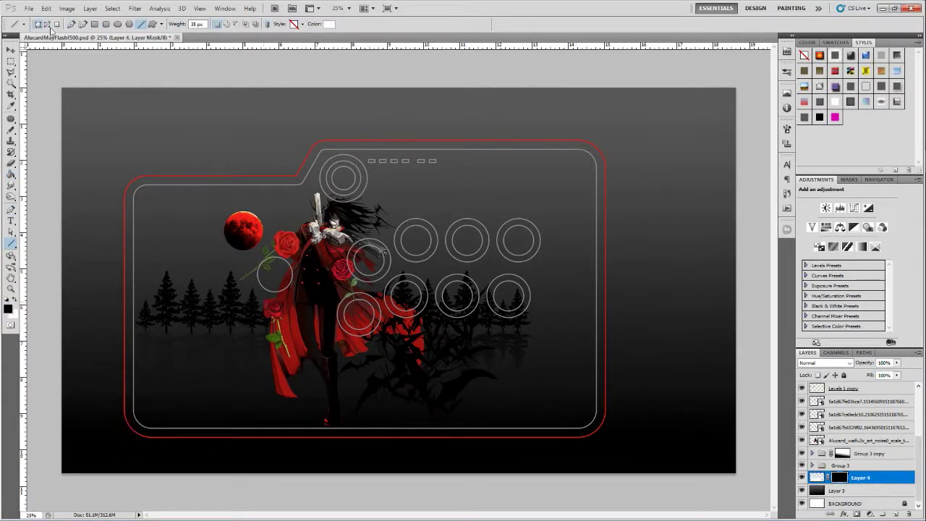
click(47, 24)
drag(128, 452, 262, 296)
right_click(217, 349)
key(Escape)
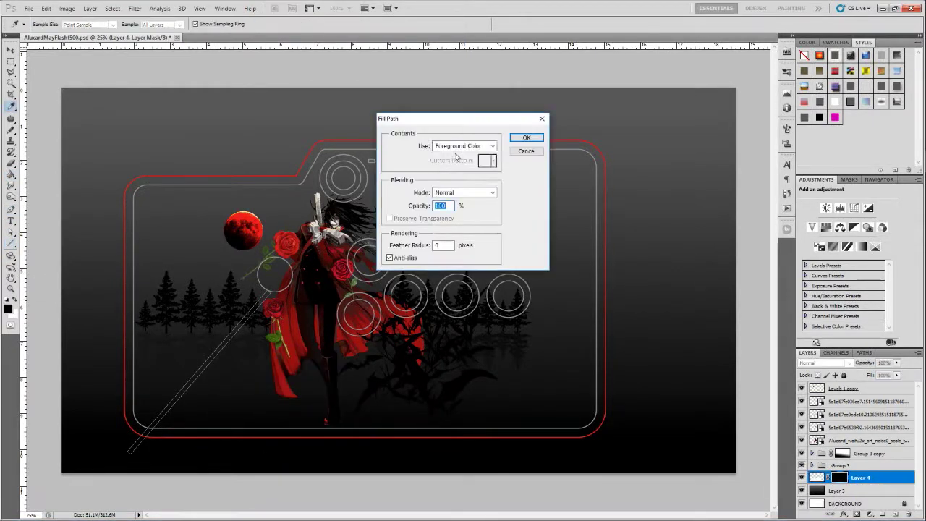
key(Return)
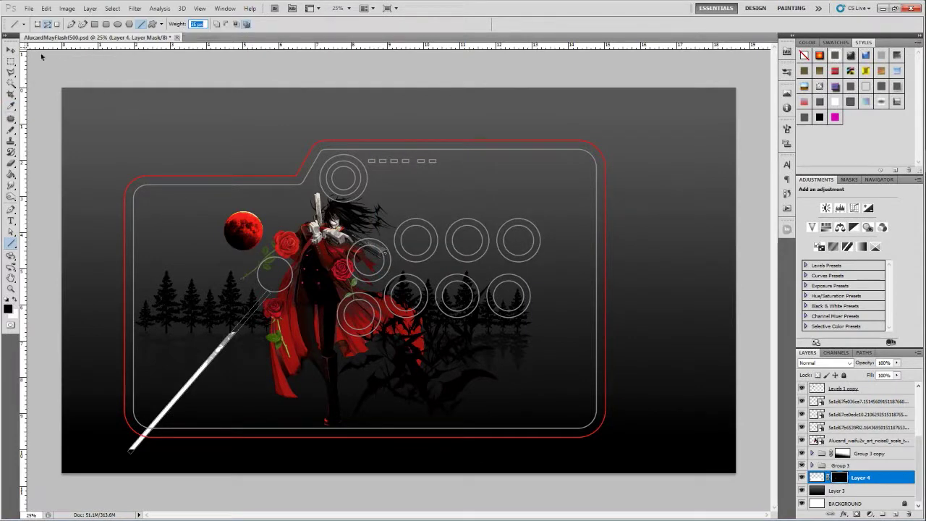
- Make a thin white diagonal line shape on the left of the floor and place two copies parallel on the right
key(ctrl+j)
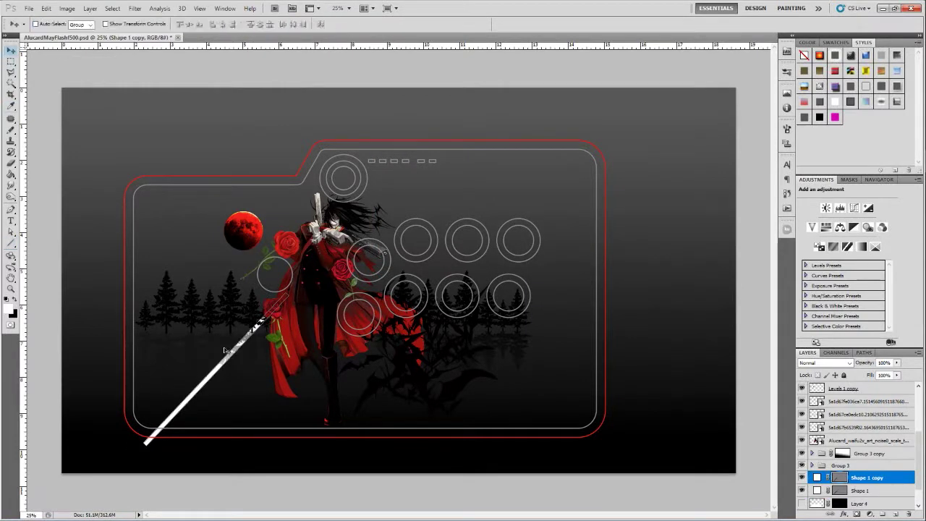
key(ctrl+t)
drag(262, 293, 409, 217)
key(ctrl+z)
click(171, 23)
key(Return)
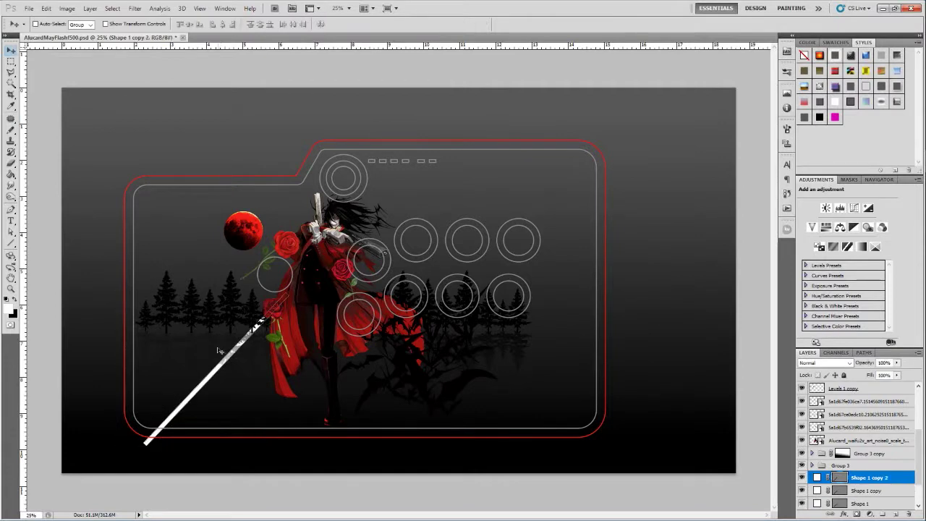
drag(198, 378, 503, 377)
- Draw one 100 px and three 200 px wide white diagonal bars across the floor, parallel to the thin lines
text(100)
drag(174, 447, 312, 294)
drag(326, 455, 490, 276)
drag(96, 425, 214, 295)
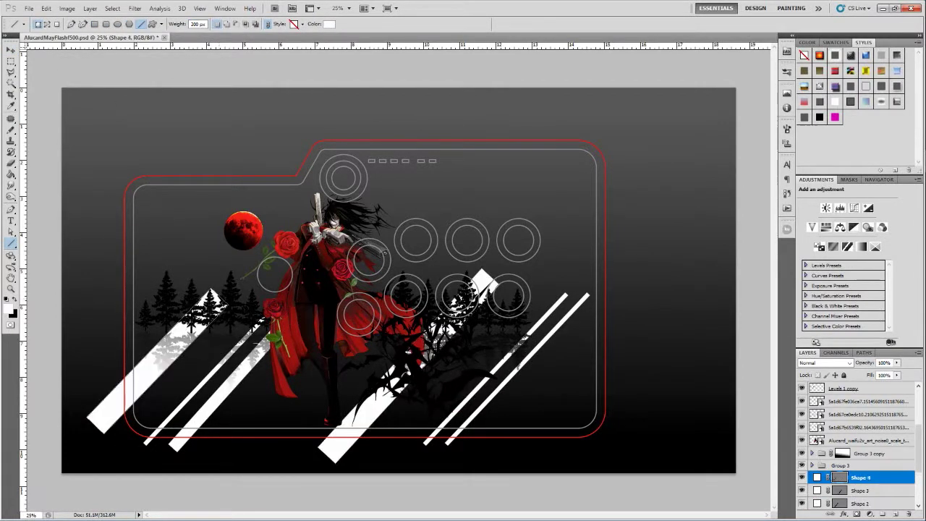
drag(660, 291, 671, 297)
- Group all the diagonal bars and mask the group to the floor area, aligning its upper edge with the base of the trees
shift+click(861, 502)
key(ctrl+g)
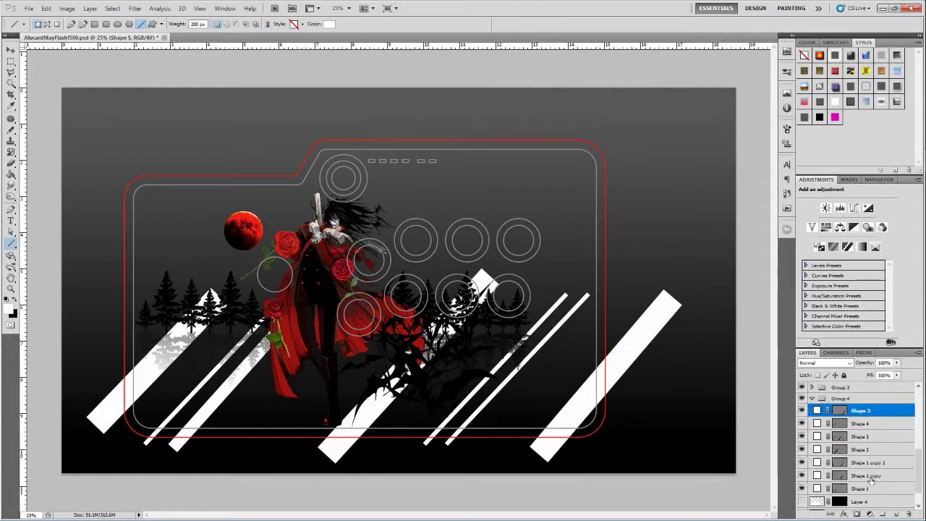
click(855, 514)
key(m)
key(ctrl+shift+i)
key(g)
click(323, 402)
key(ctrl+d)
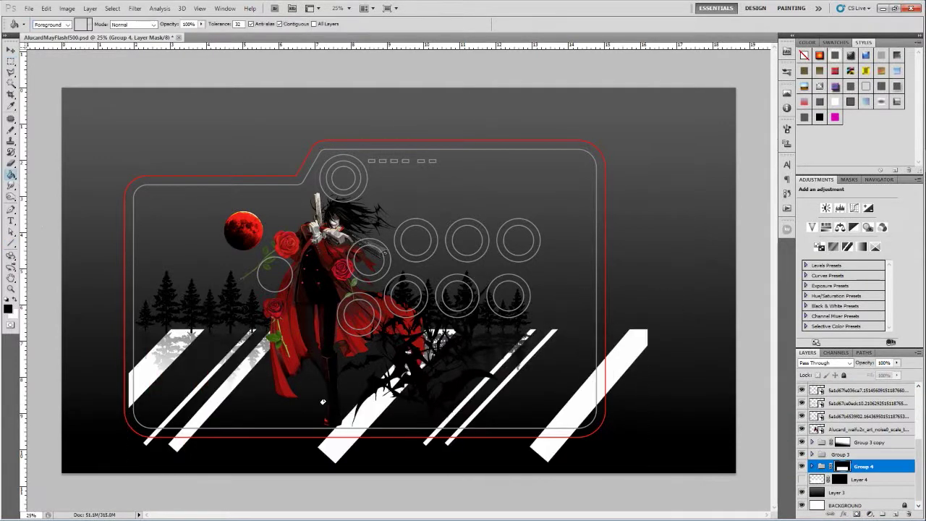
key(v)
drag(736, 479, 736, 484)
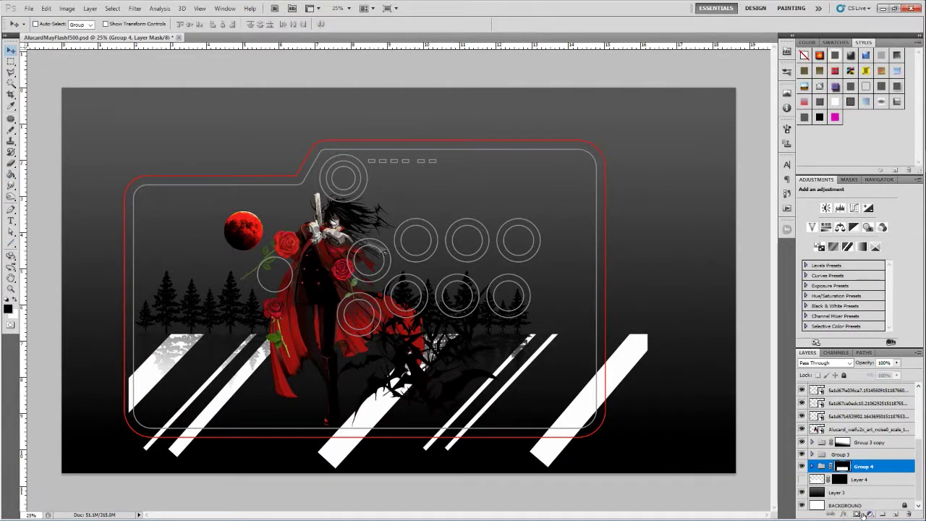
- Merge a copy of the diagonal shapes in Group 4 into one layer and hide the originals
click(812, 465)
click(868, 414)
shift+click(867, 492)
click(839, 505)
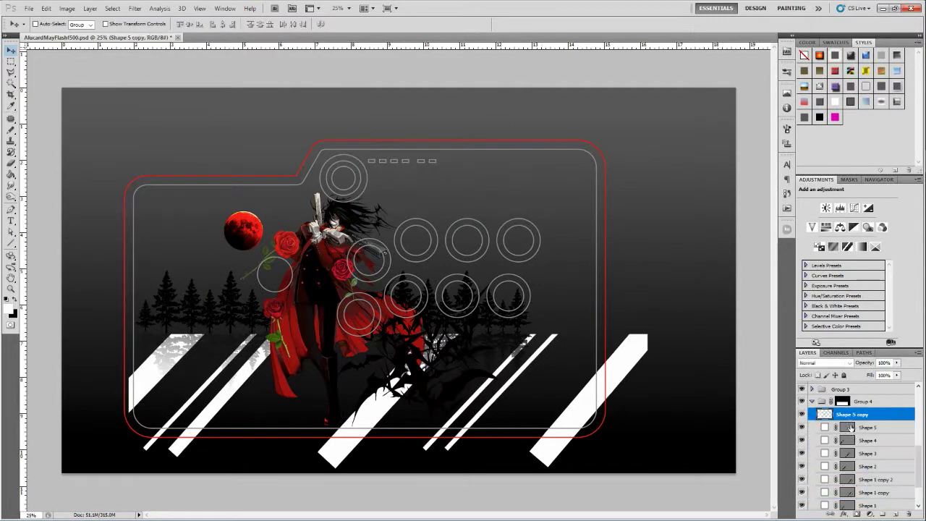
- Show Layer 4 with a white mask and fill the layer with a vertical gradient
shift+click(839, 477)
shift+click(838, 477)
click(816, 477)
click(11, 173)
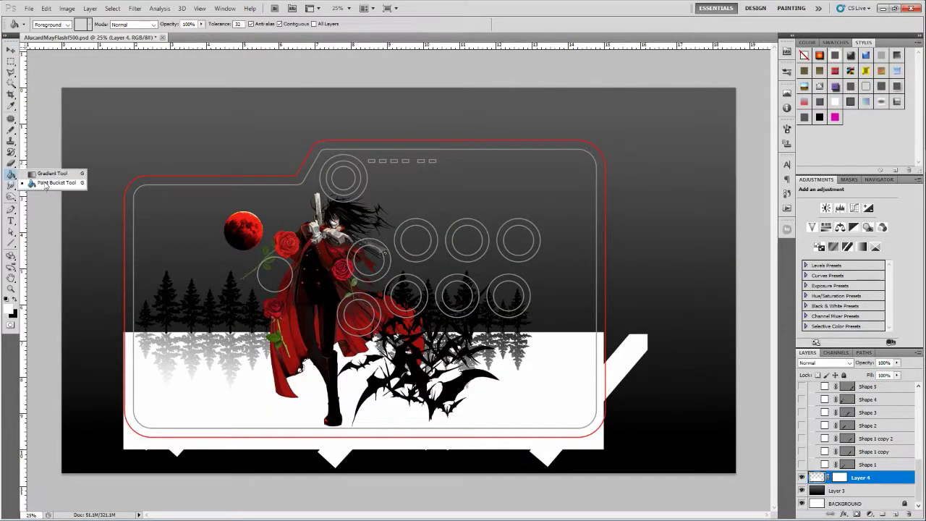
click(43, 175)
mouse_move(393, 371)
mouse_down()
mouse_move(330, 490)
mouse_move(392, 372)
mouse_up()
- Mask Layer 4 so that it shows only in the floor area below the trees
key(shift+g)
key(x)
click(838, 477)
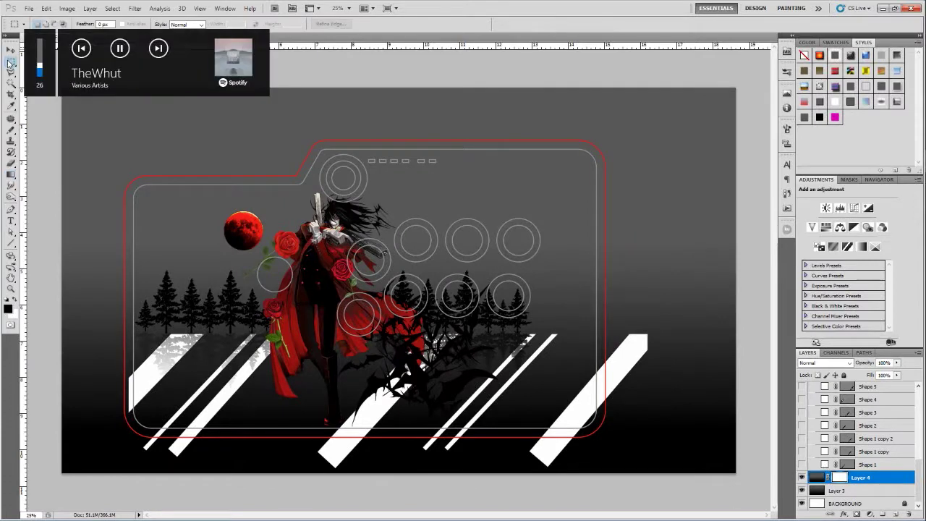
click(637, 472)
click(817, 477)
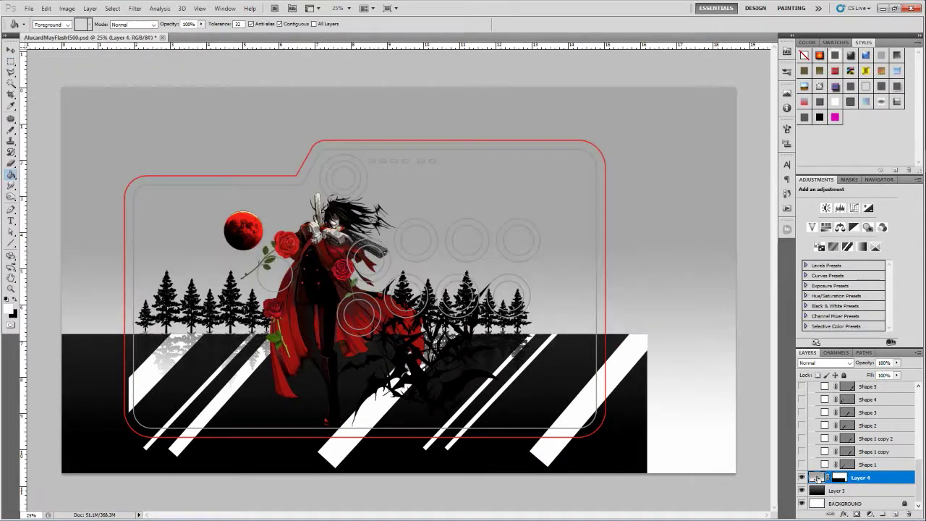
key(ctrl+i)
- Refill Layer 4 with a vertical gradient running from light grey (#dfdfdf) at the bottom to darker grey at the tree base
key(x)
key(shift+g)
click(55, 23)
click(857, 374)
click(721, 414)
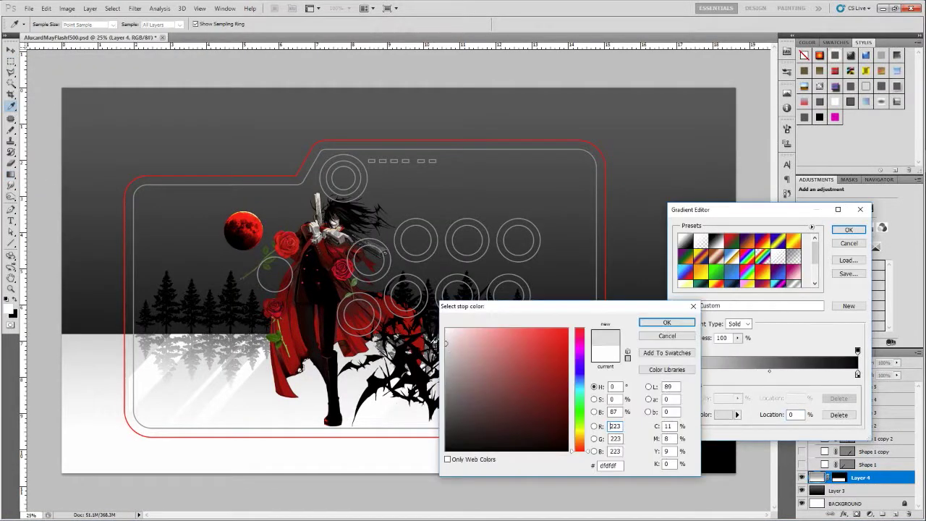
key(Return)
key(Return)
drag(354, 463, 355, 339)
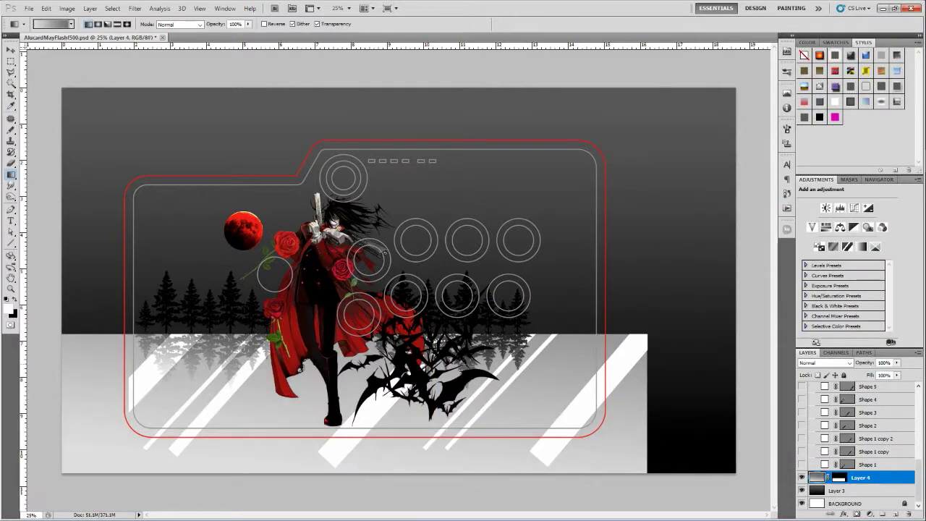
- Try an Invert adjustment layer over the background with different layers shown and hidden, and hide the adjustment
drag(857, 469, 857, 467)
click(801, 464)
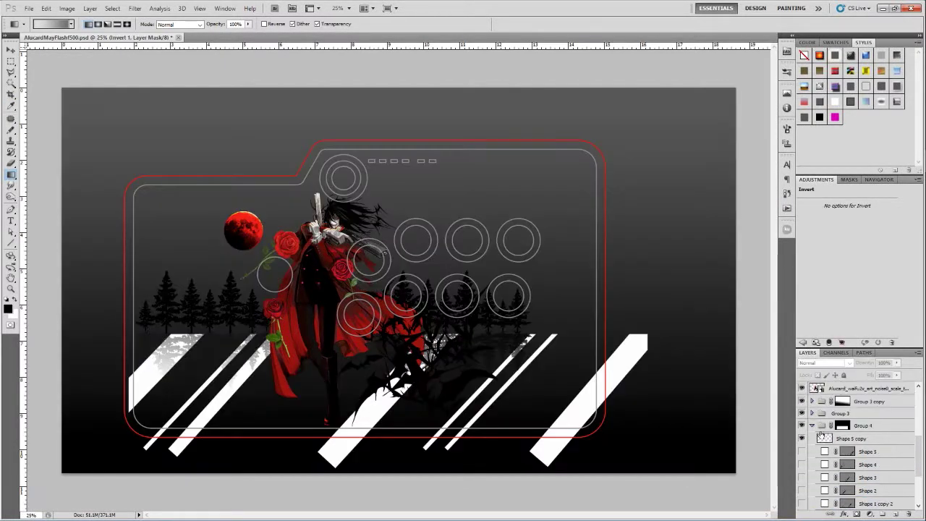
click(801, 478)
click(801, 464)
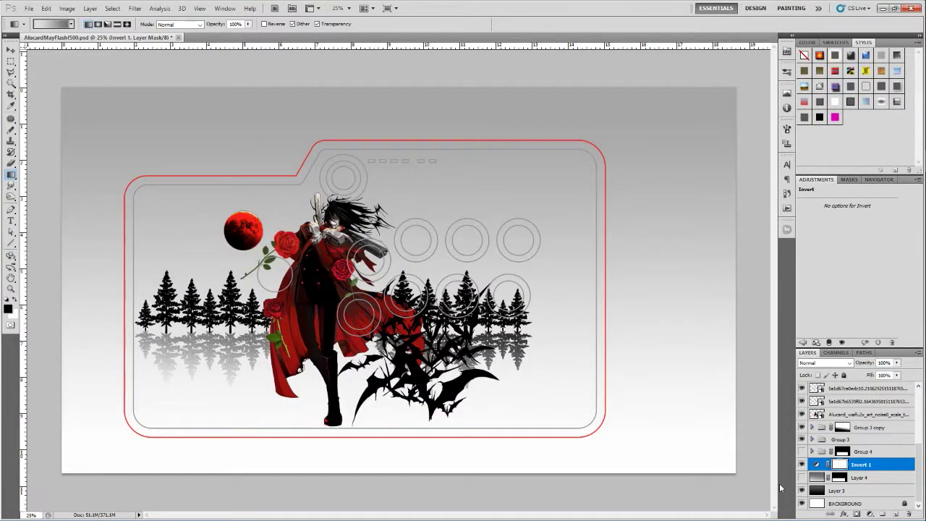
click(802, 490)
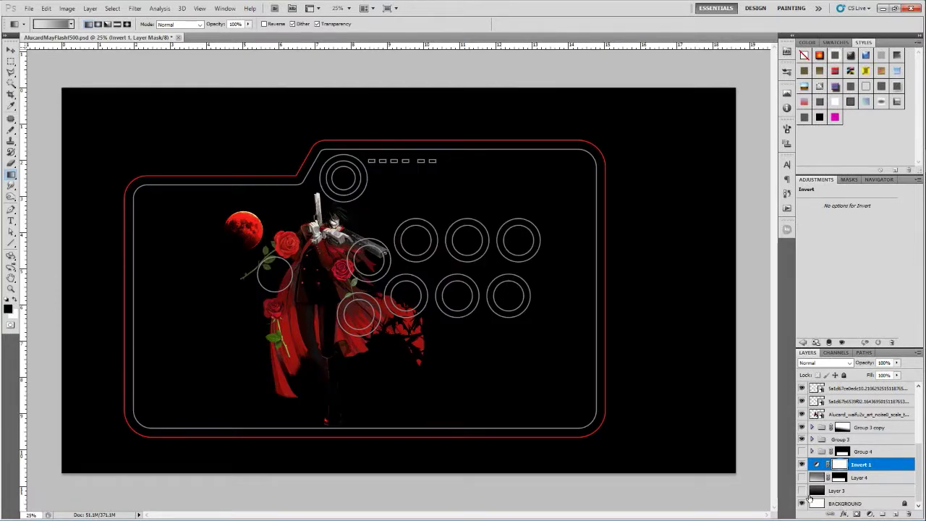
click(802, 490)
click(801, 463)
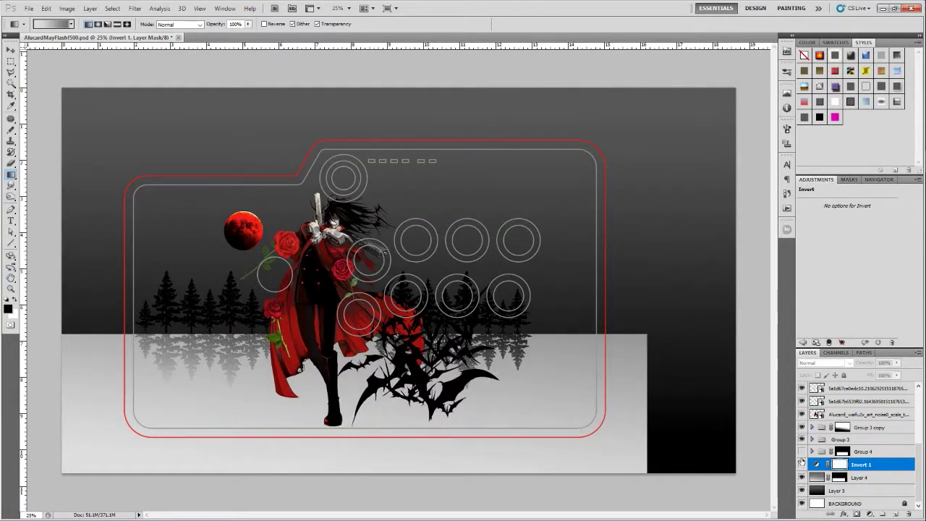
- Show the diagonal bars in Group 4 and lower the group's opacity to 34%
click(801, 451)
click(862, 450)
click(896, 363)
drag(901, 374, 866, 375)
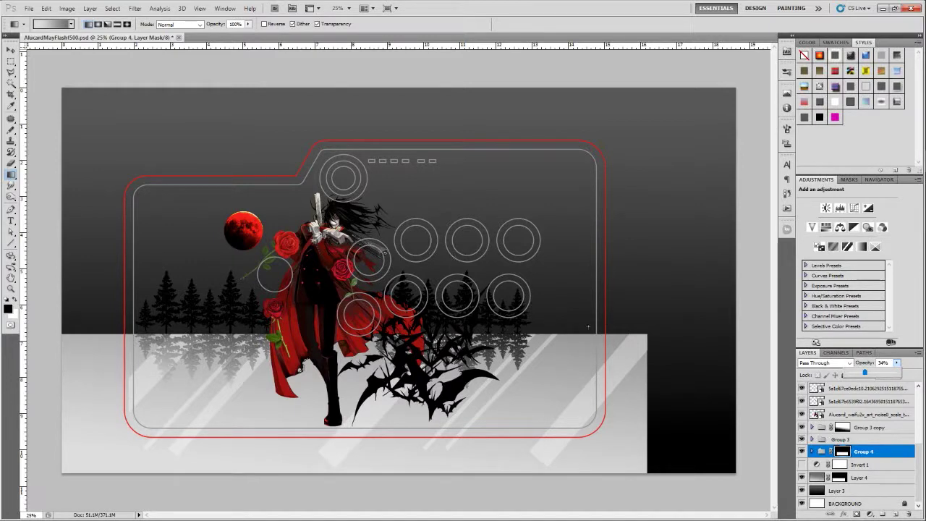
- Group the trees and their reflection into one combined group
click(862, 426)
shift+click(840, 439)
key(ctrl+g)
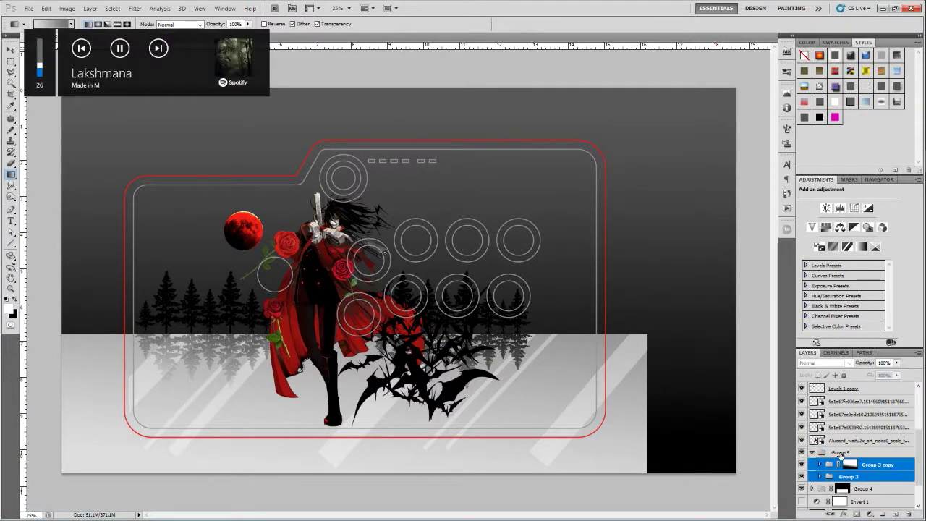
- Scale the combined tree group proportionally to 87% and shift it to the right behind the character
click(839, 453)
key(ctrl+t)
click(178, 24)
drag(145, 24, 137, 23)
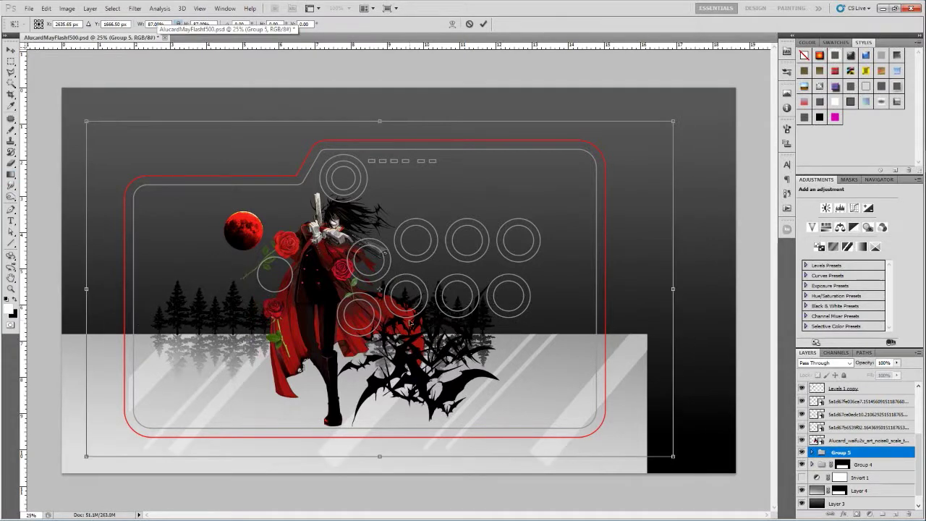
drag(410, 322, 448, 329)
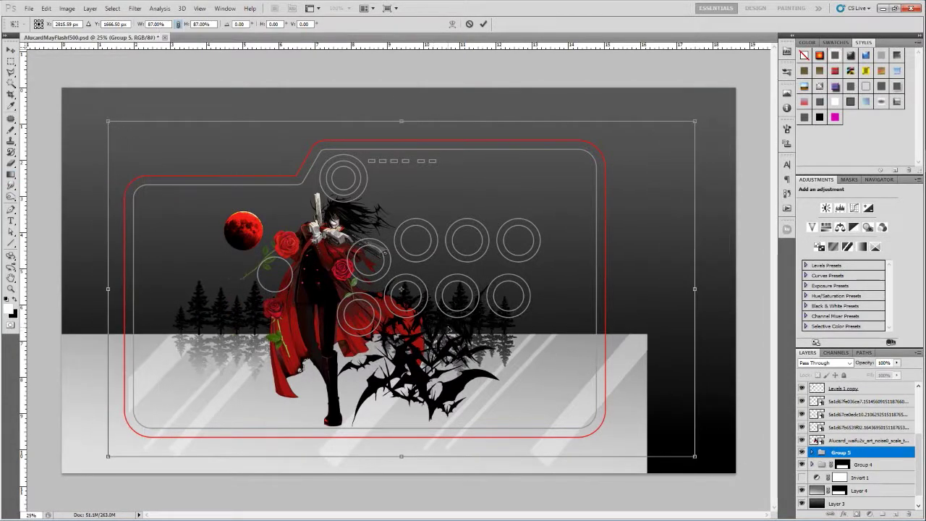
key(Return)
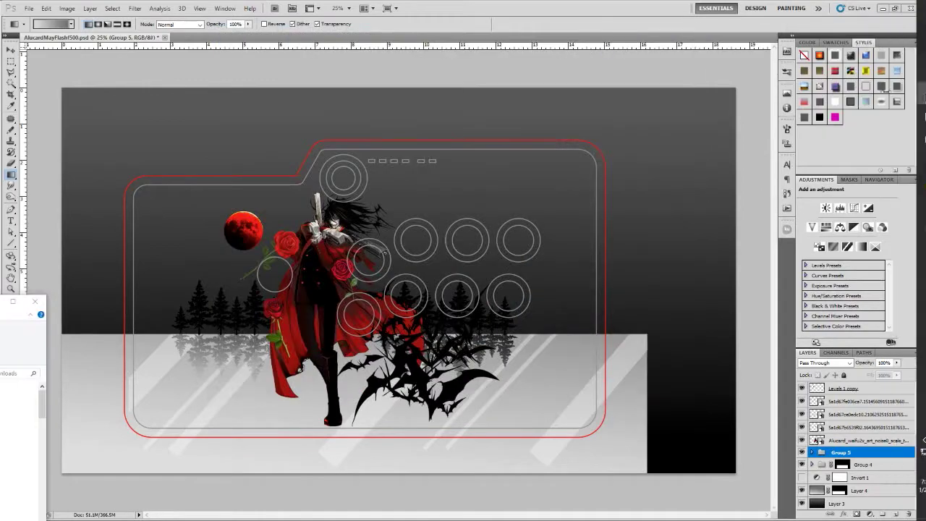
- Place the kisspng clouds image over the right side of the panel
drag(154, 52, 362, 171)
key(Return)
key(v)
- Duplicate the clouds, flip the copy horizontally onto the left side of the panel, and merge both cloud layers
key(ctrl+j)
click(46, 8)
click(196, 302)
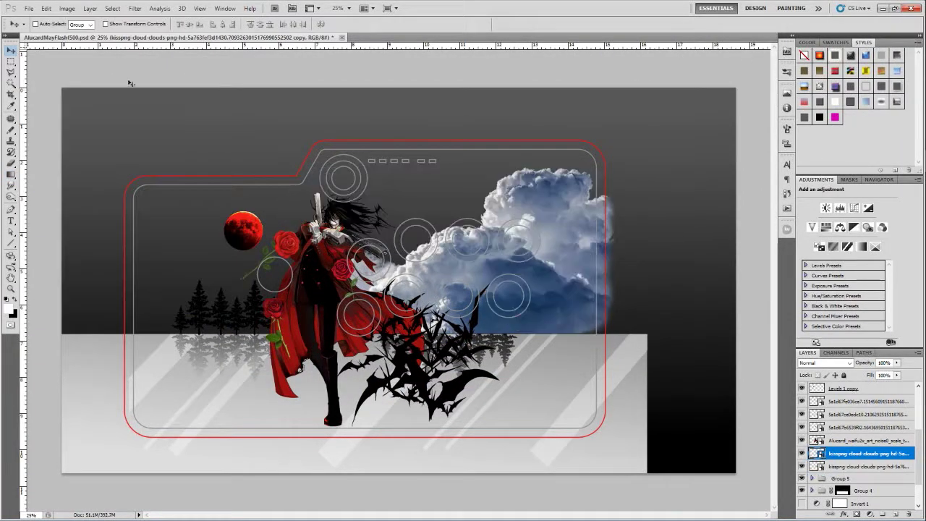
drag(565, 262, 256, 262)
key(ctrl+e)
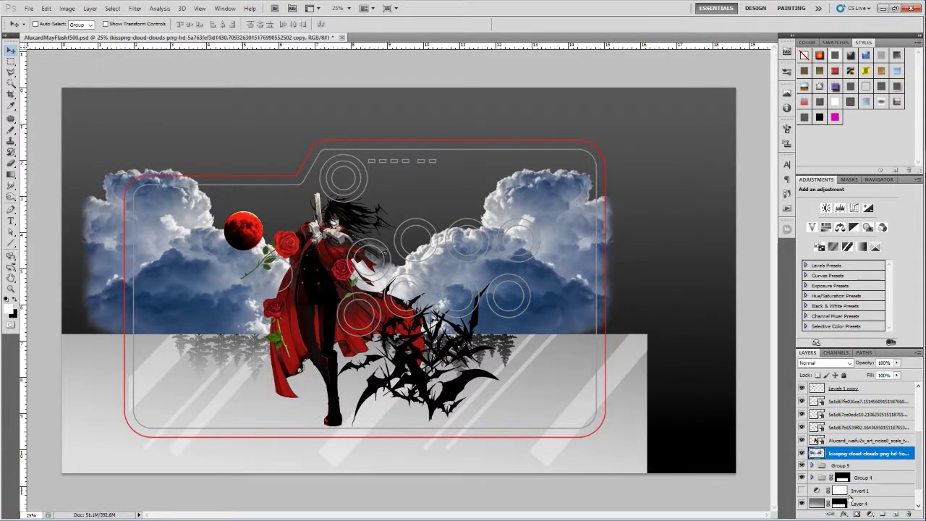
- Clip a Gradient Map adjustment to the clouds and move both beneath the tree and diagonal bar groups
click(862, 246)
shift+click(850, 470)
click(823, 452)
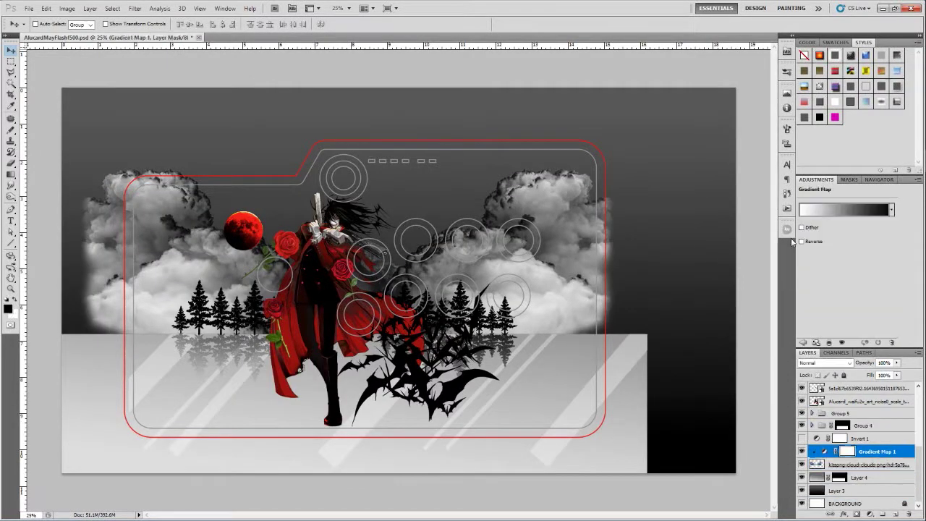
- Change the clouds' Gradient Map to a reversed gradient between black and dark grey
click(839, 209)
double_click(680, 374)
click(665, 322)
click(848, 243)
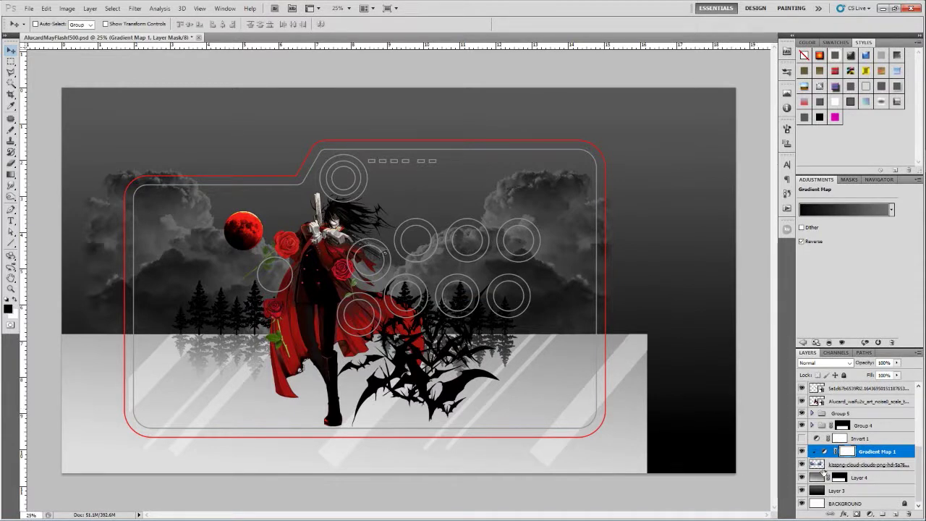
- Duplicate the greyscale clouds layer and scale the copy to -69% in both directions over the panel's upper middle
click(823, 466)
key(ctrl+j)
key(ctrl+t)
drag(347, 144, 398, 212)
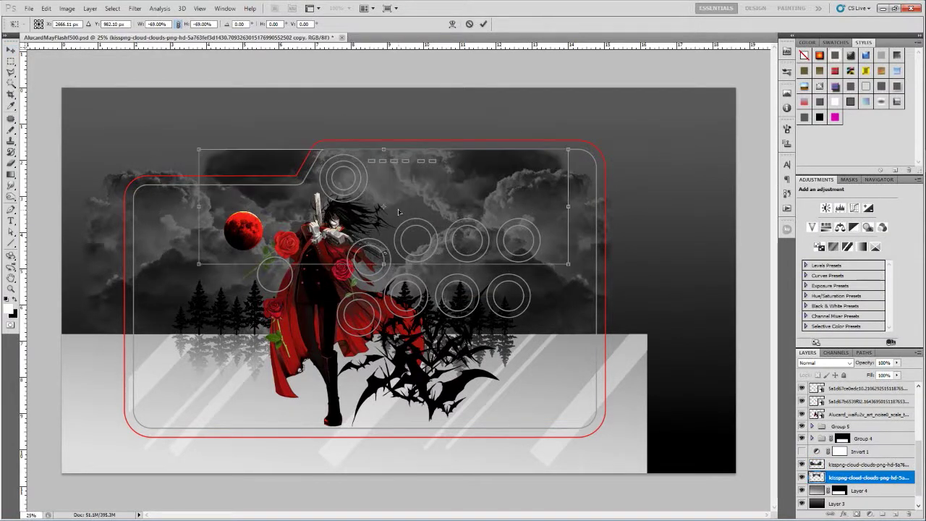
key(Return)
- Enlarge the Smudge brush and smudge the cloud copy's hard upper edges into the background
click(11, 185)
click(44, 24)
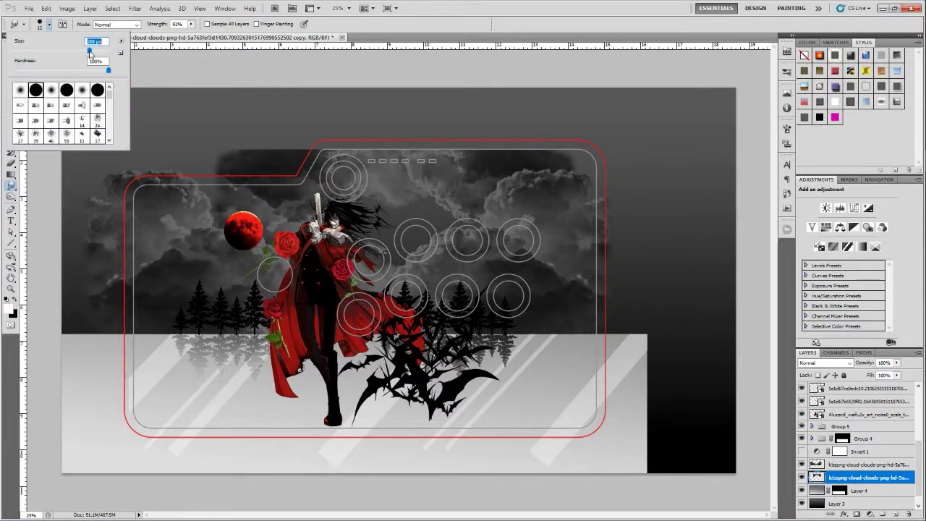
drag(89, 53, 94, 53)
key(Return)
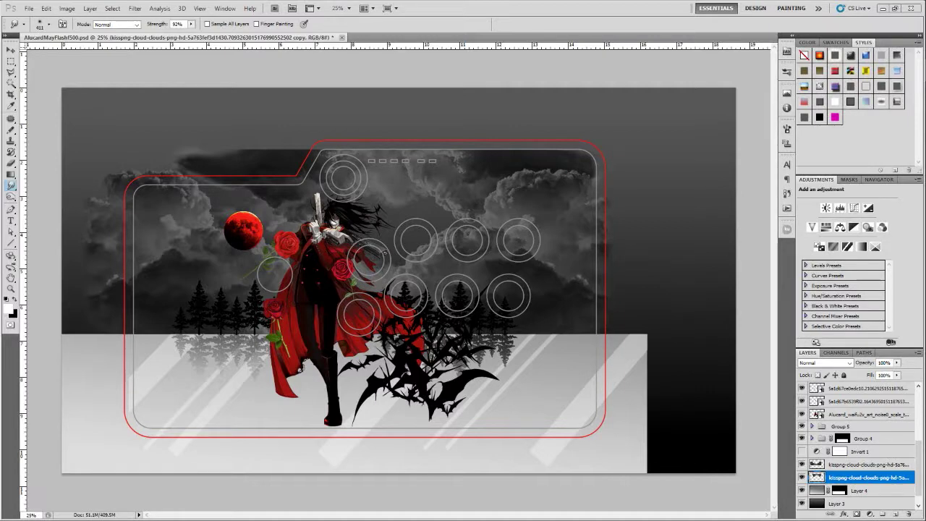
- Place the kisspng-deviantart cloud image above the flipped cloud copy, over the panel's upper middle
key(alt+Tab)
key(alt+Tab)
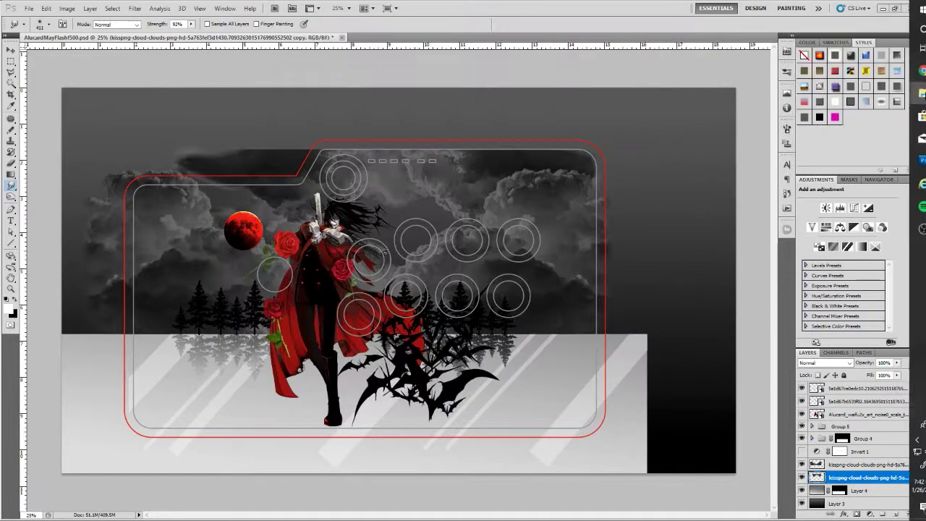
key(ctrl+t)
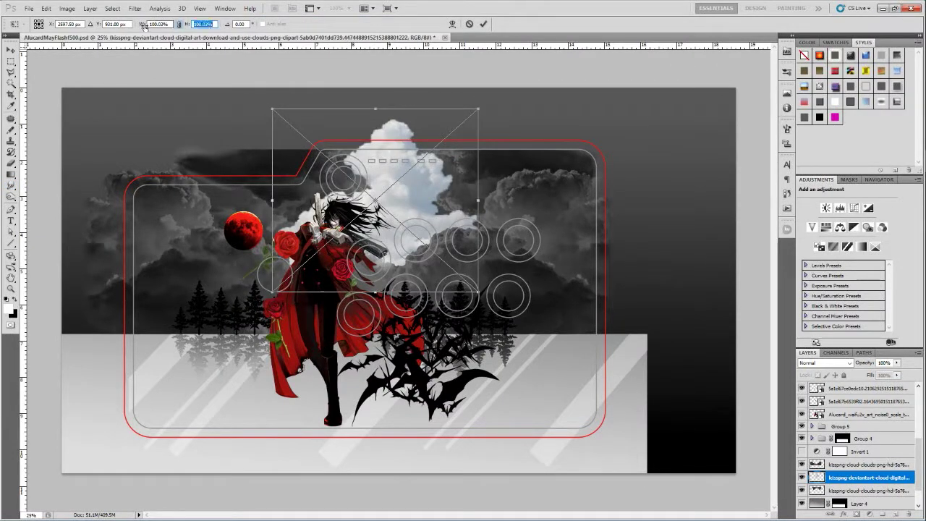
key(Return)
- Clip a white-to-black Gradient Map to the new cloud and compare the result by toggling layer visibility
click(861, 246)
click(845, 210)
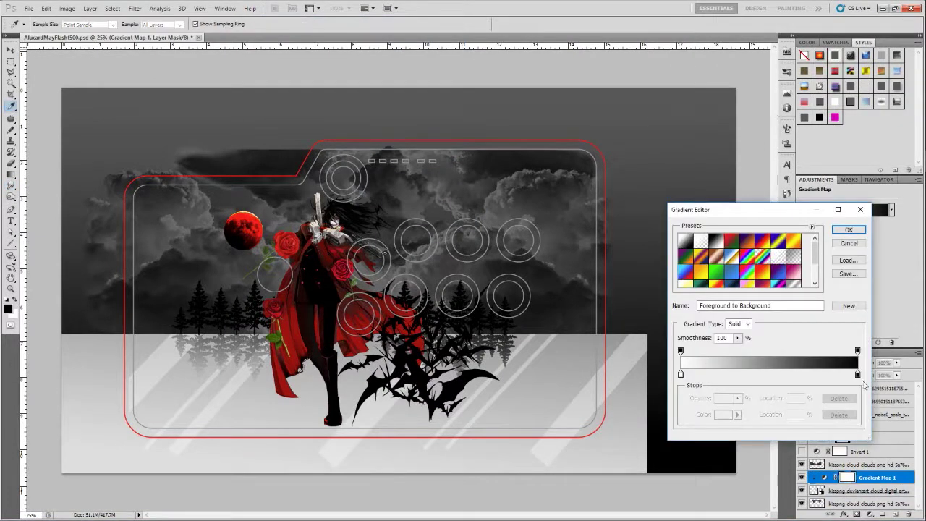
click(684, 379)
click(843, 234)
click(800, 465)
click(801, 464)
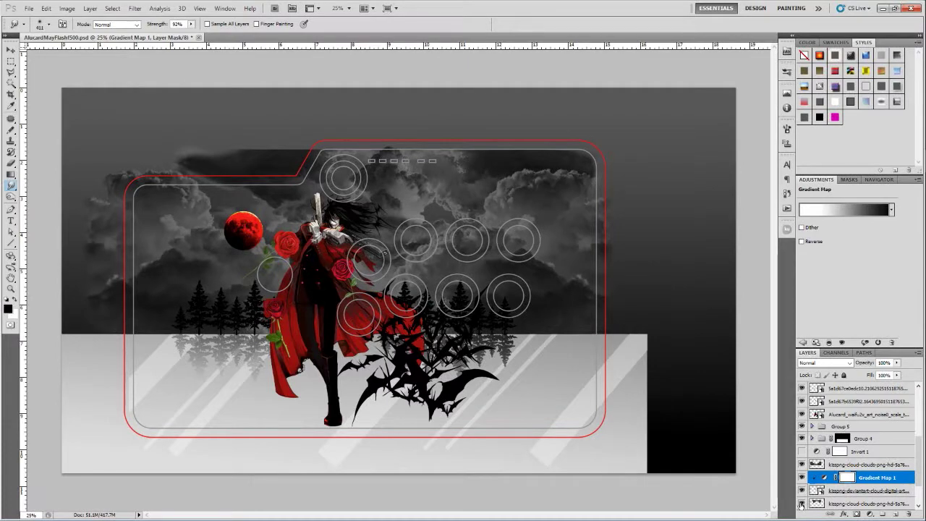
- Rasterize the rose beside the character's gun arm and paint a layer mask that hides its stem and leaves
scroll(405, 282, up, 2)
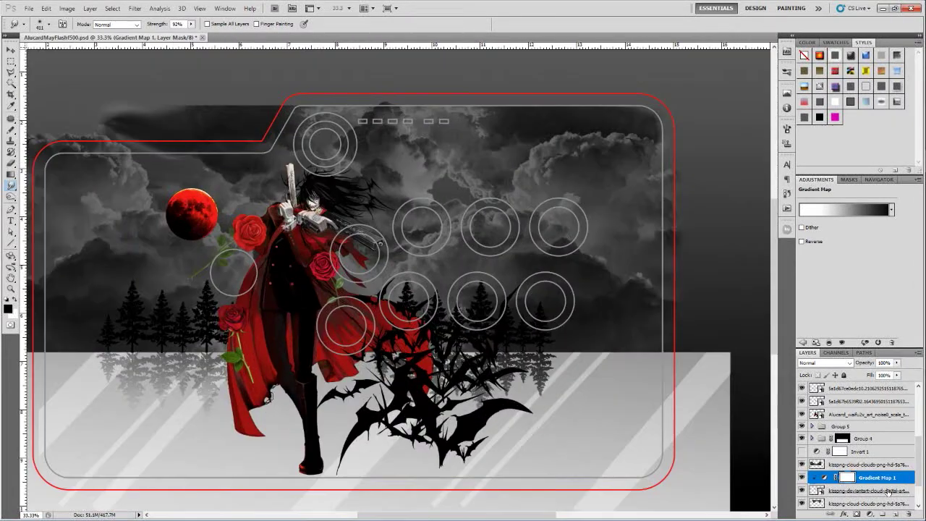
scroll(862, 444, up, 5)
key(alt+[)
click(89, 8)
click(225, 214)
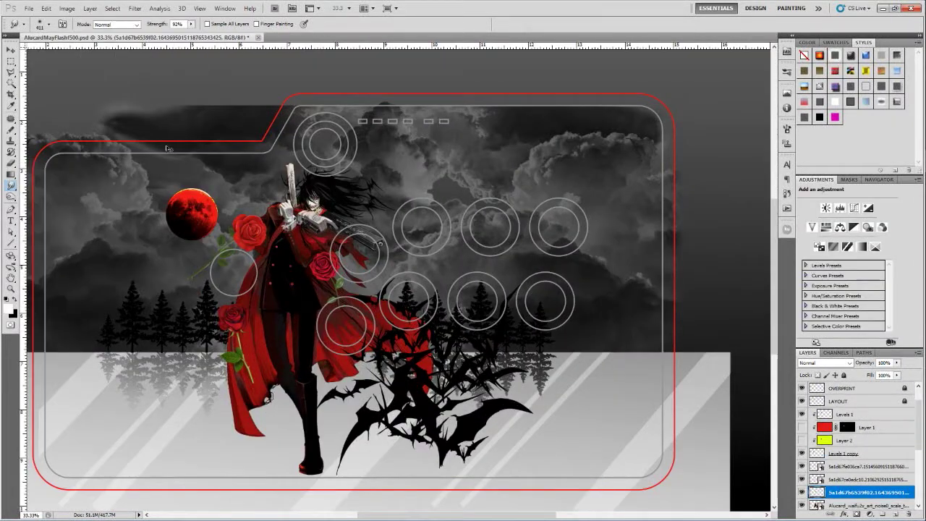
key(b)
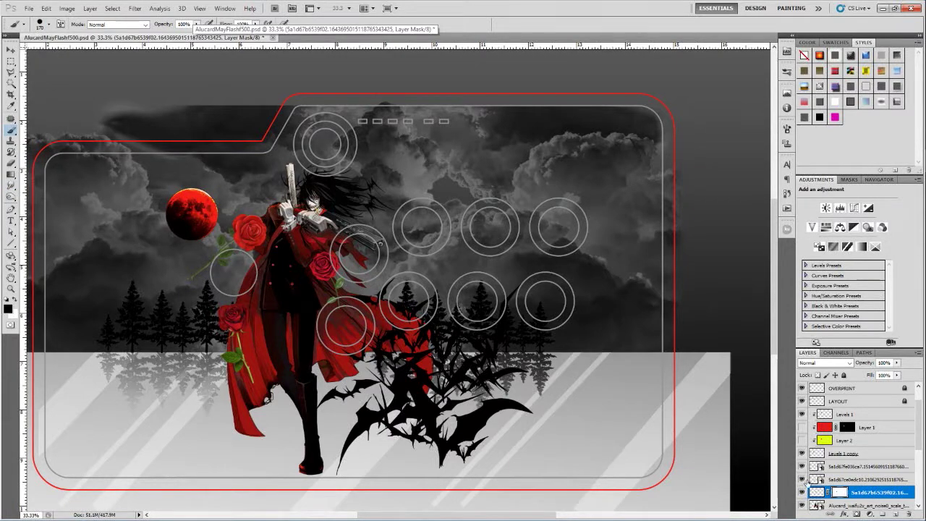
scroll(368, 290, up, 4)
right_click(296, 359)
key(Escape)
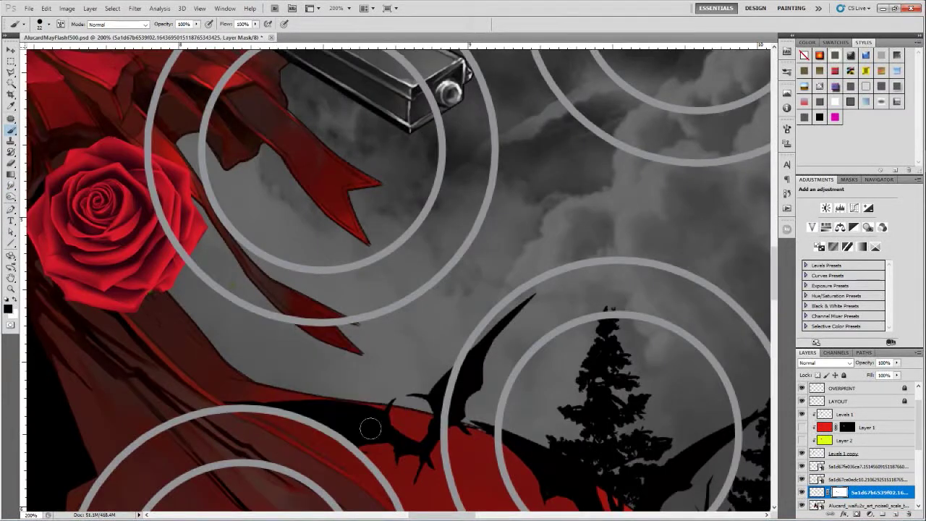
- Apply the Cutout artistic filter to the masked rose, adjusting its number of levels and edge simplicity
key(ctrl+0)
click(135, 8)
mouse_move(196, 91)
click(261, 103)
drag(837, 81, 862, 83)
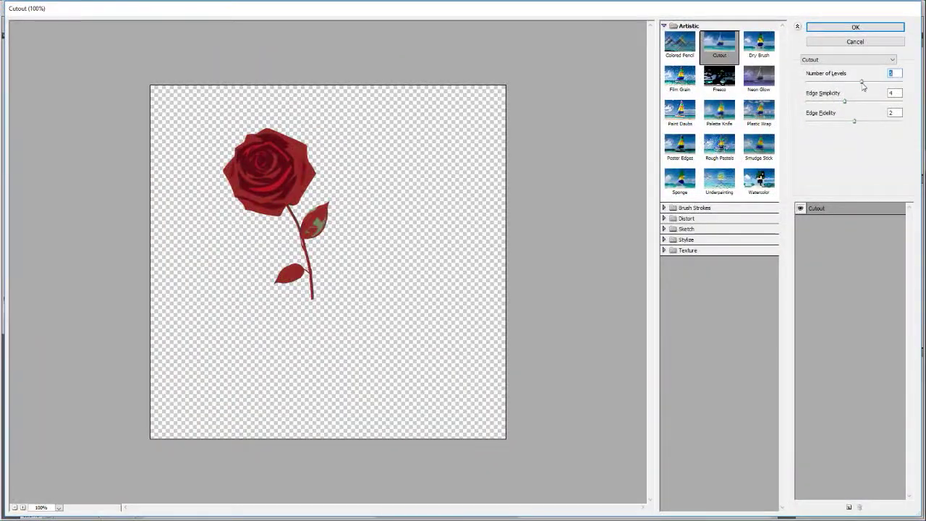
key(Tab)
key(Up)
key(Up)
key(Up)
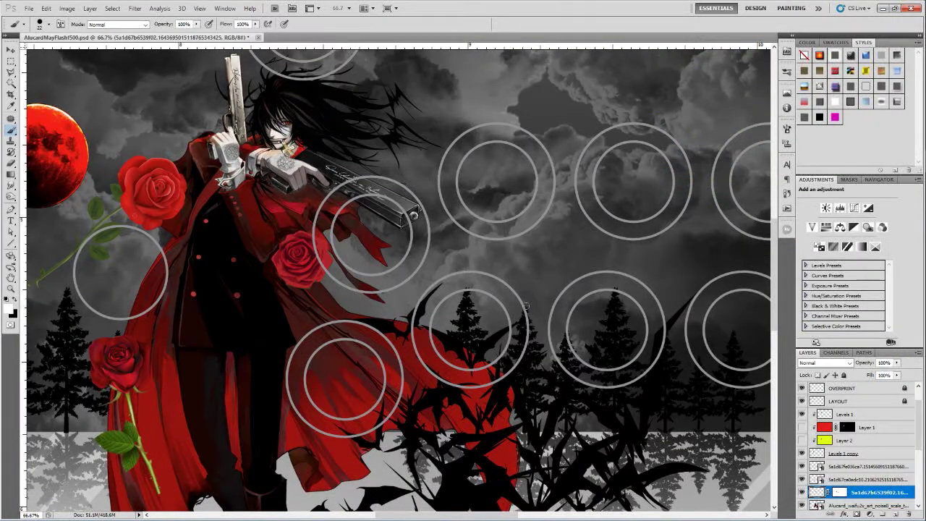
- Rasterize the rose beside the coat's lower left, reapply the Cutout filter, and mask out its stem and leaves
key(alt+])
click(90, 8)
key(Escape)
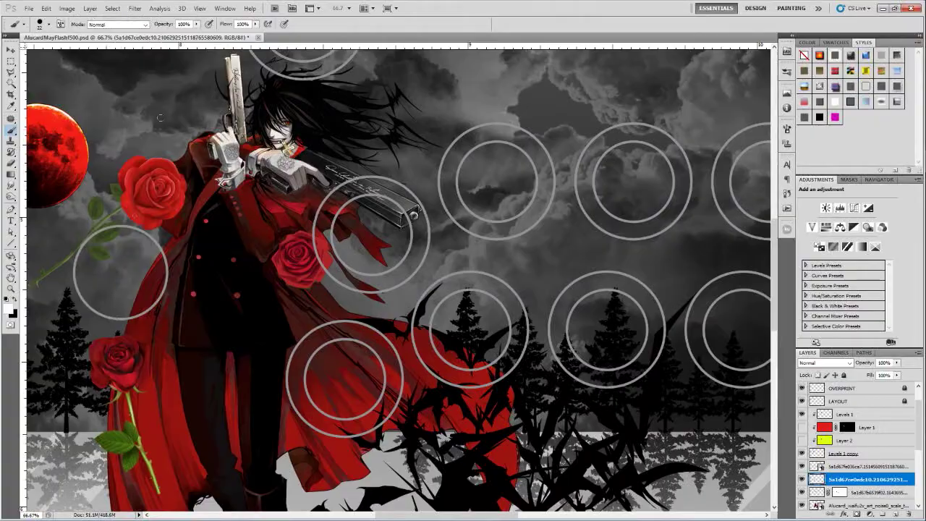
click(134, 8)
click(151, 43)
click(847, 27)
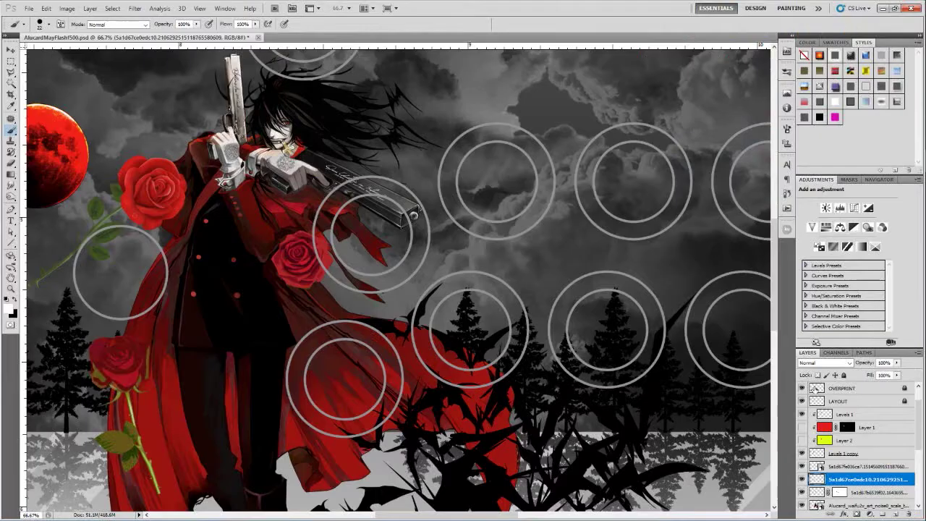
click(867, 514)
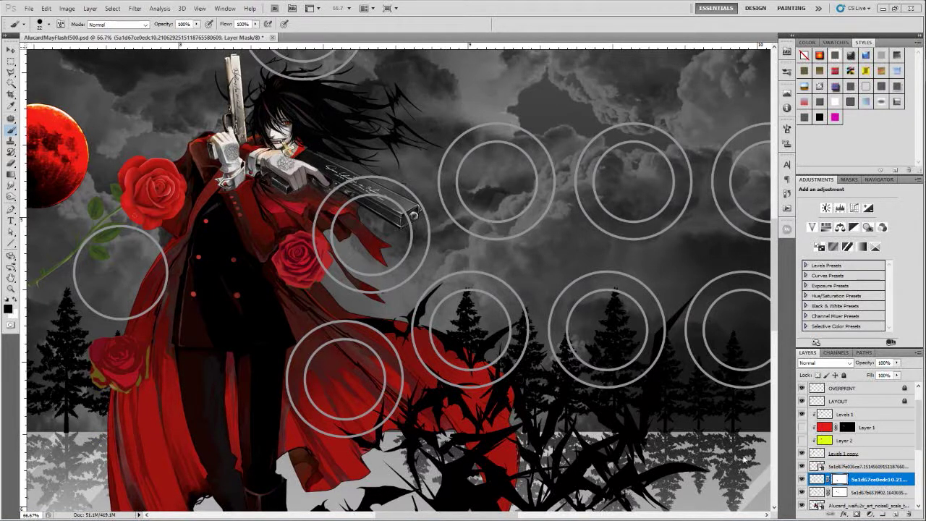
- Clip a Gradient Map to the lower-left rose running from crimson to black, with the black stop at 49%
click(860, 246)
click(845, 210)
drag(922, 518, 314, 296)
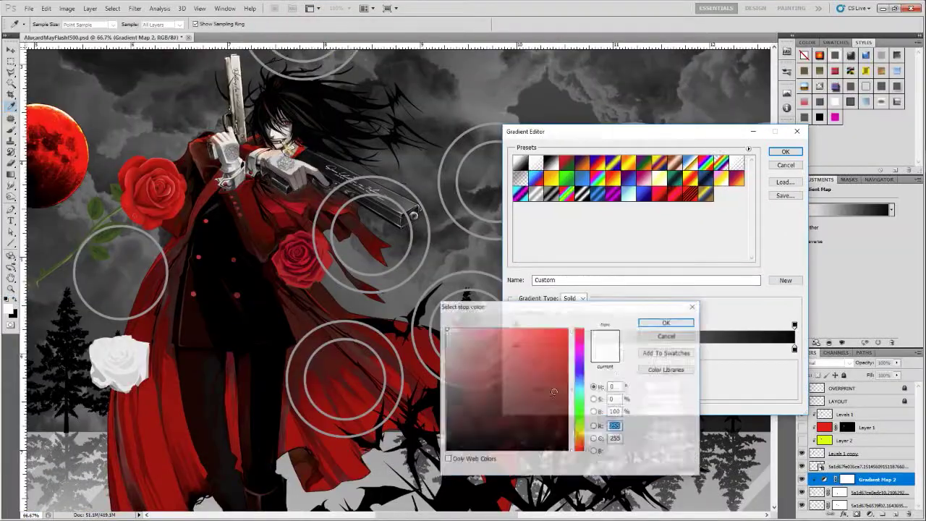
click(661, 325)
drag(794, 348, 652, 350)
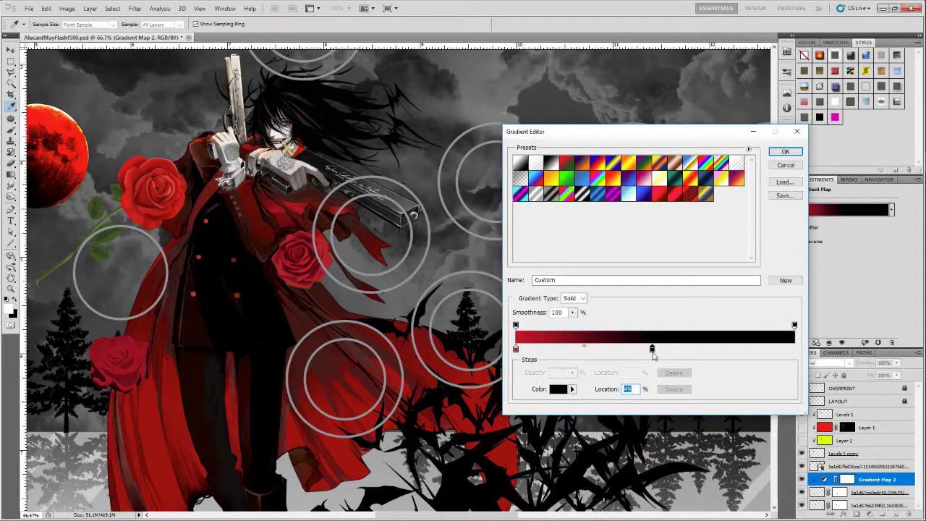
- Add a pink stop near the light end of the rose's gradient and bring the black stop closer to the crimson
click(568, 350)
double_click(568, 350)
click(500, 327)
click(666, 320)
drag(568, 350, 541, 350)
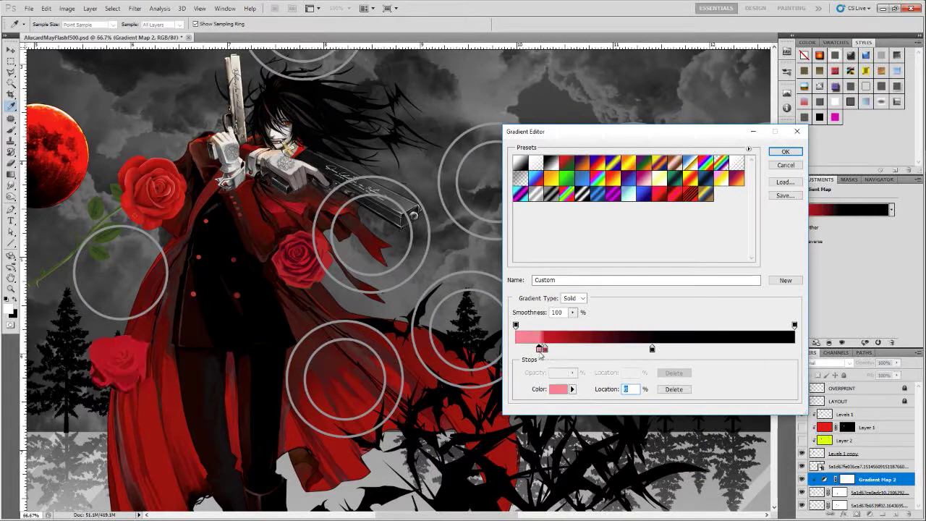
drag(651, 349, 630, 349)
click(785, 151)
- Rasterize the upper-left rose and apply the Cutout filter with an edge simplicity of 2
click(867, 466)
click(89, 8)
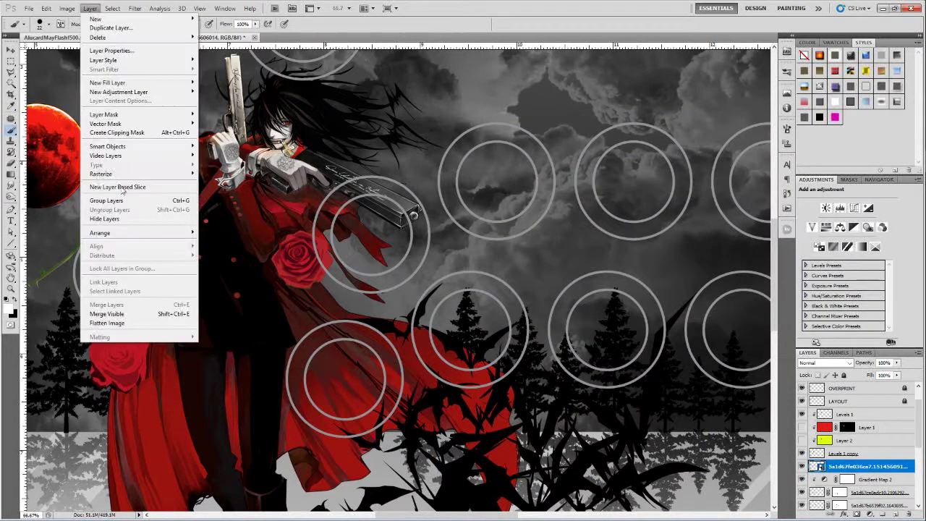
click(235, 251)
click(135, 8)
click(269, 106)
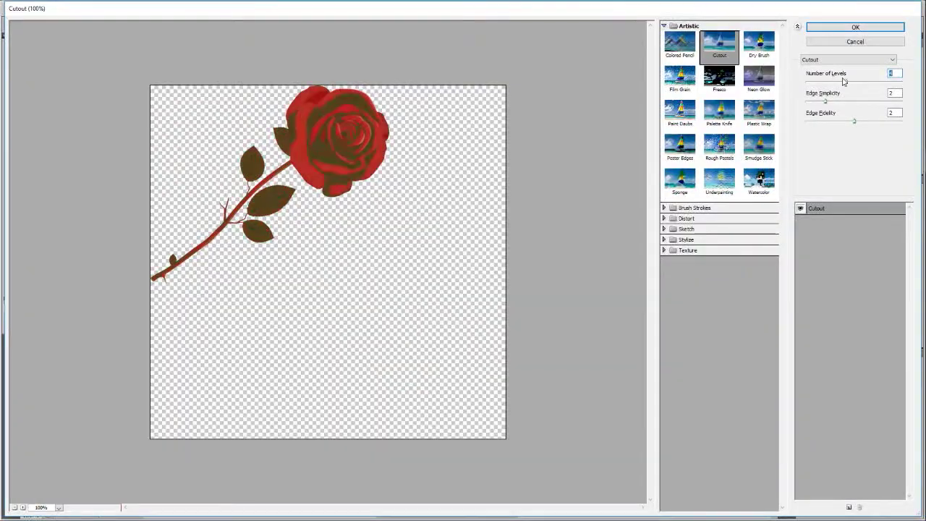
drag(844, 79, 838, 86)
key(Return)
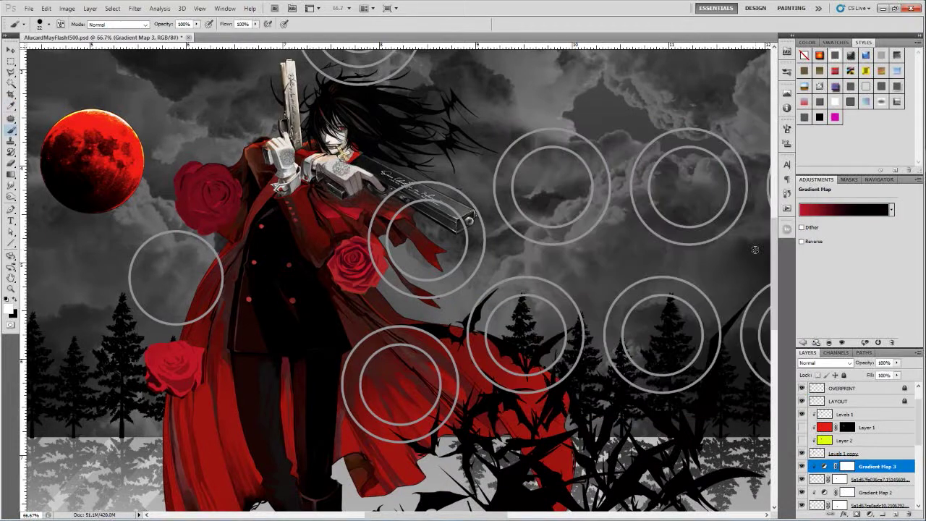
- Check the upper-left rose's recolouring, and merge both left-hand roses with their Gradient Maps
click(801, 469)
click(802, 469)
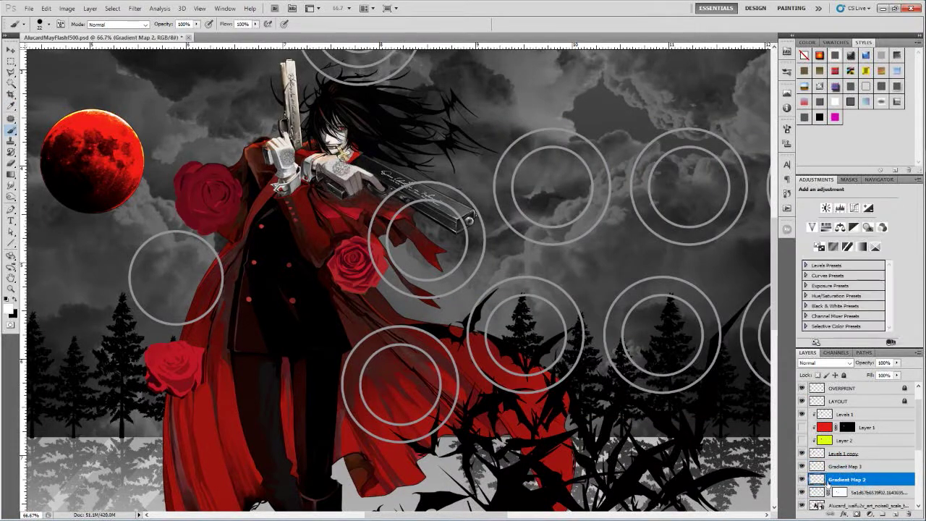
click(801, 469)
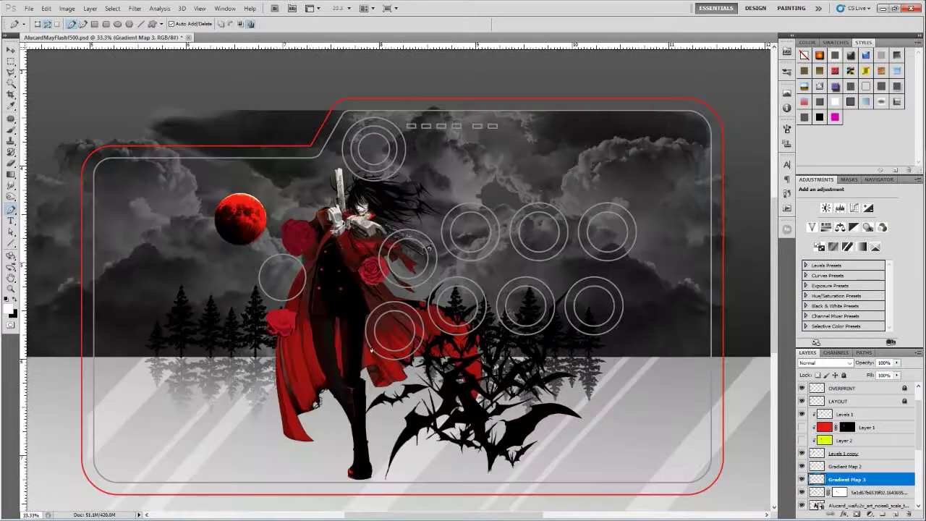
- Draw a curved Pen path from the upper-left rose past the lower rose and bats to below the panel
drag(465, 454, 423, 486)
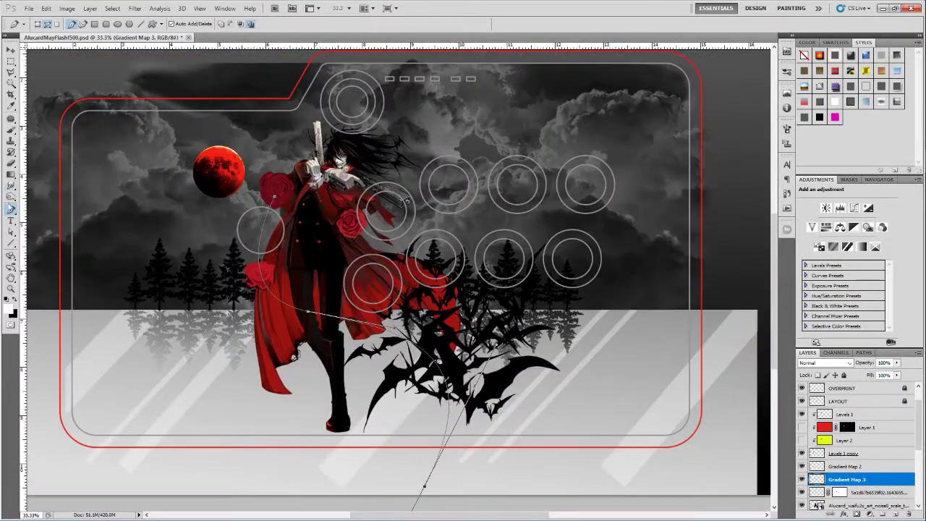
right_click(11, 209)
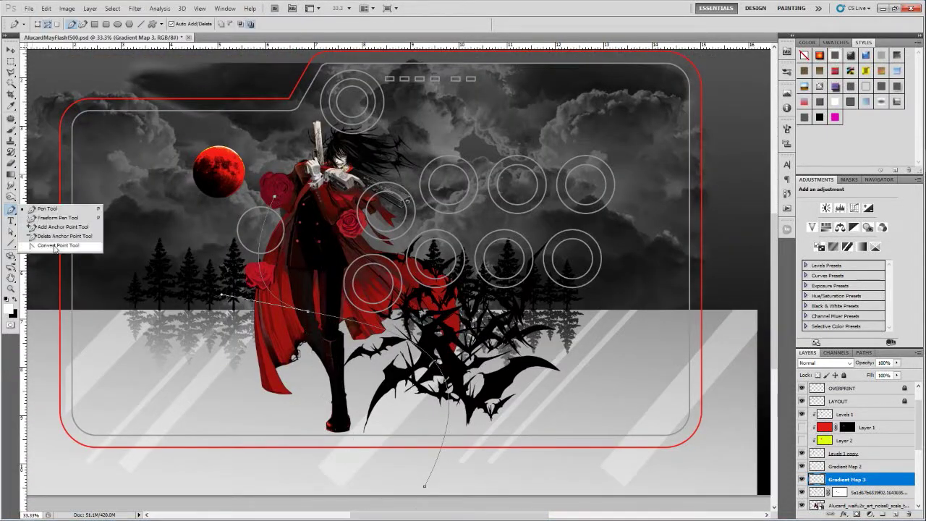
click(68, 210)
- Create a new layer beneath the two left-hand roses and pick a bristle brush preset for the stem
key(ctrl+shift+alt+n)
key(b)
click(40, 24)
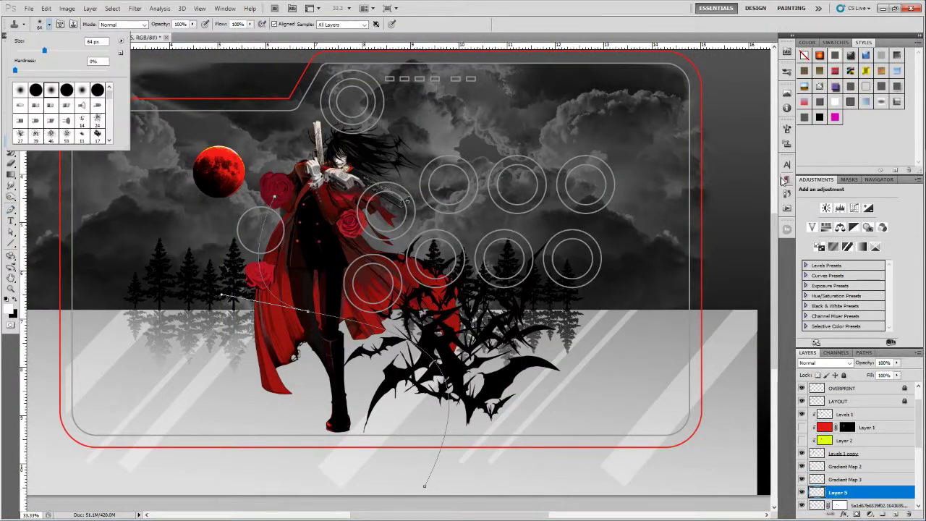
key(F5)
click(786, 70)
scroll(771, 111, down, 3)
click(720, 109)
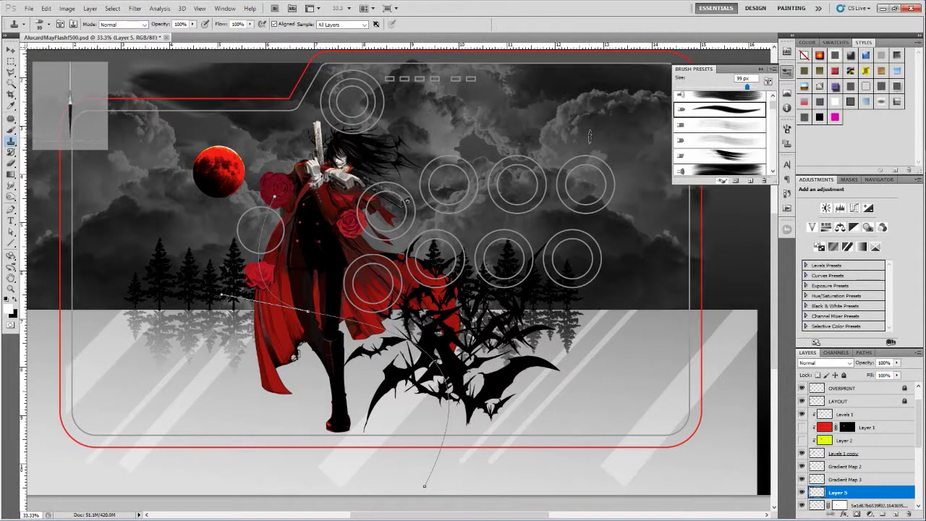
- Try stroking the curved path with the Brush and simulated pressure, and undo the stroke
key(p)
right_click(420, 269)
click(448, 340)
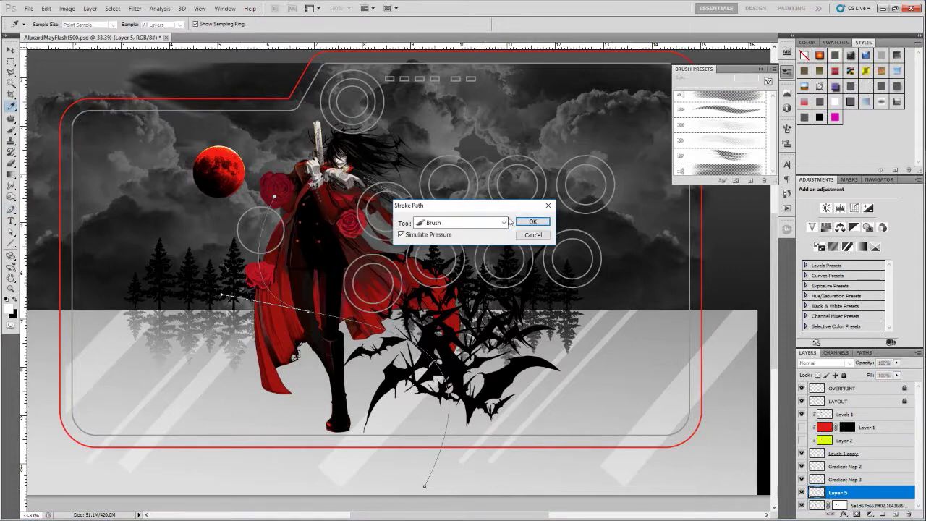
key(Return)
key(ctrl+z)
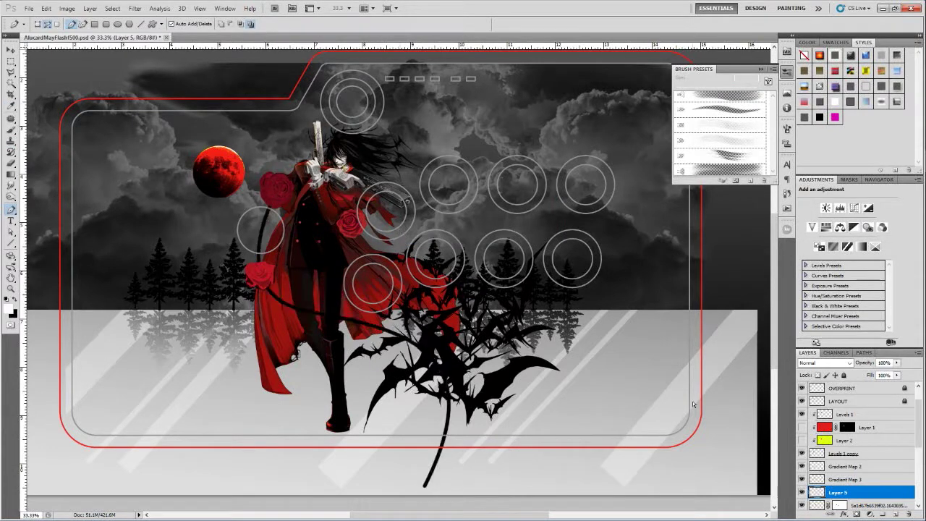
key(ctrl+z)
key(ctrl+z)
- Choose a 22 px brush preset and stroke the curved path in black on the new layer as a rose stem
key(b)
scroll(723, 130, up, 5)
scroll(752, 116, down, 5)
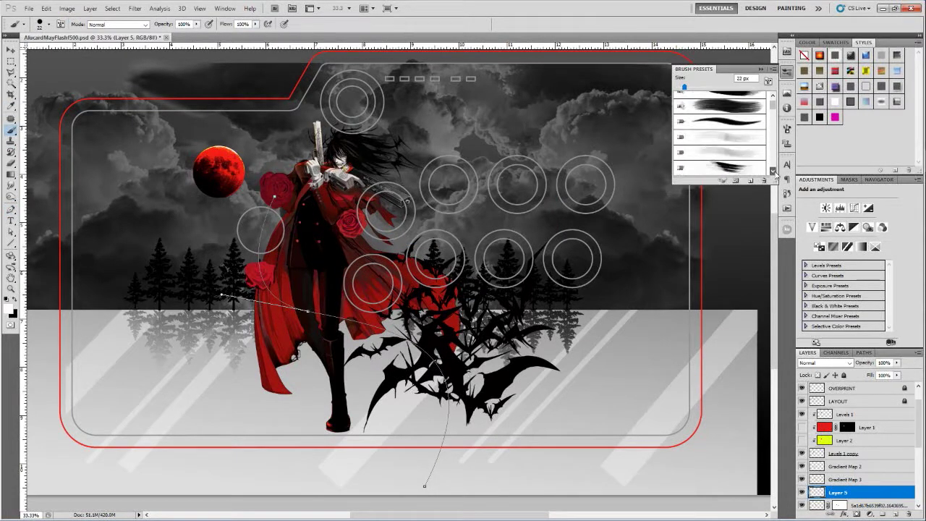
click(734, 106)
scroll(723, 130, down, 5)
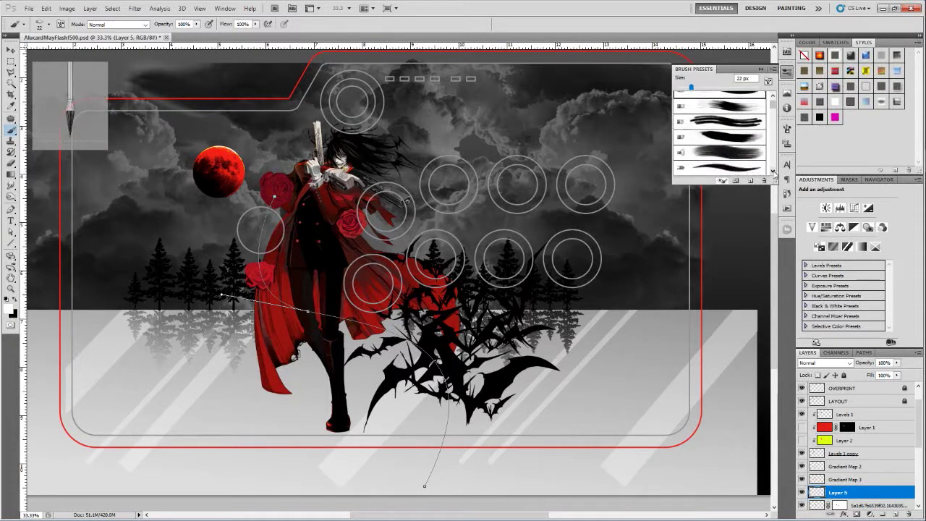
key(p)
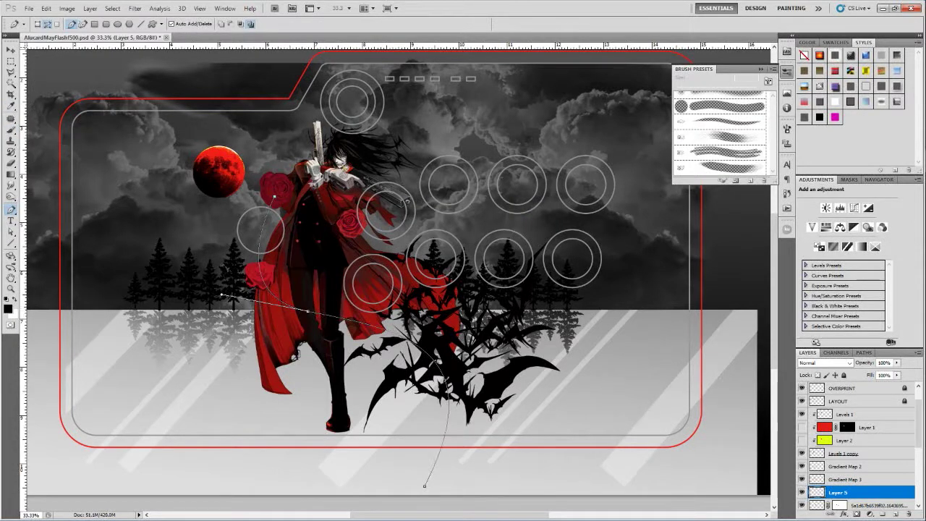
key(b)
key(p)
key(Return)
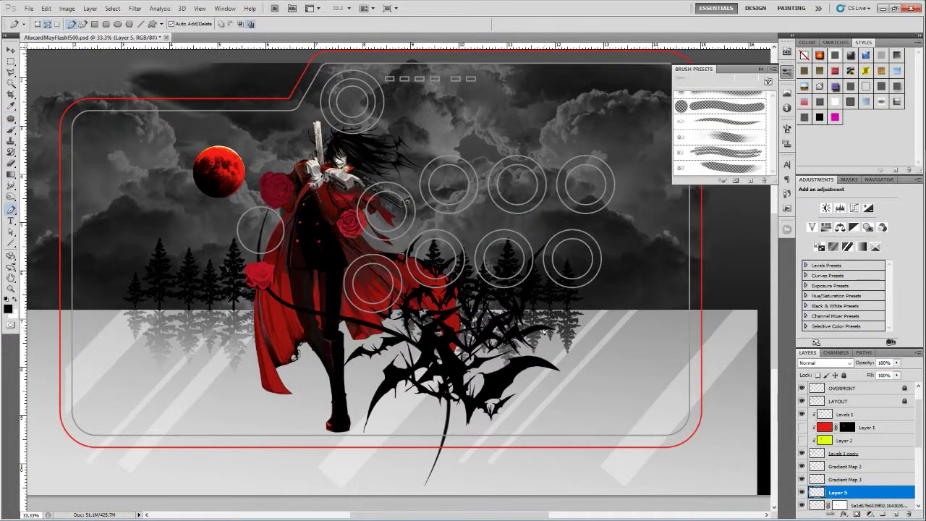
- Rotate the lower-left rose by about 30 degrees
key(v)
key(alt+bracketright)
key(alt+bracketright)
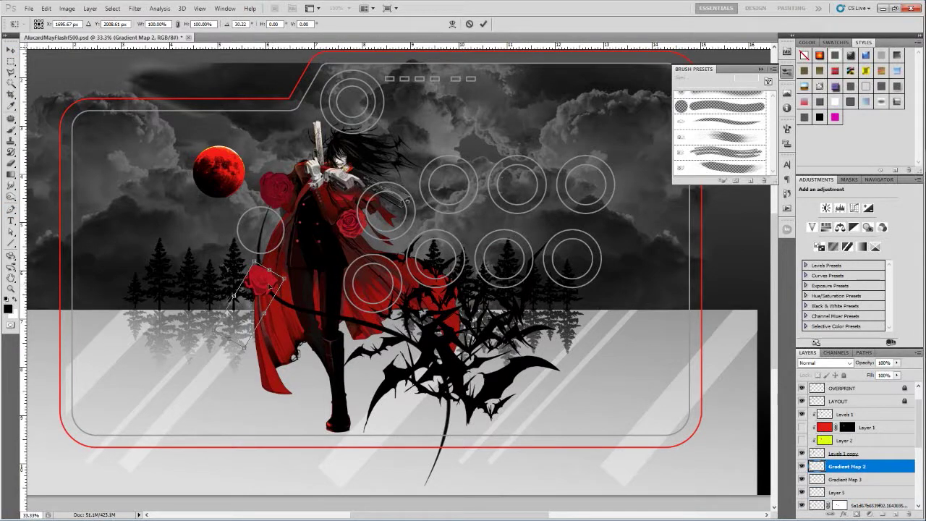
- Draw a black leaf shape with the Pen tool at the base of the upper-left rose, above the stem layer
key(p)
key(alt+bracketleft)
key(alt+bracketleft)
key(ctrl+alt+0)
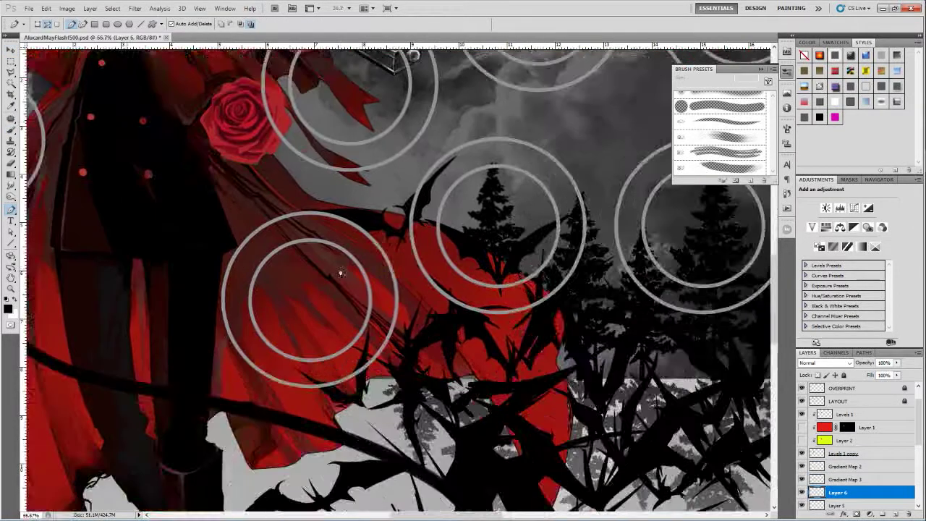
scroll(337, 268, down, 5)
scroll(413, 244, up, 8)
click(816, 479)
click(38, 24)
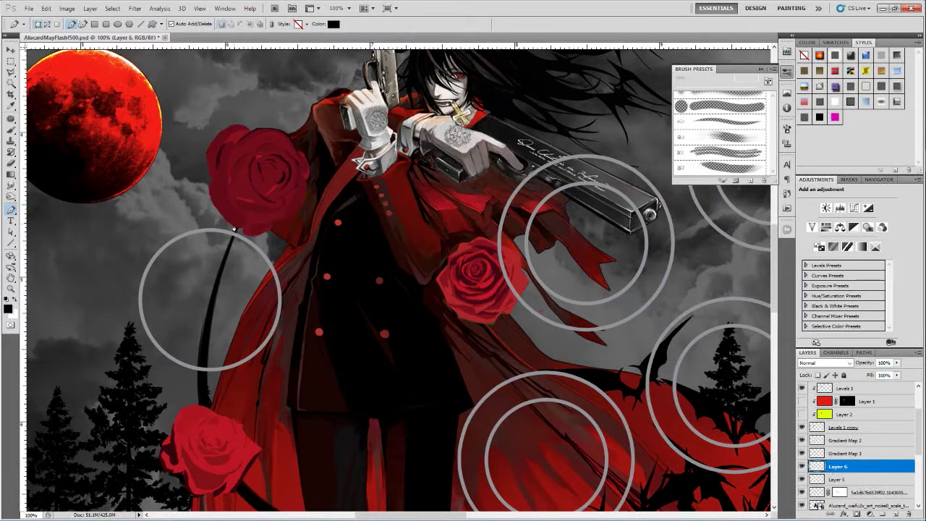
click(235, 228)
click(226, 191)
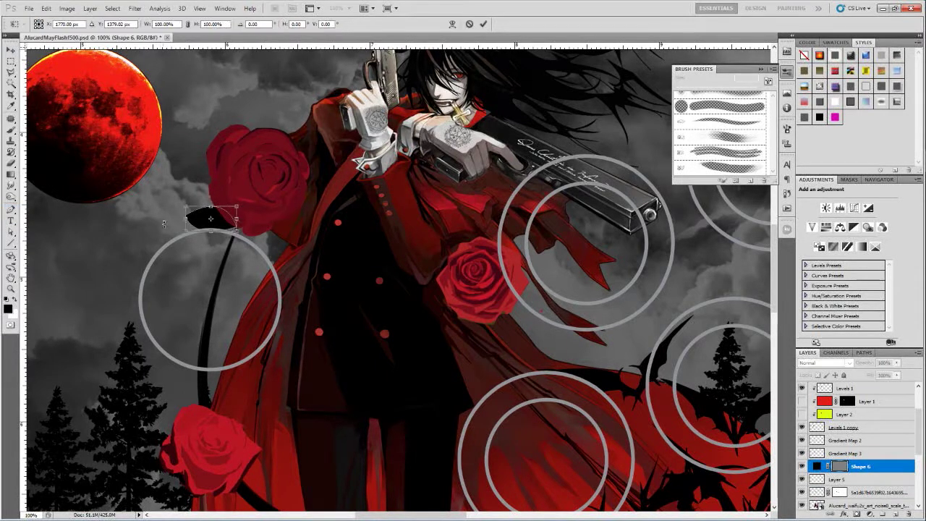
- Duplicate the leaf, scale it to about 116%, rotate it about -111 degrees and place it across the stem
key(ctrl+j)
key(ctrl+t)
drag(217, 224, 253, 249)
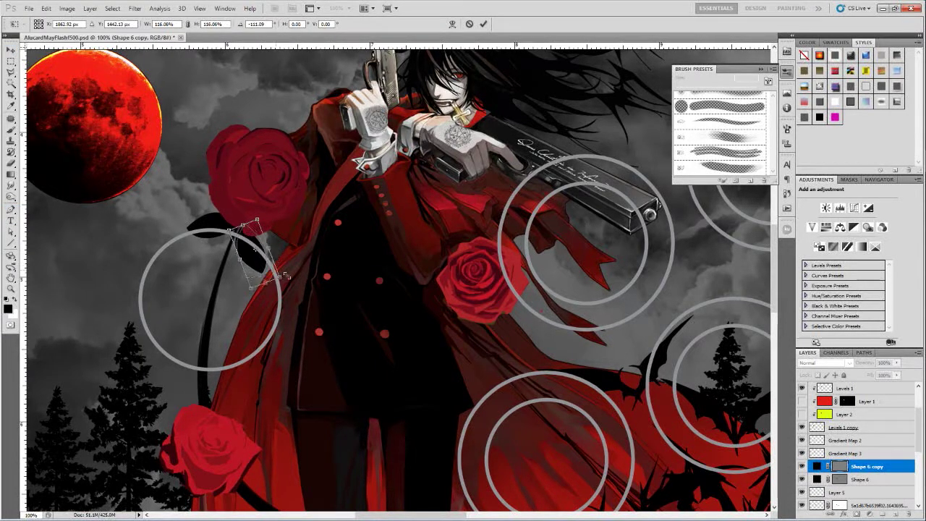
key(Return)
- Draw three small black triangular thorn shapes along the stem between the two left-hand roses
key(ctrl+minus)
key(ctrl+minus)
scroll(485, 406, down, 5)
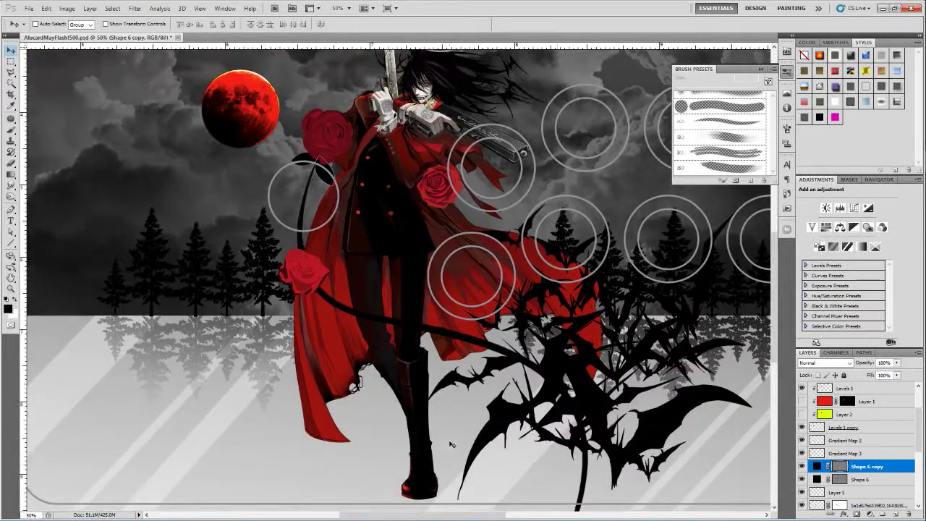
drag(11, 243, 51, 231)
drag(302, 196, 298, 225)
click(11, 49)
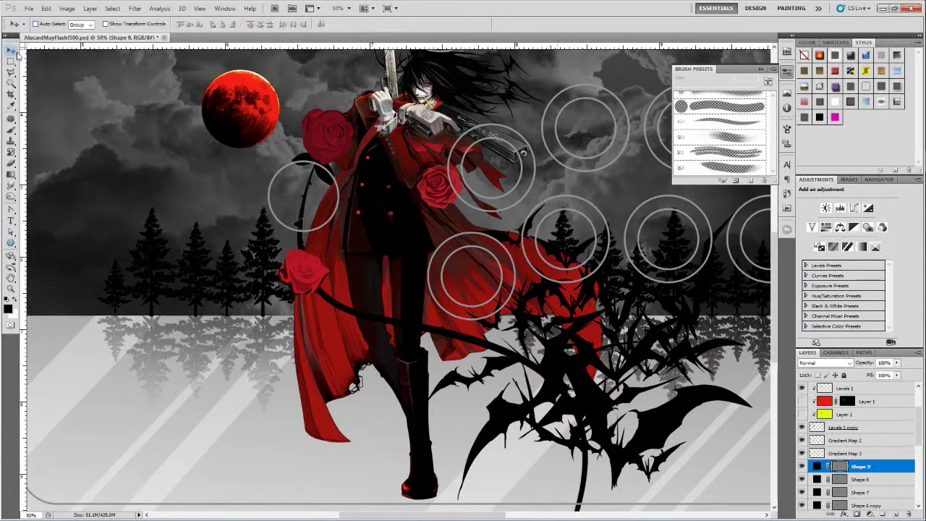
- Duplicate a thorn, rotate it and place it pointing outward on the stem just above the lower-left rose
key(ctrl+j)
key(ctrl+t)
key(ctrl+plus)
key(ctrl+plus)
key(ctrl+plus)
scroll(230, 227, up, 3)
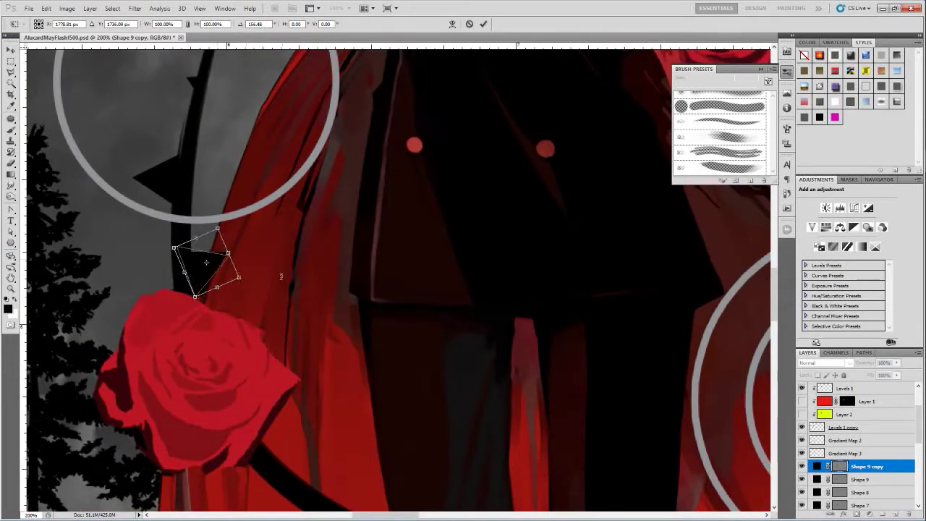
drag(206, 268, 249, 288)
key(Return)
- Place two more rotated thorn copies on the stem below the lower-left rose
scroll(248, 287, down, 5)
drag(296, 148, 471, 424)
key(ctrl+t)
key(Return)
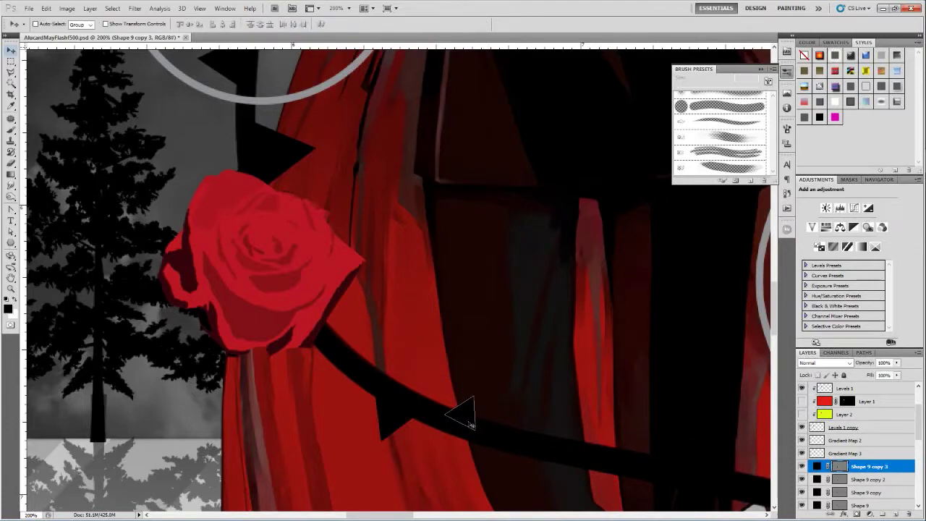
drag(525, 495, 242, 257)
- Select the Gradient Map 3 rose layer above the thorn layers and save the document
key(ctrl+minus)
key(ctrl+minus)
key(ctrl+minus)
key(ctrl+minus)
click(839, 453)
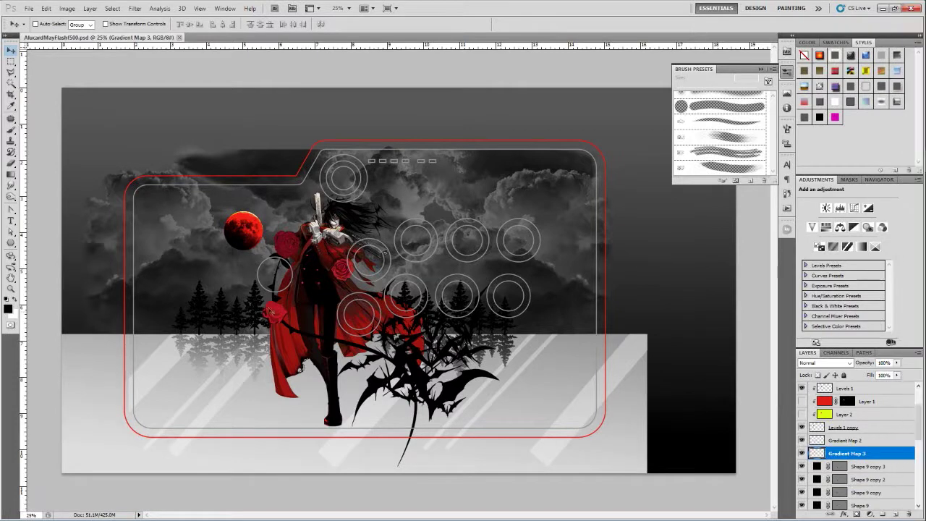
click(29, 7)
click(41, 152)
key(Return)
- Create a new layer and draw a curved Pen path looping around the figure and ending above the panel's upper-left edge
drag(11, 209, 32, 207)
click(276, 276)
key(ctrl+z)
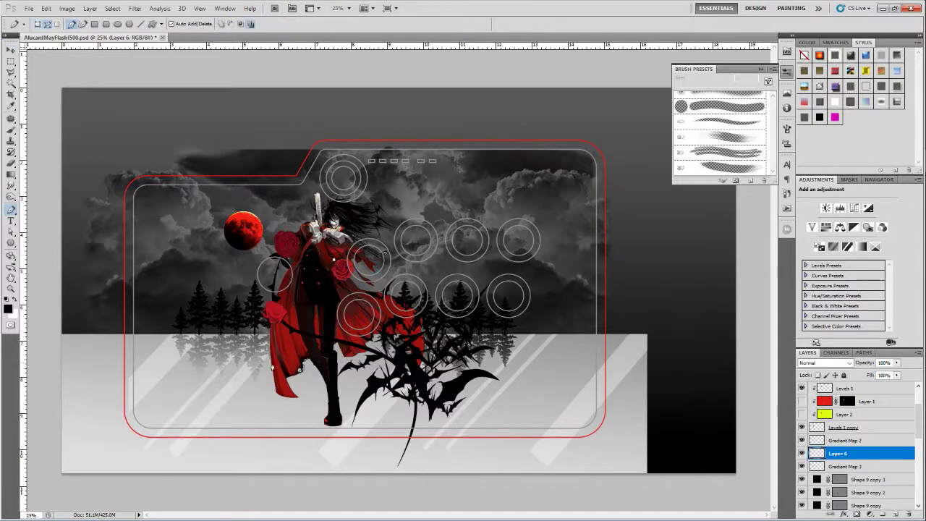
drag(511, 252, 580, 393)
key(ctrl+z)
drag(269, 370, 295, 454)
drag(407, 280, 374, 170)
drag(185, 119, 161, 25)
key(t)
key(f)
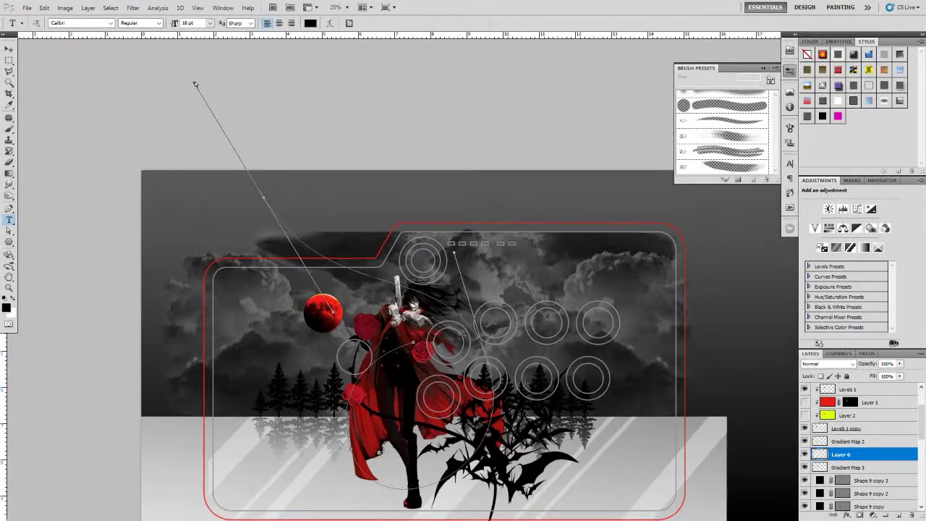
key(p)
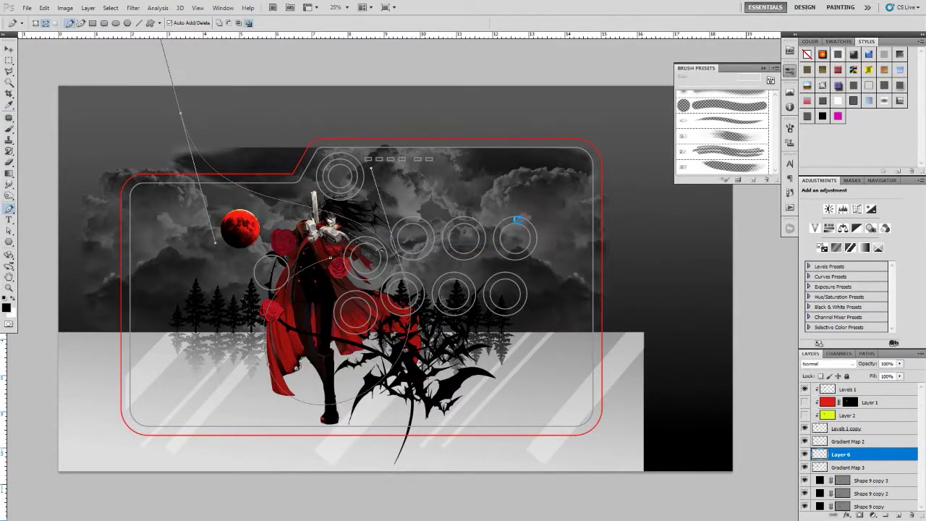
- Stroke the looping path in black as a second stem and scale it to about 87%
key(Return)
key(ctrl+t)
drag(182, 111, 200, 138)
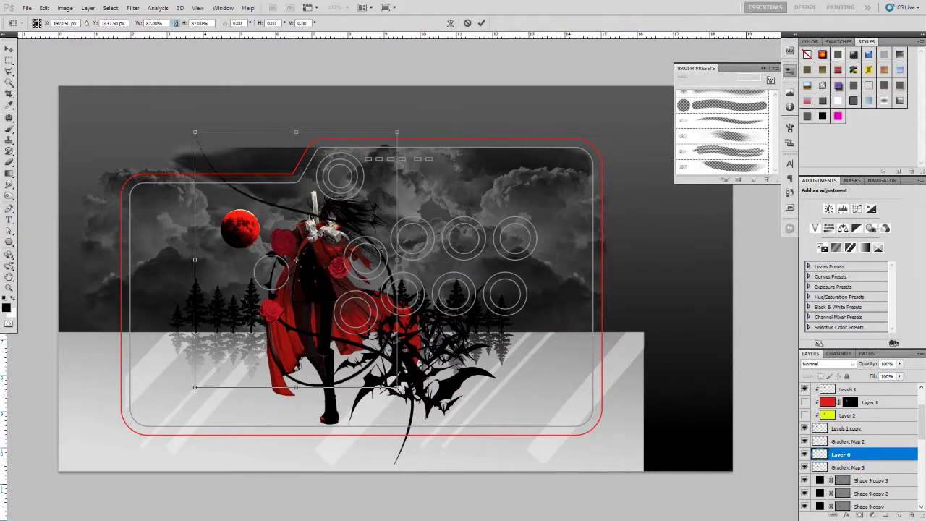
key(Return)
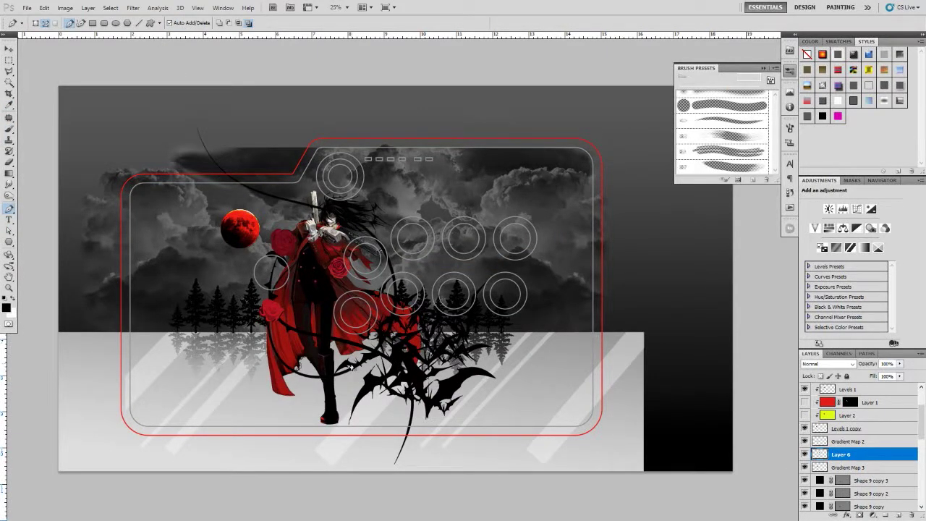
- Scale the second stem and the Gradient Map 2 rose together to about 89% and rotate them about 40 degrees
ctrl+click(849, 441)
key(ctrl+t)
mouse_move(423, 124)
mouse_down()
mouse_move(448, 160)
mouse_move(392, 157)
mouse_move(403, 265)
mouse_up()
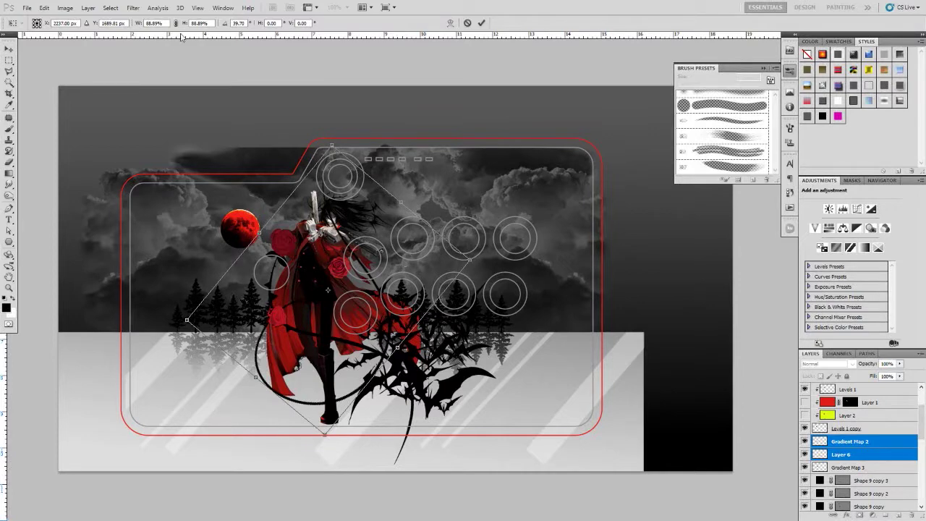
key(Return)
- Add a layer mask to the second stem and use the figure's outline as a selection to hide the overlap
key(e)
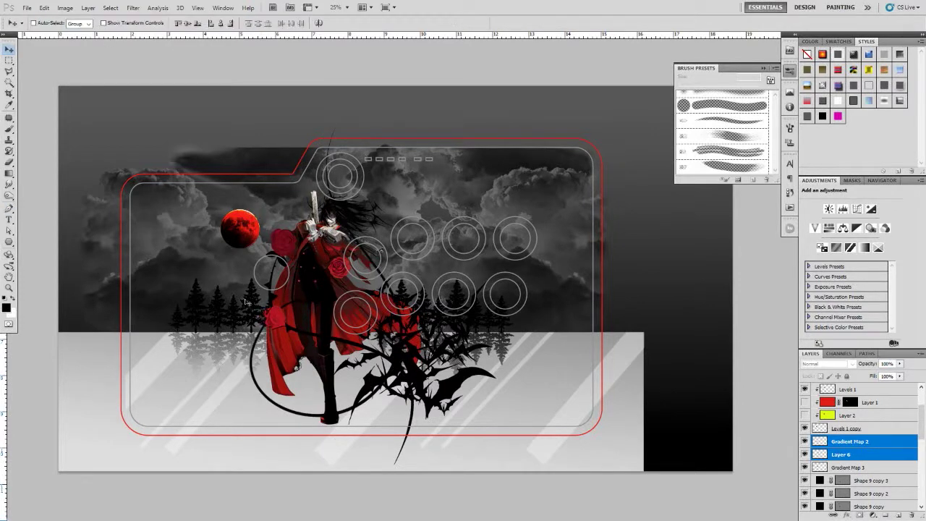
scroll(842, 454, up, 3)
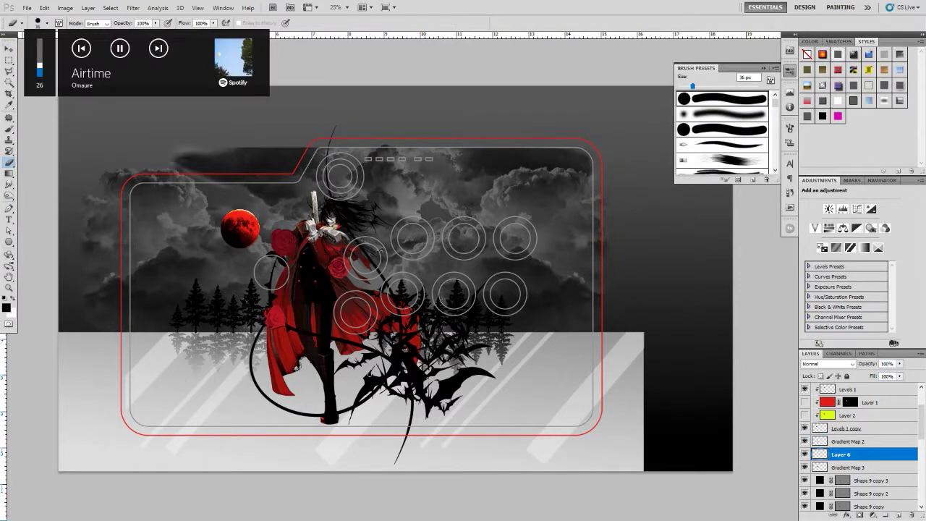
scroll(842, 454, down, 1)
click(859, 514)
ctrl+click(820, 480)
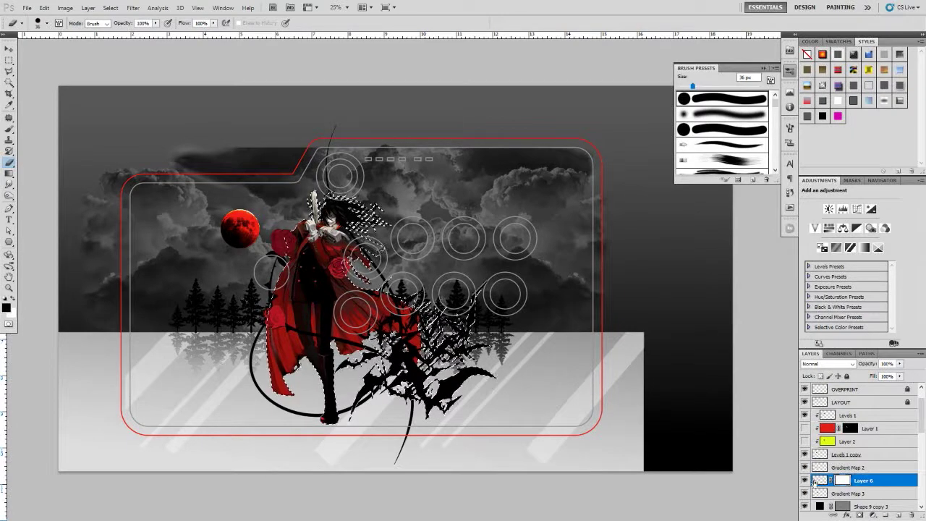
right_click(391, 209)
key(Return)
key(ctrl+h)
key(b)
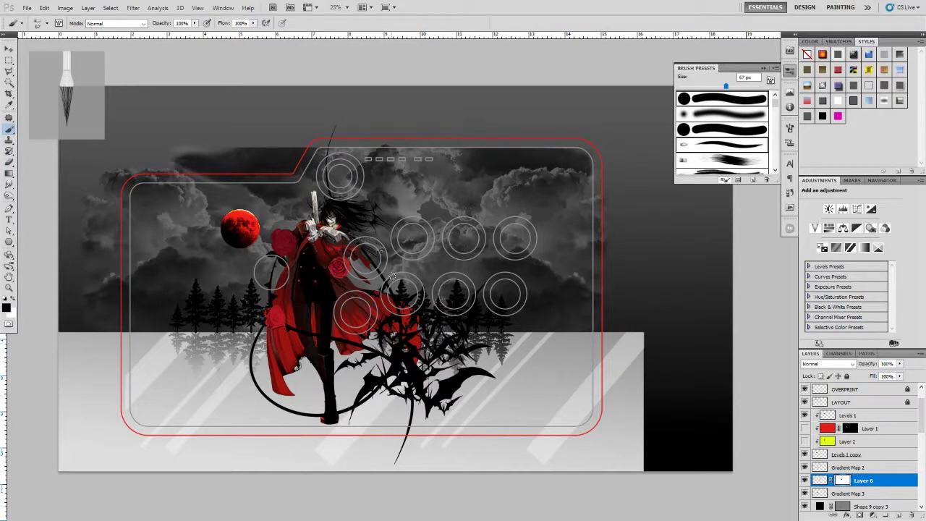
- Create a new layer and draw an S-curved Pen path from the coat's right side to beyond the panel's lower-left corner
click(897, 515)
key(p)
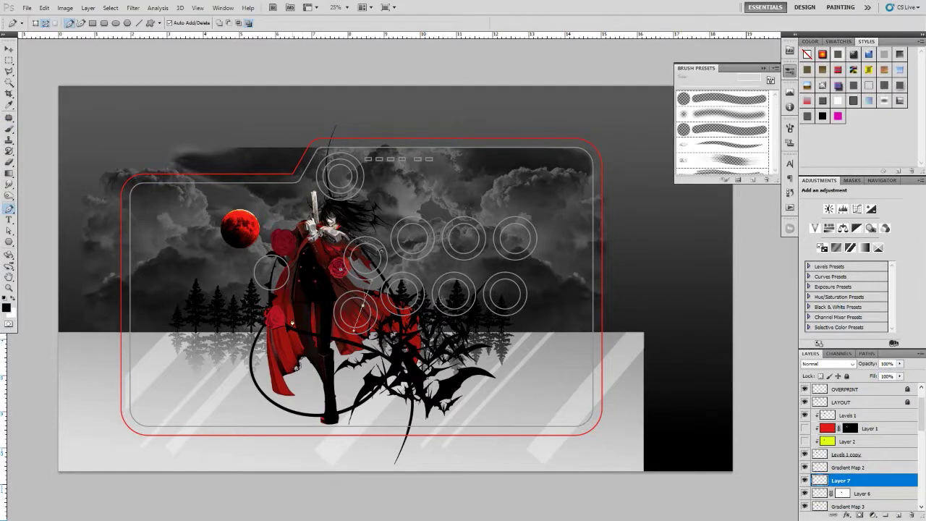
drag(293, 343, 309, 275)
key(alt)
- Stroke the S-curved path with the Brush and simulated pressure as a third stem, and delete the path
right_click(347, 353)
click(384, 416)
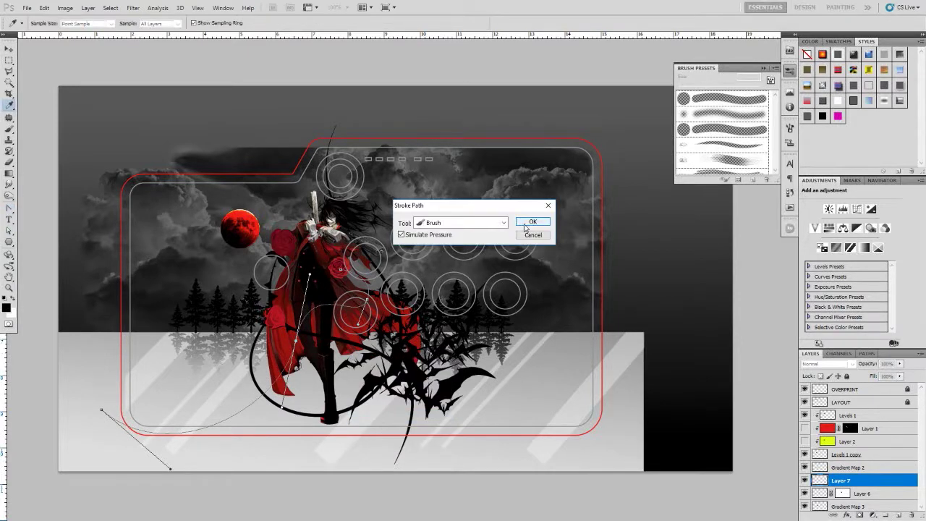
click(531, 207)
right_click(379, 336)
click(409, 356)
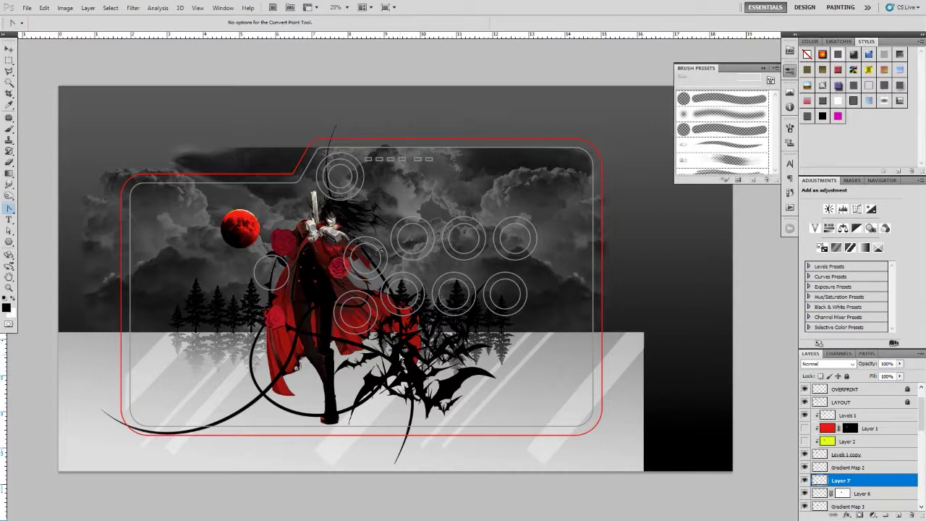
- Duplicate the Gradient Map 2 rose and place the copy near the upper end of the third stem
click(846, 467)
key(ctrl+j)
key(ctrl+plus)
key(ctrl+t)
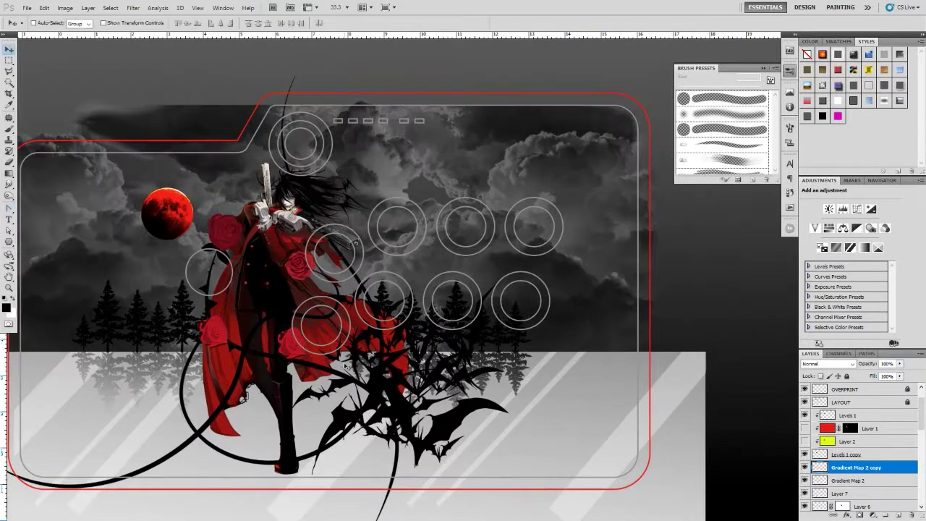
key(Return)
click(849, 480)
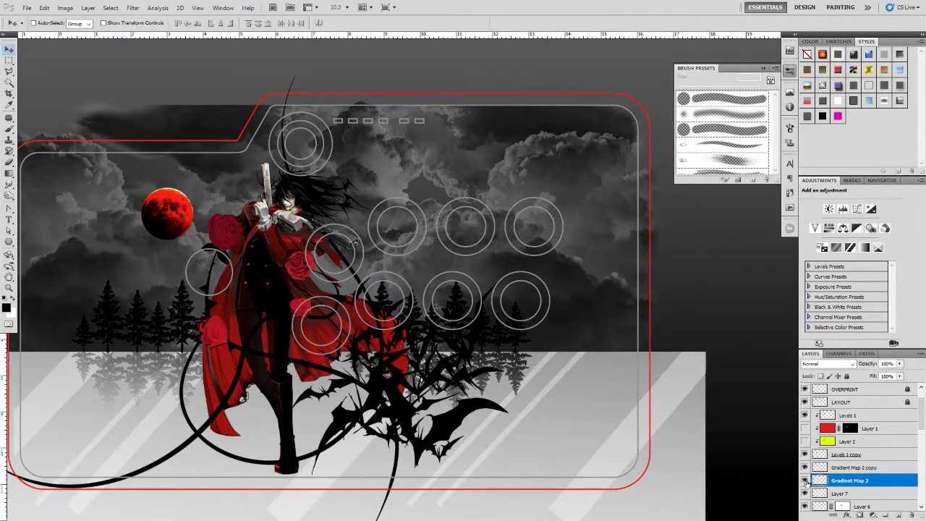
- Show the red Layer 1 and the yellow Layer 2 clipped to the moon, and select the yellow one
click(805, 429)
click(805, 441)
click(848, 441)
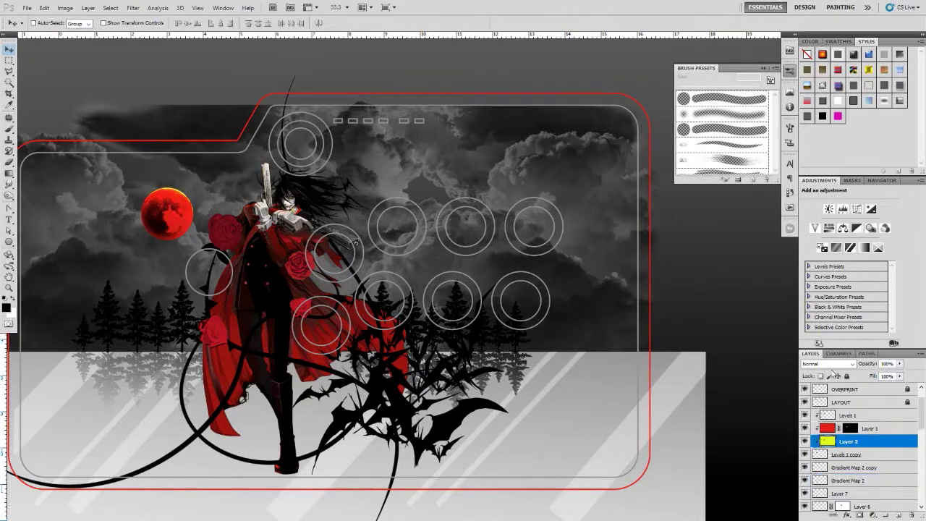
- Try different blend modes, including Subtract, on the moon's yellow layer and hide that layer
click(826, 363)
click(812, 134)
key(Down)
key(Down)
key(Down)
key(Down)
key(Down)
key(Down)
key(Down)
key(Down)
key(Down)
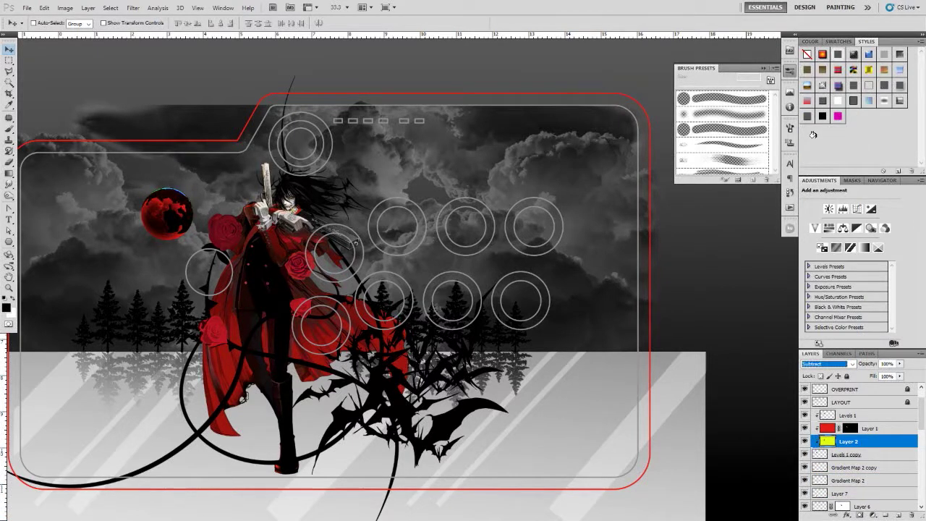
key(Down)
click(805, 441)
- Hide Levels 1 and step the moon's red layer through blend modes, including Difference and Exclusion
click(816, 428)
click(805, 415)
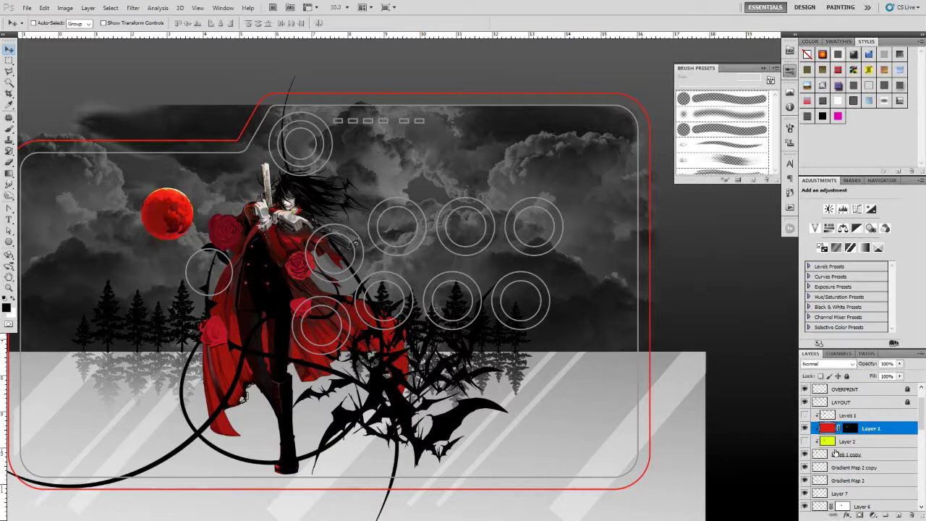
click(831, 363)
click(817, 138)
key(Down)
key(Down)
key(Down)
key(Down)
key(Down)
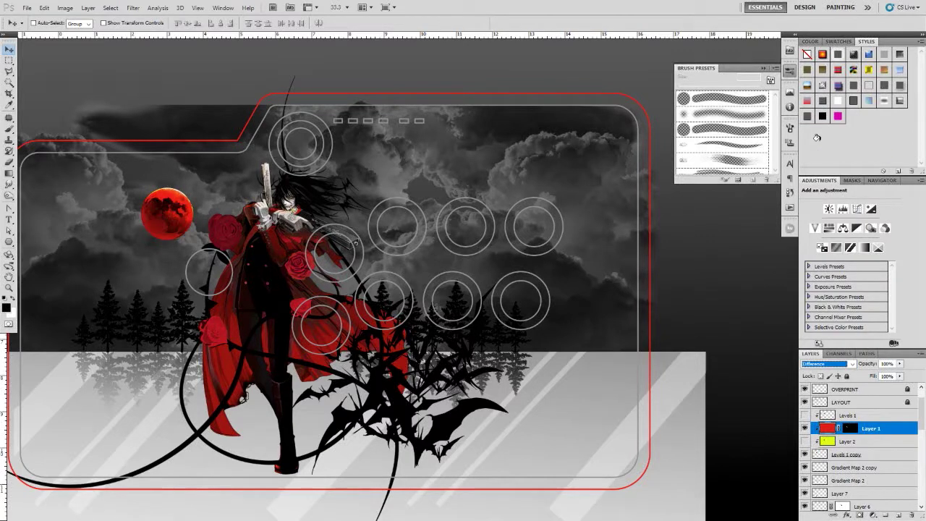
key(Down)
key(Down)
key(Down)
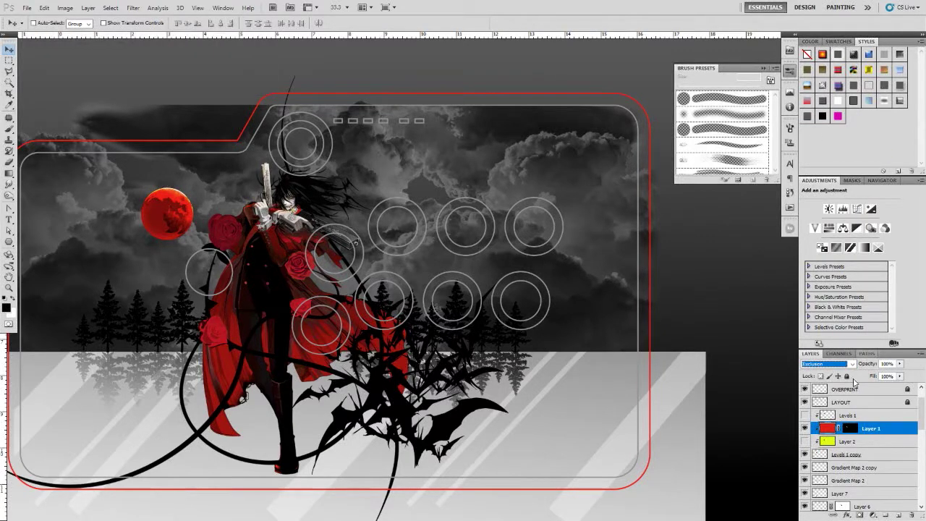
key(Down)
key(Down)
- Show the Levels 1 layer again and set its blend mode to Color
click(805, 415)
click(853, 415)
key(Down)
key(Down)
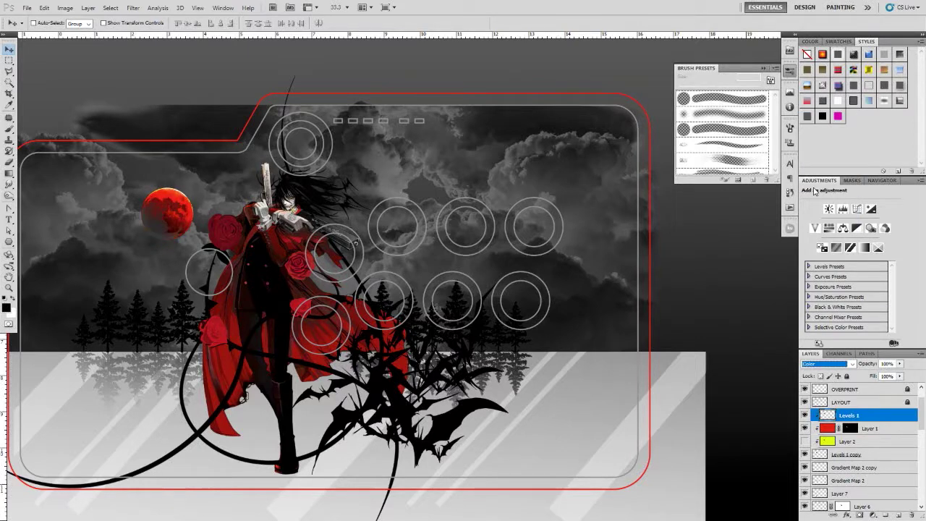
- Move the rose layer above Layer 7, duplicate it and place the rose on the stem beside Alucard's foot
click(809, 455)
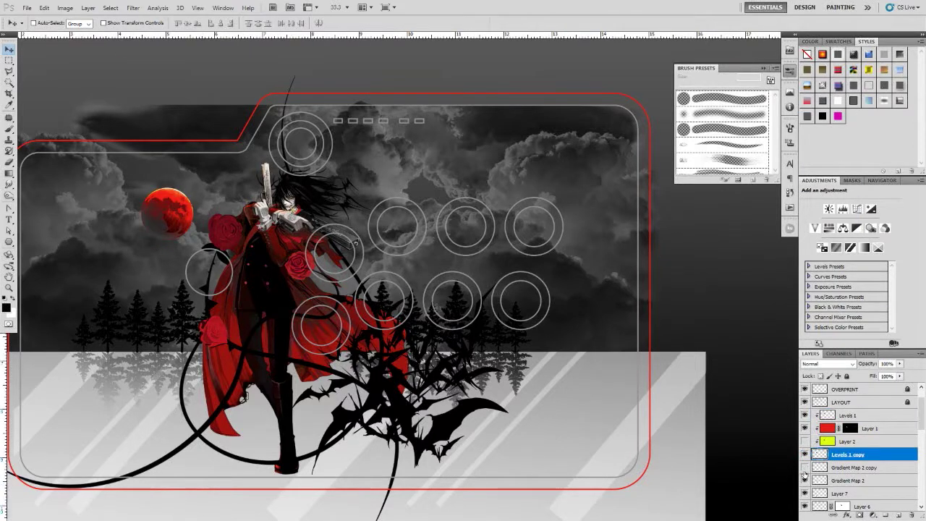
click(809, 493)
scroll(807, 494, down, 5)
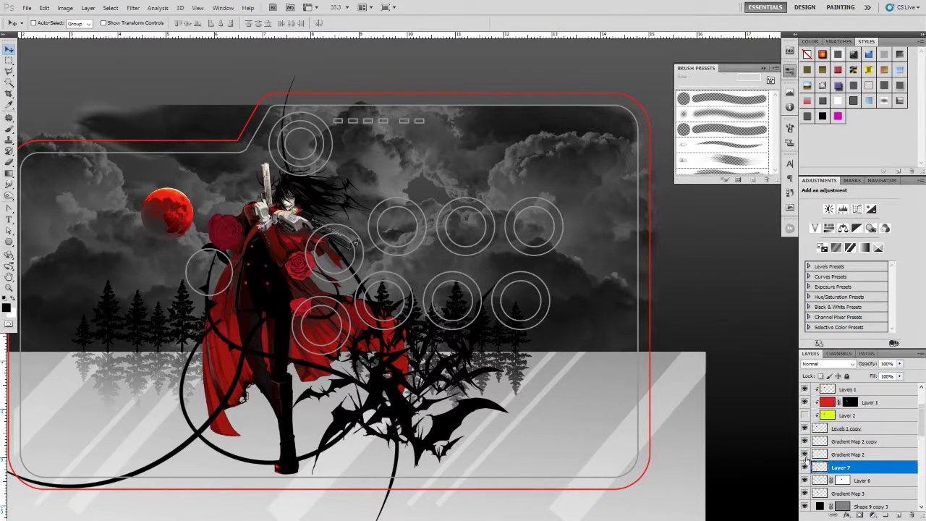
scroll(807, 494, down, 4)
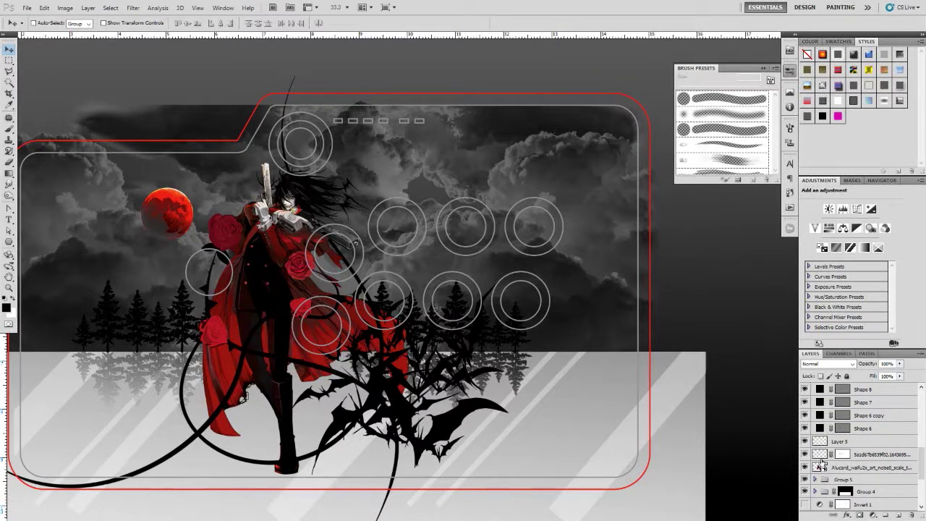
drag(821, 463, 832, 399)
key(ctrl+t)
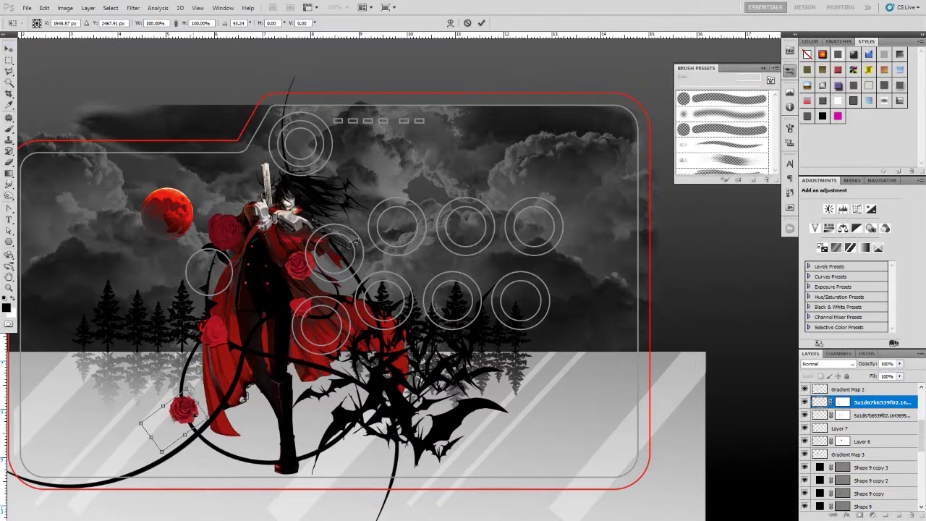
drag(204, 410, 254, 452)
key(Return)
- Rename the rose layers Flower 1, Flower 2, Flower 2 1, Flower 3 and Flower 3 1, and place a Flower 1 copy over the coat tail
text(Flower 2 1)
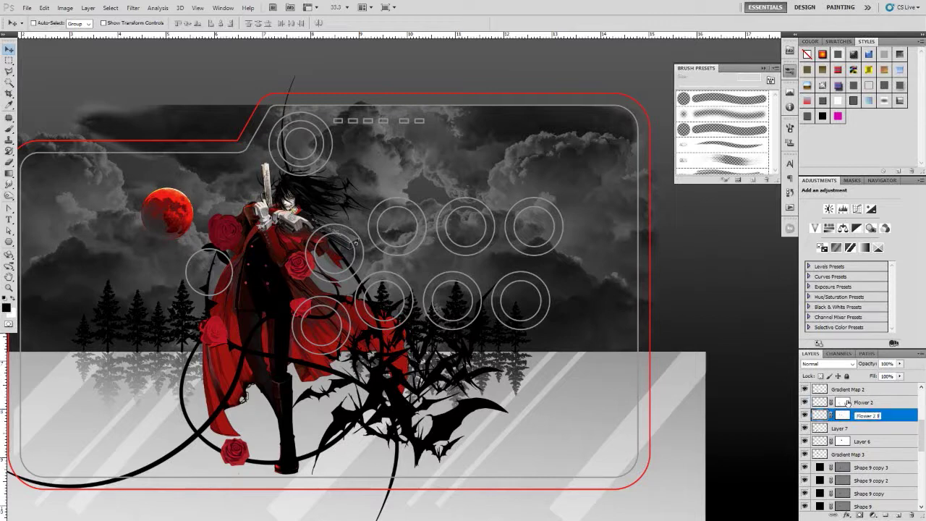
key(Return)
scroll(810, 411, up, 1)
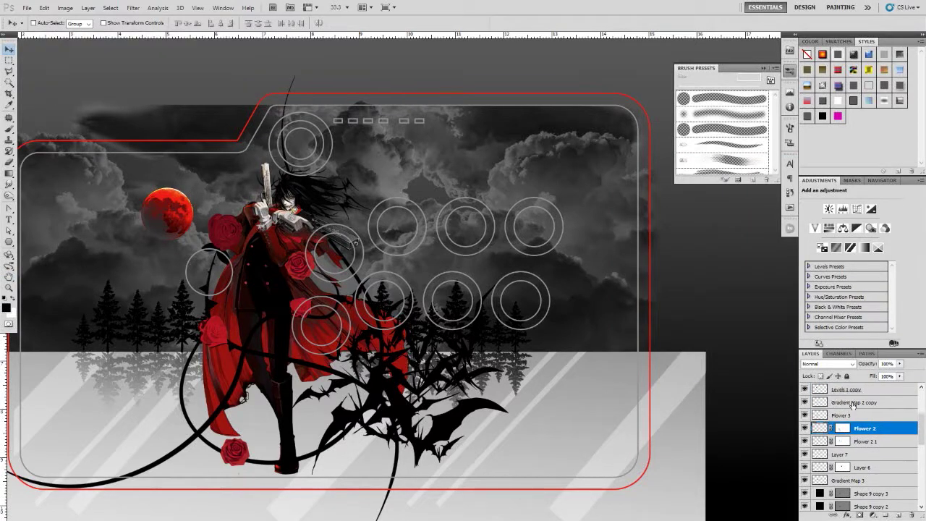
key(alt+bracketright)
key(alt+bracketright)
scroll(861, 441, down, 1)
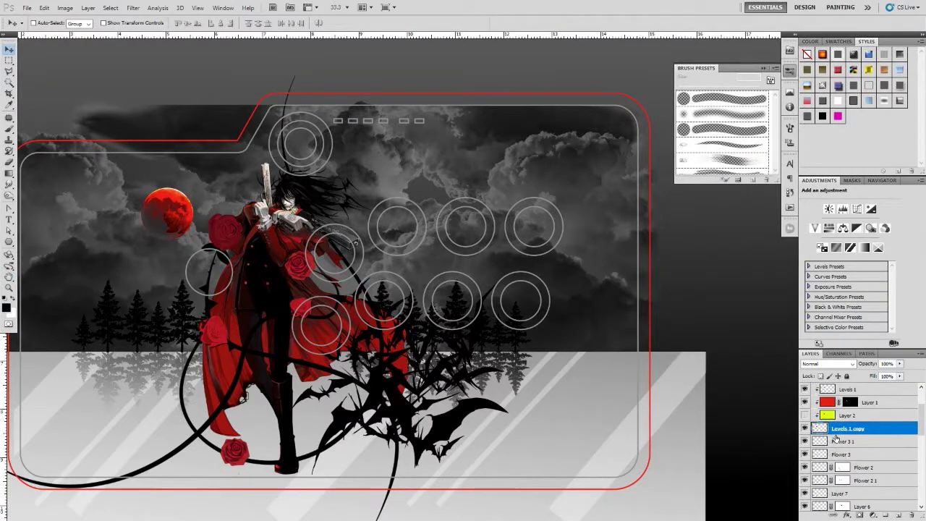
double_click(831, 472)
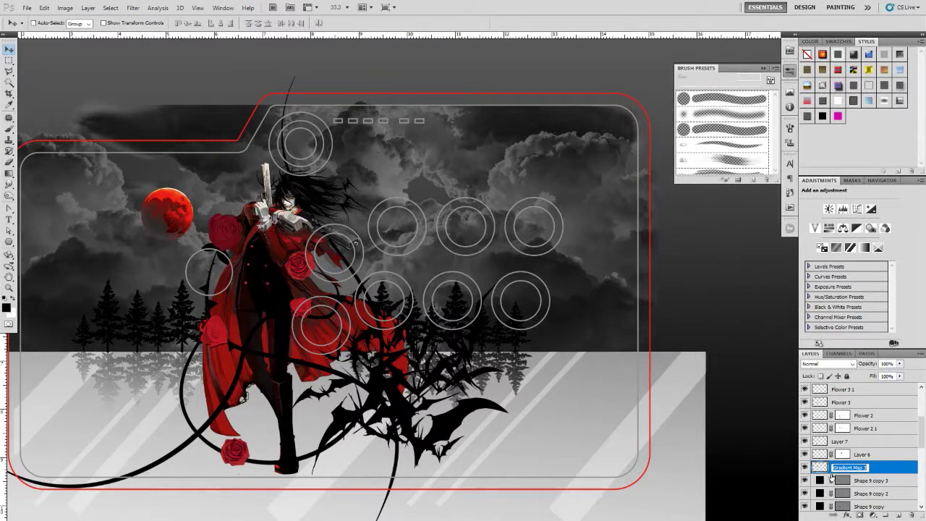
drag(224, 338, 387, 368)
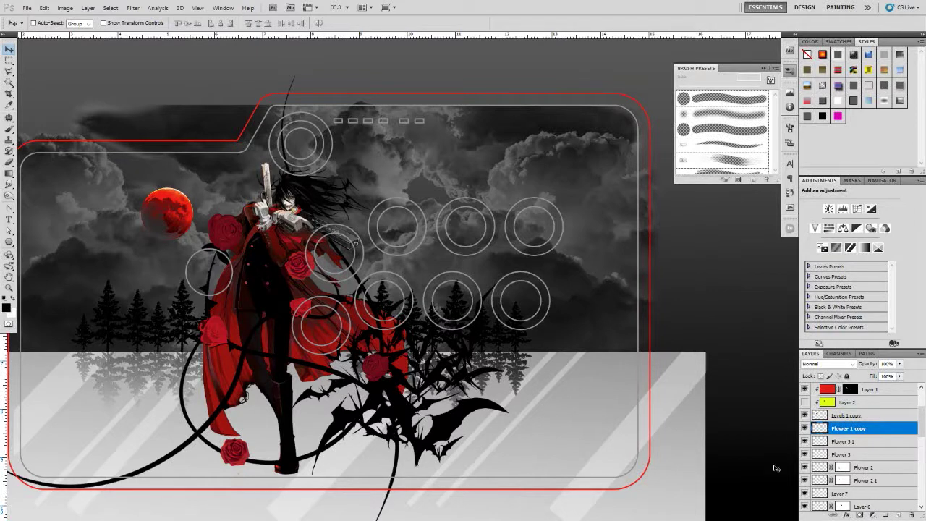
- Reopen AlucardMayFlashF500.psd and darken the artwork with a Levels adjustment layer using a midtone value of 0.58
key(super)
key(Escape)
key(super)
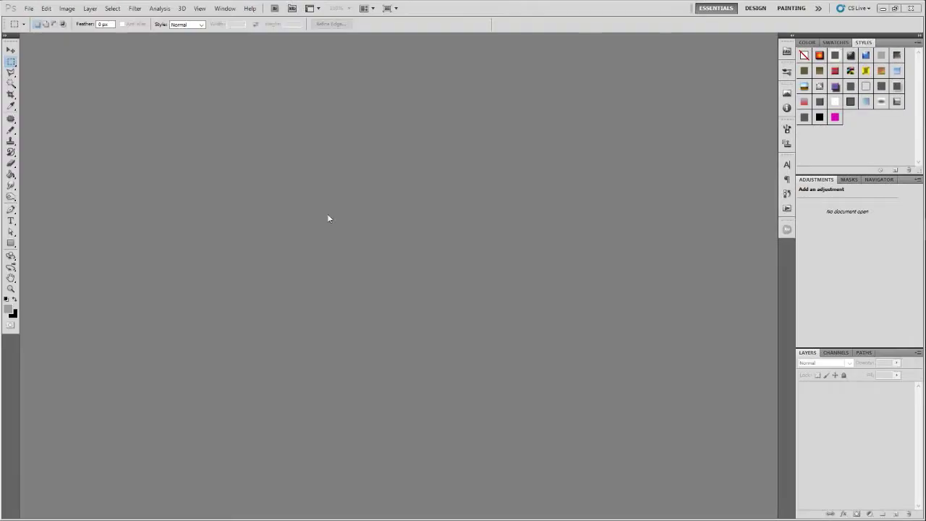
click(28, 8)
click(227, 97)
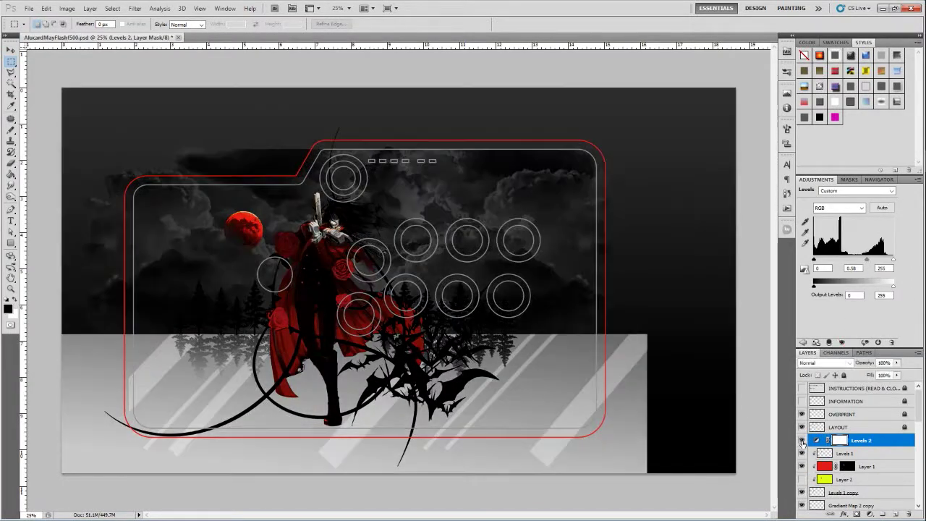
- Paint over Alucard on the Levels 2 mask with a soft black brush at 20% opacity to lighten the darkening there
key(b)
right_click(347, 267)
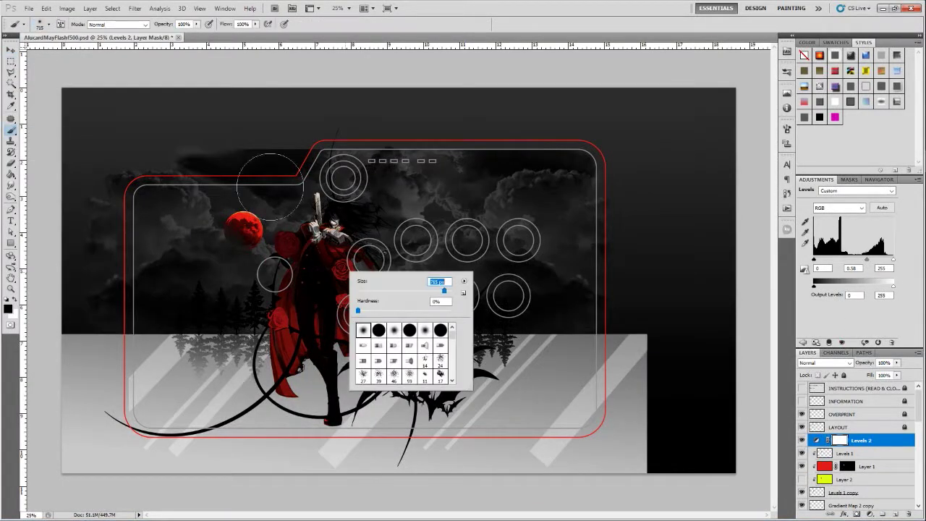
key(Return)
key(2)
drag(323, 276, 259, 301)
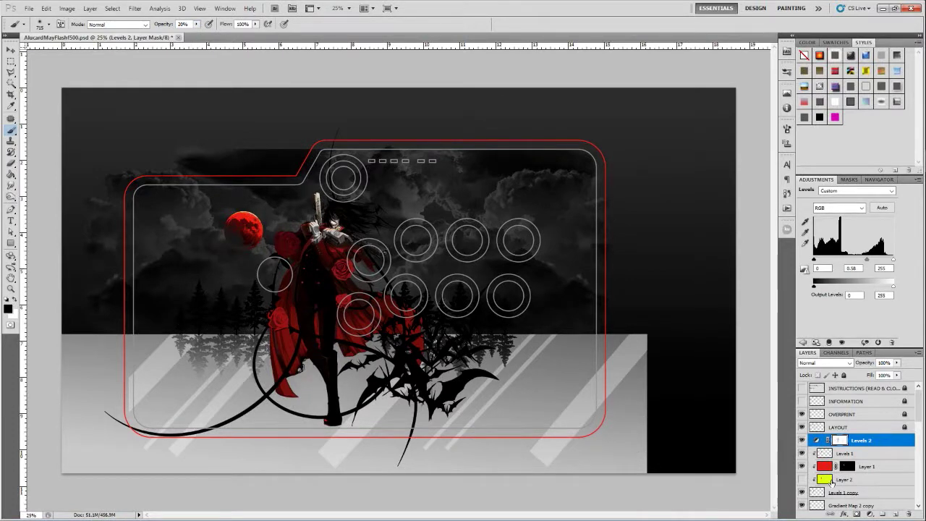
- Select the moon and its clipped layers together and move them left, farther from Alucard
click(845, 452)
shift+click(844, 492)
key(v)
drag(429, 313, 388, 313)
click(845, 491)
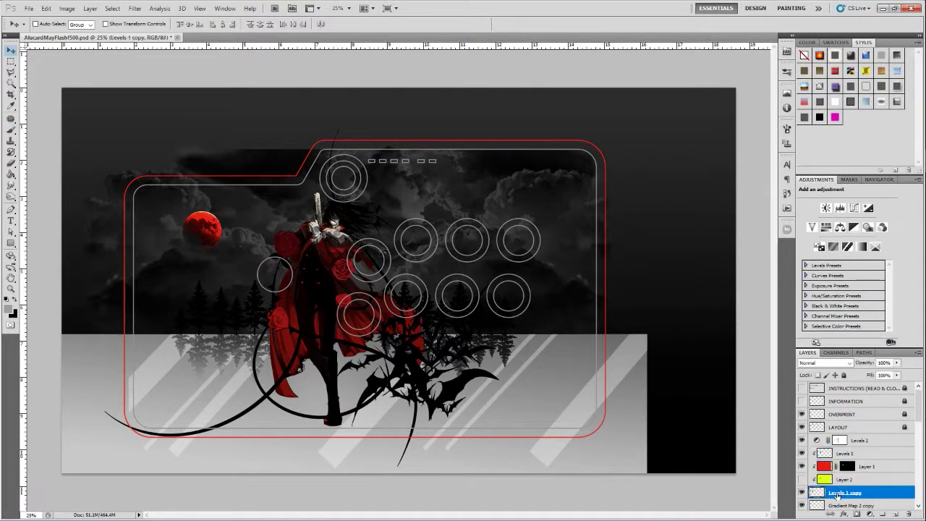
- Group the stem and thorn shape layers, and merge two duplicated Shape 6 leaves into one leaf-pair layer
scroll(801, 454, down, 3)
scroll(801, 471, down, 2)
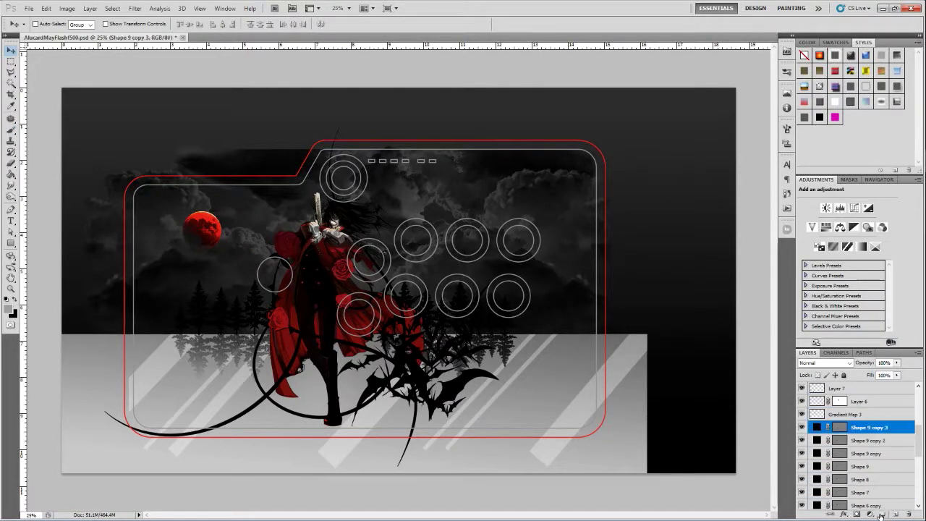
click(875, 464)
shift+click(867, 477)
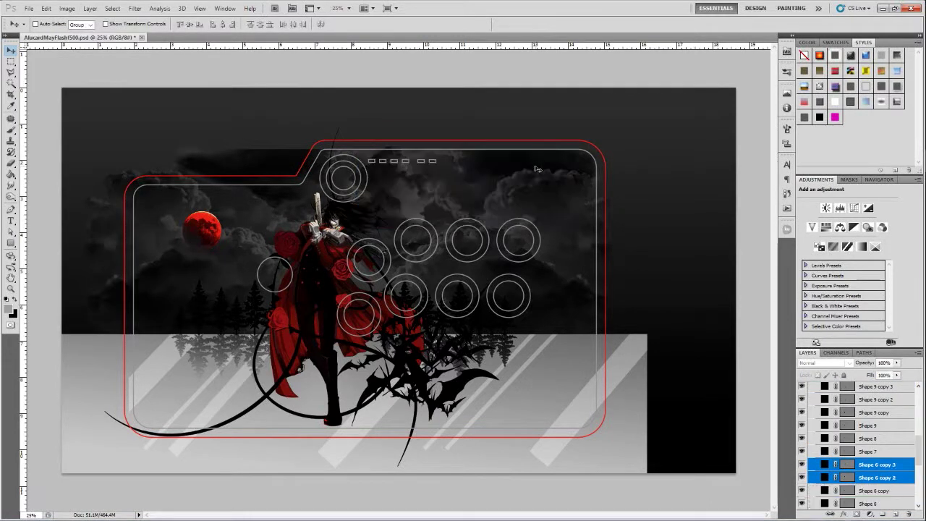
key(ctrl+alt+e)
key(ctrl+t)
key(ctrl+plus)
key(Return)
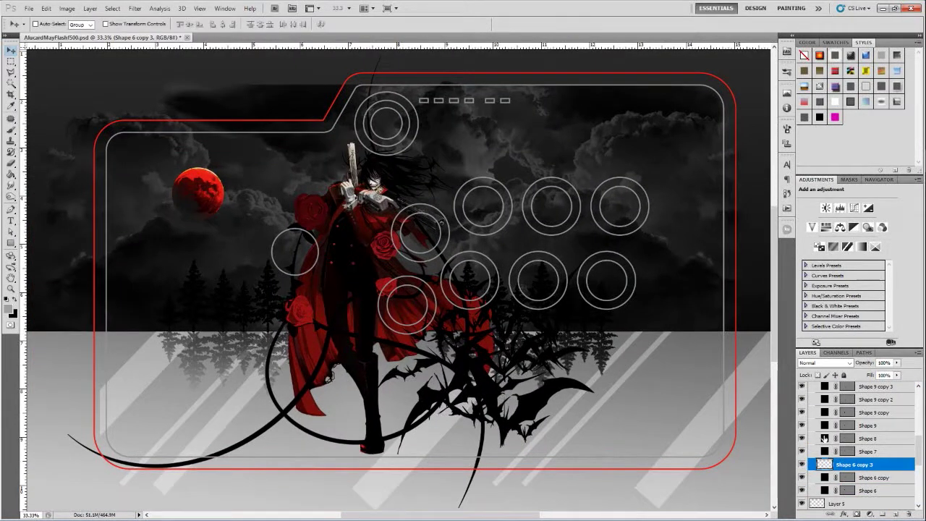
- Duplicate the leaf pair beside the coat's roses, scaling one copy to about 81% and rotating it about -77°
key(ctrl+alt+t)
drag(292, 335, 400, 304)
key(ctrl+plus)
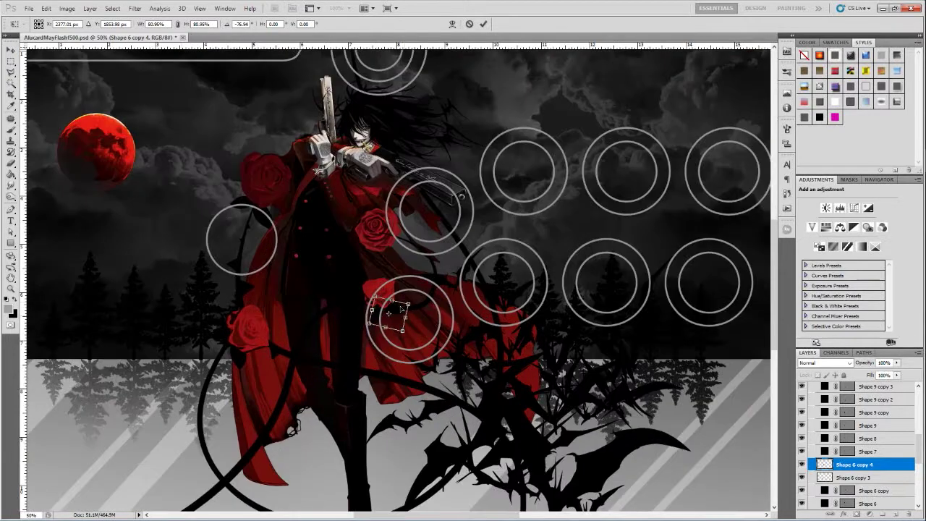
key(Return)
key(ctrl+j)
scroll(402, 343, down, 2)
drag(402, 343, 346, 348)
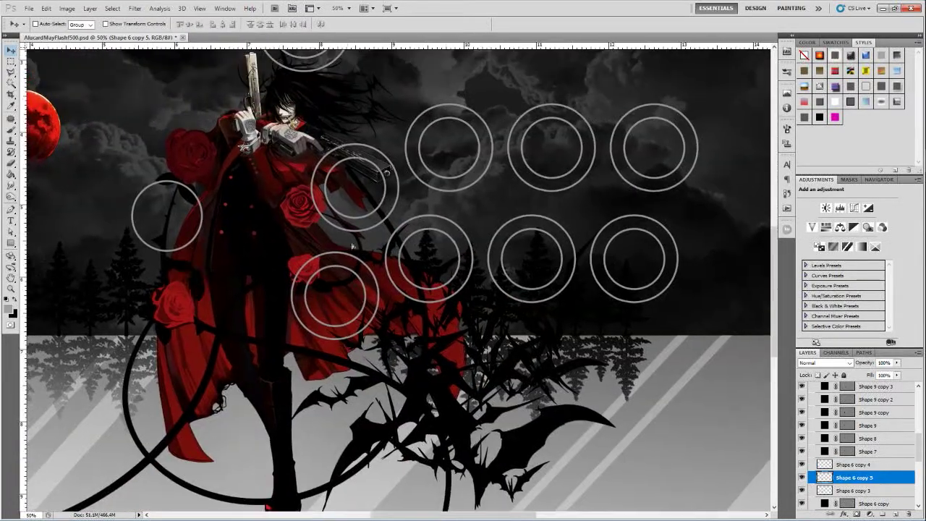
- Bring the rose layer hidden behind Alucard up the layer stack, directly above Layer 7
scroll(802, 481, down, 2)
scroll(802, 481, down, 2)
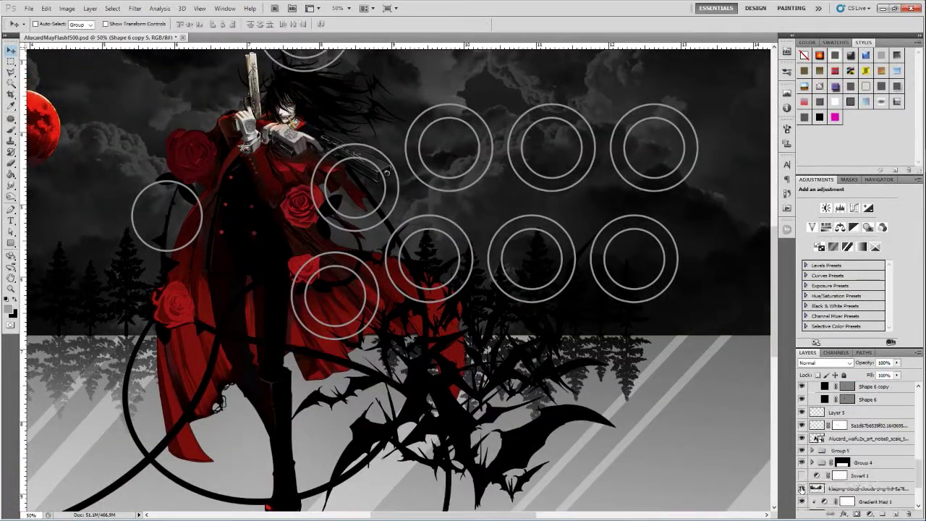
scroll(800, 448, up, 2)
click(810, 475)
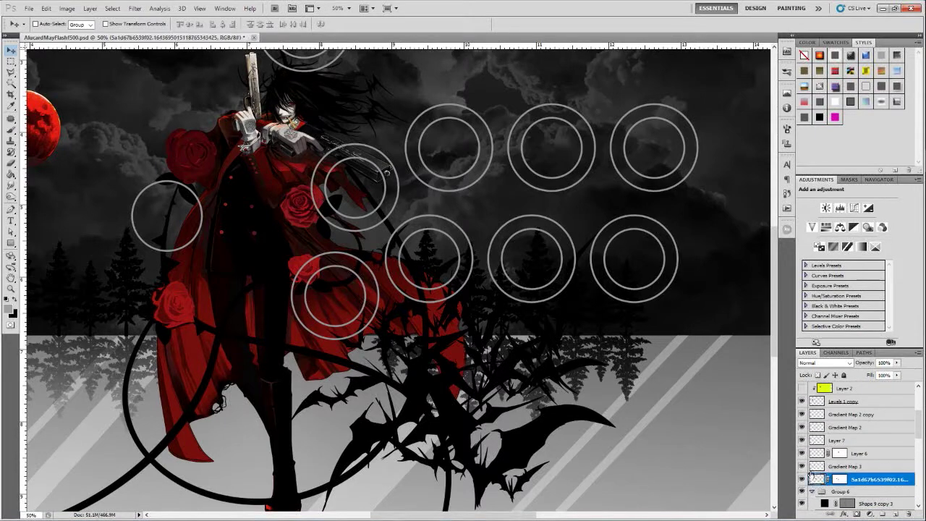
drag(801, 456, 819, 434)
- Duplicate the rose and position it over the end of the coat, at the top of the bat cluster
key(ctrl+j)
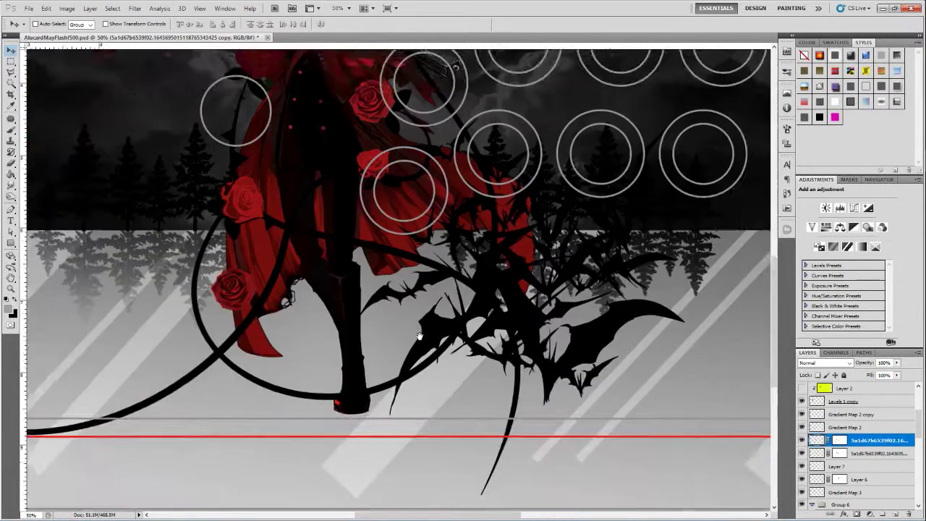
key(ctrl+t)
drag(478, 380, 487, 352)
key(Return)
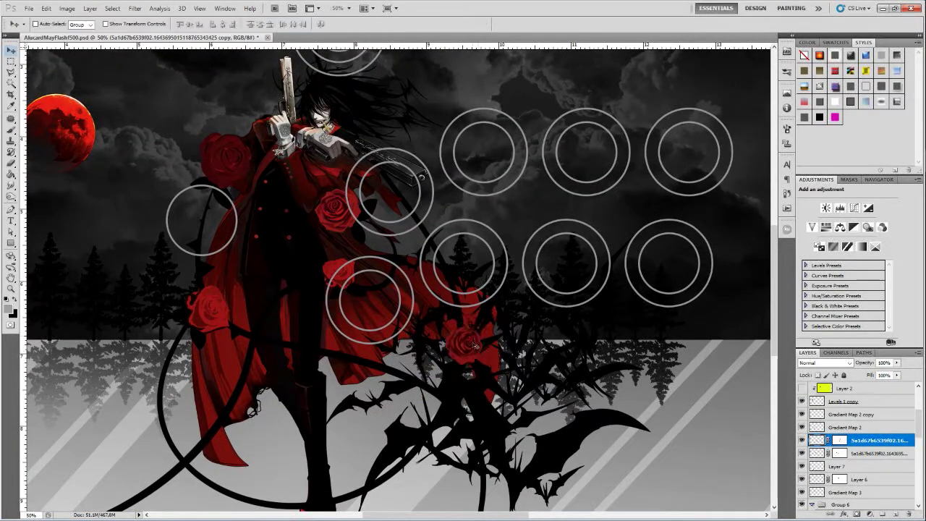
- Duplicate the dark Gradient Map 3 rose, shrink it near Alucard's foot and place its layer above Gradient Map 2 copy
click(820, 494)
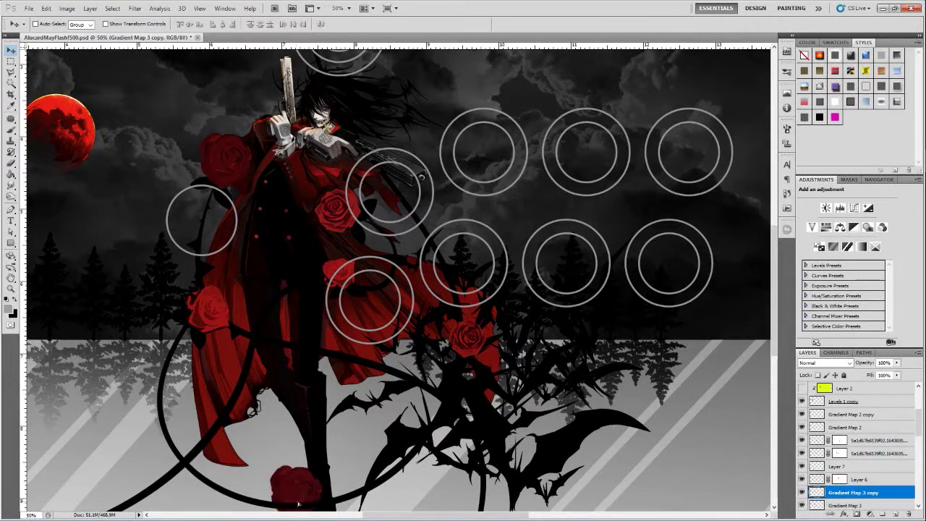
key(ctrl+j)
key(ctrl+t)
drag(438, 405, 261, 485)
key(Return)
click(773, 508)
drag(854, 492, 854, 408)
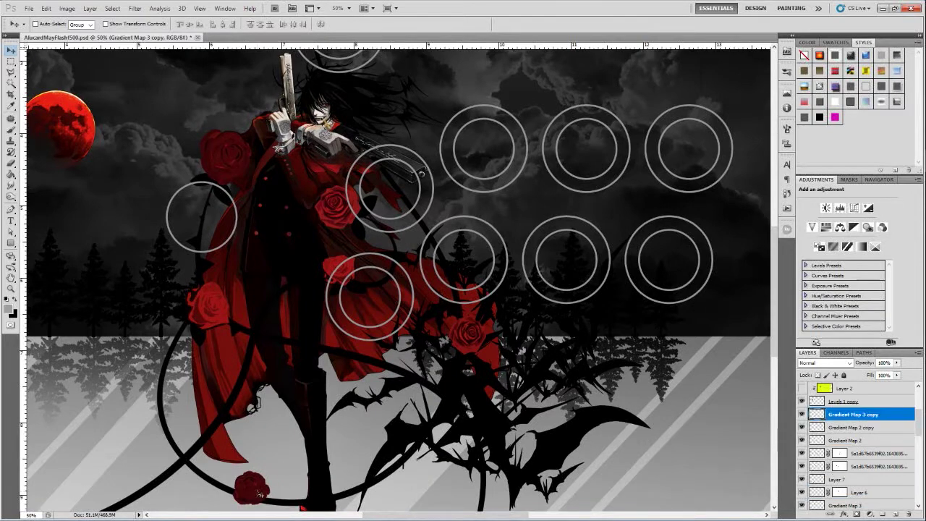
- Move the small dark rose onto the coat's lower tail beside the looping stem and put a leaf-pair copy behind it
scroll(397, 289, down, 1)
drag(256, 436, 223, 373)
ctrl+click(221, 373)
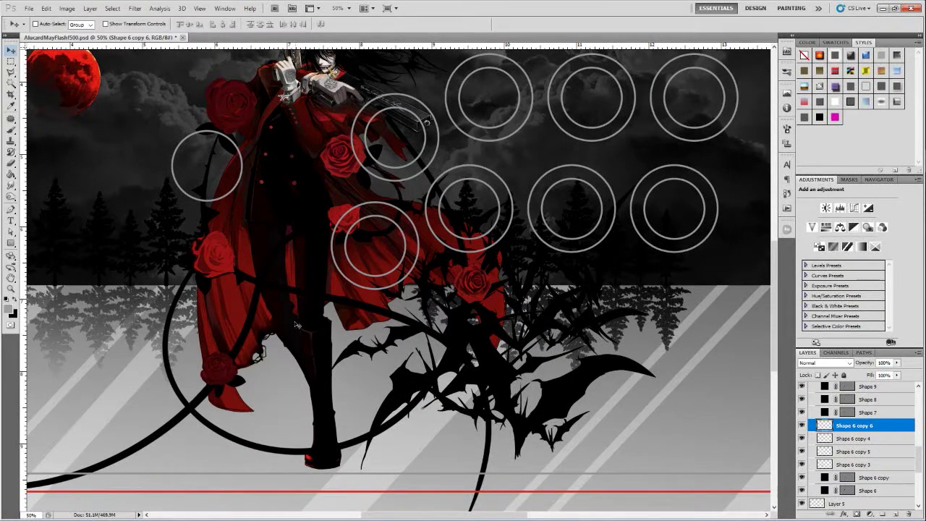
- Duplicate the Shape 7 thorn four times and distribute the copies along the looping stem
ctrl+click(411, 420)
key(ctrl+j)
key(ctrl+j)
key(ctrl+j)
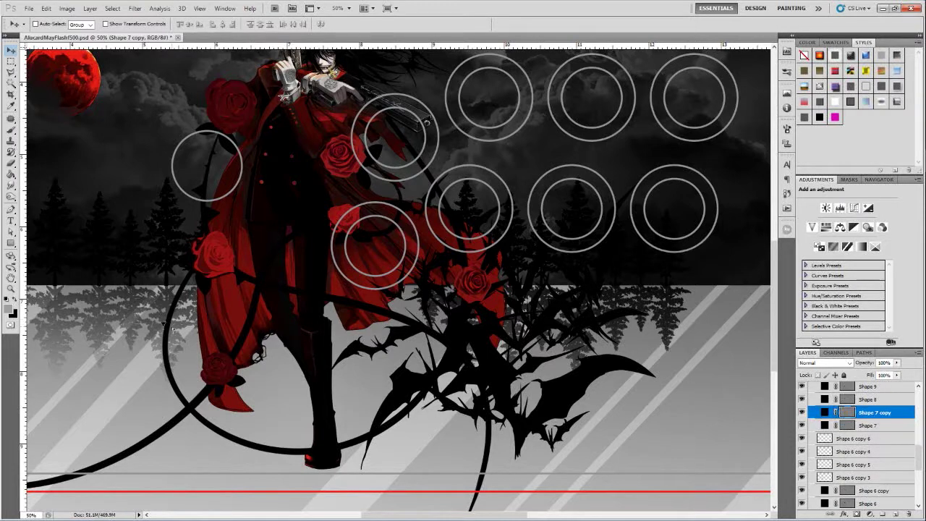
key(ctrl+j)
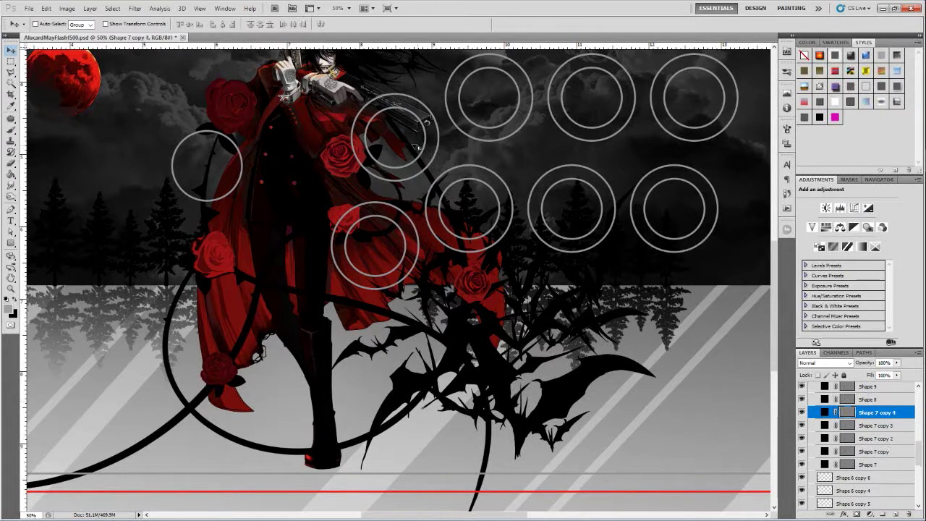
- Duplicate the Shape 8 thorn up to Shape 8 copy 11 and spread the copies along the stems
click(808, 400)
key(ctrl+j)
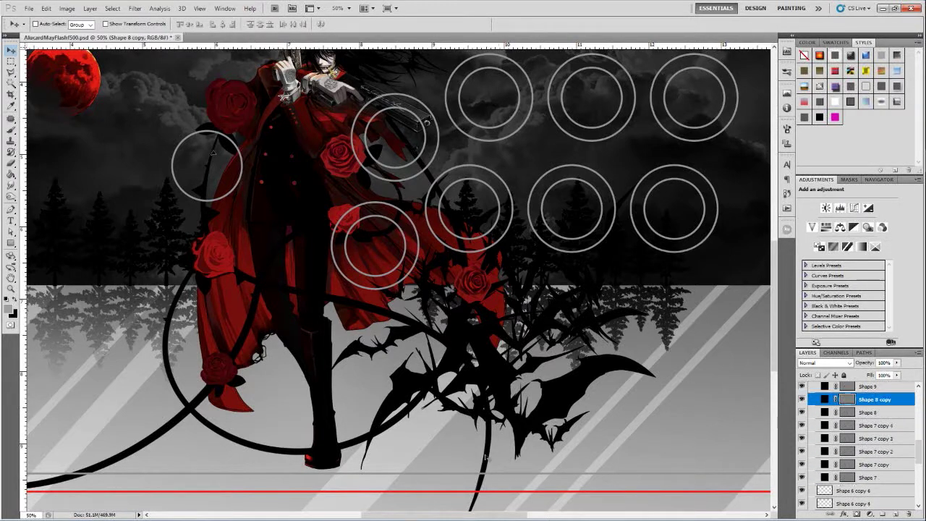
key(ctrl+j)
key(ctrl+j)
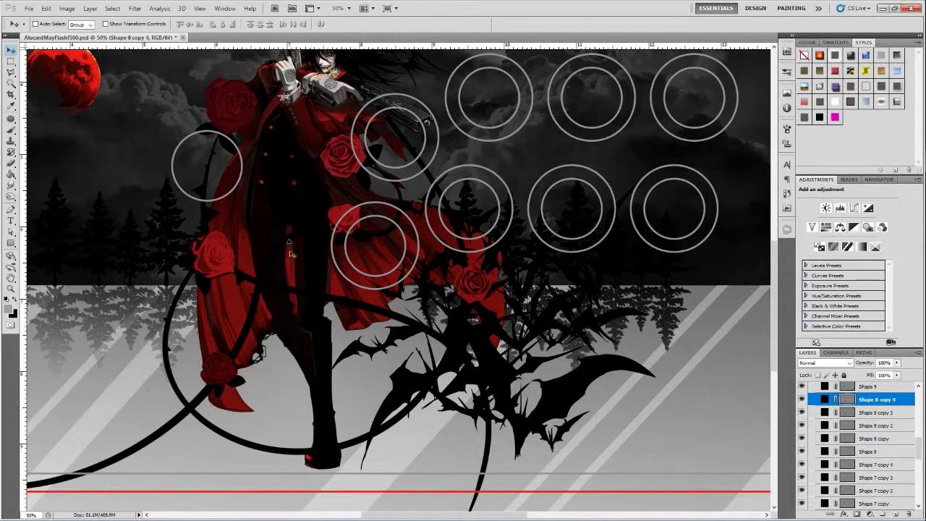
key(ctrl+j)
key(ctrl+j)
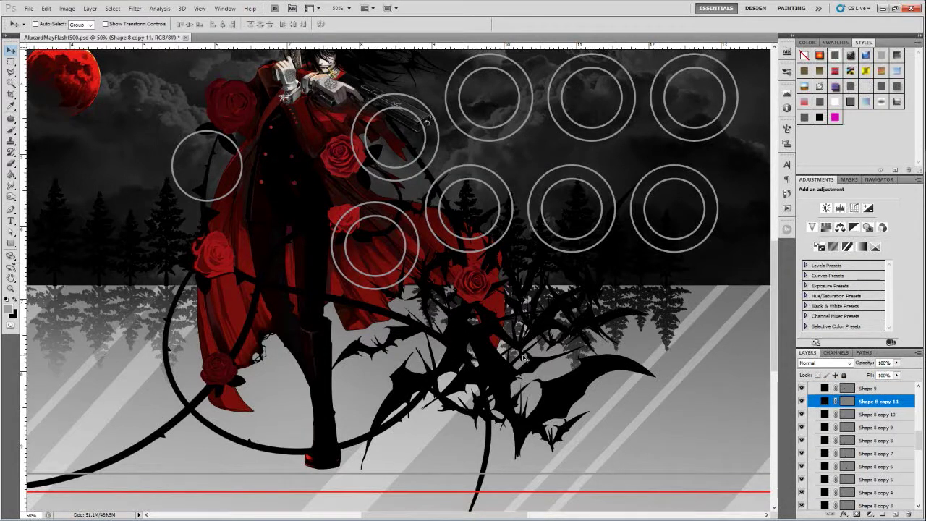
- Check the Shape 9 thorns on the whole artwork by toggling their visibility, and hide the panel layout guides
scroll(853, 434, up, 2)
drag(800, 440, 801, 414)
key(ctrl+minus)
scroll(842, 440, up, 3)
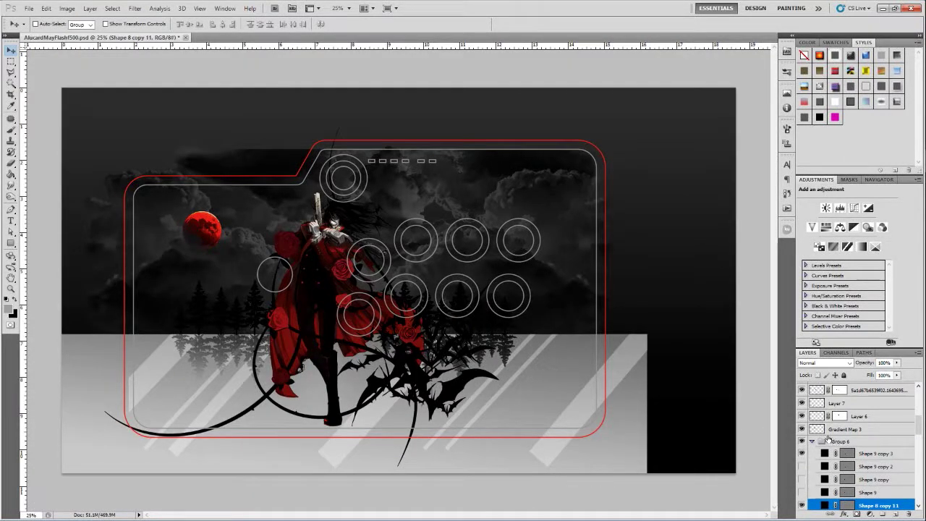
key(m)
key(F2)
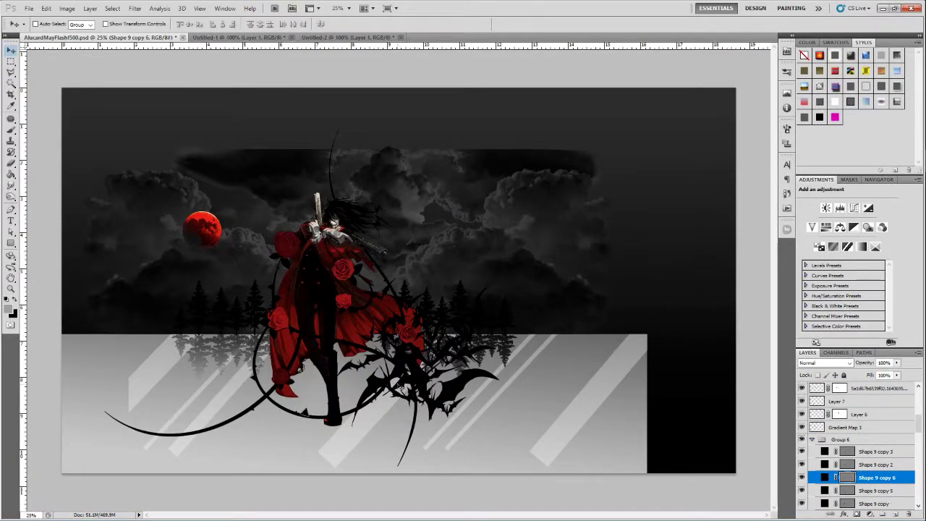
- Duplicate the Shape 9 thorn up to Shape 9 copy 11, placing larger thorns along the stem loop around Alucard
click(825, 465)
key(ctrl+j)
key(Return)
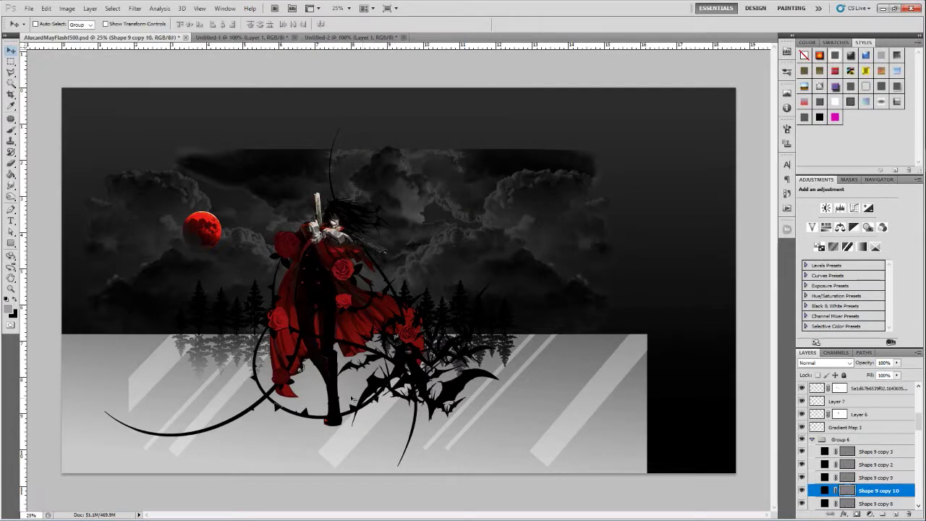
drag(826, 457, 832, 447)
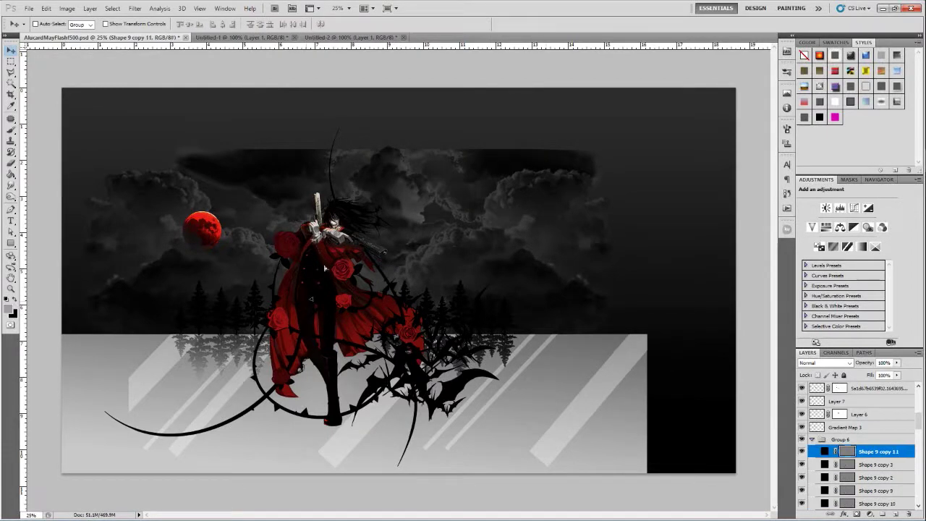
- Collect the rose, stem and thorn layers into one group above Alucard and add a layer mask to it
click(859, 441)
click(811, 439)
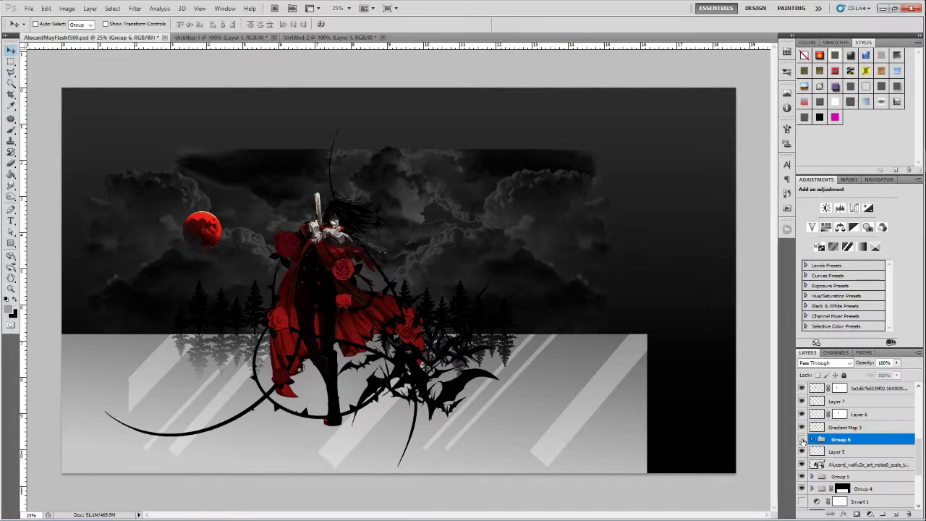
click(801, 415)
click(801, 416)
scroll(803, 414, up, 1)
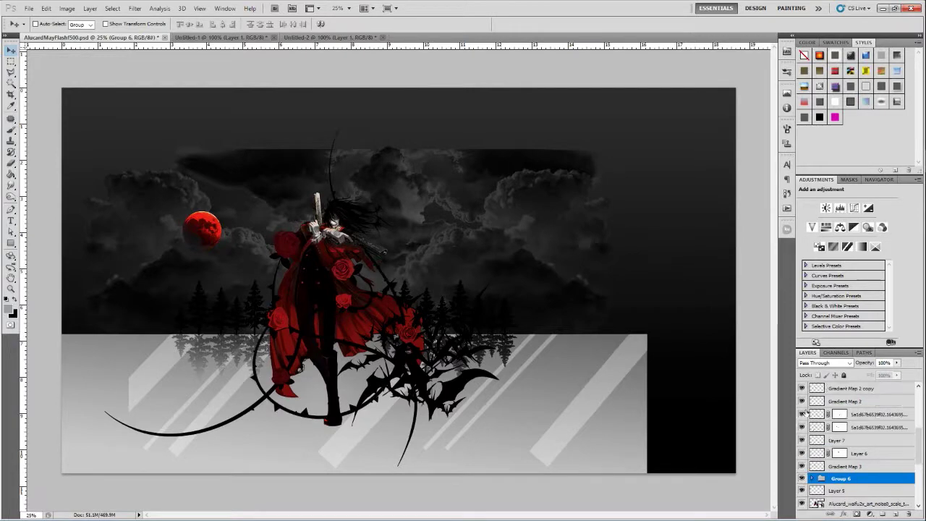
click(801, 415)
click(802, 414)
scroll(801, 405, down, 3)
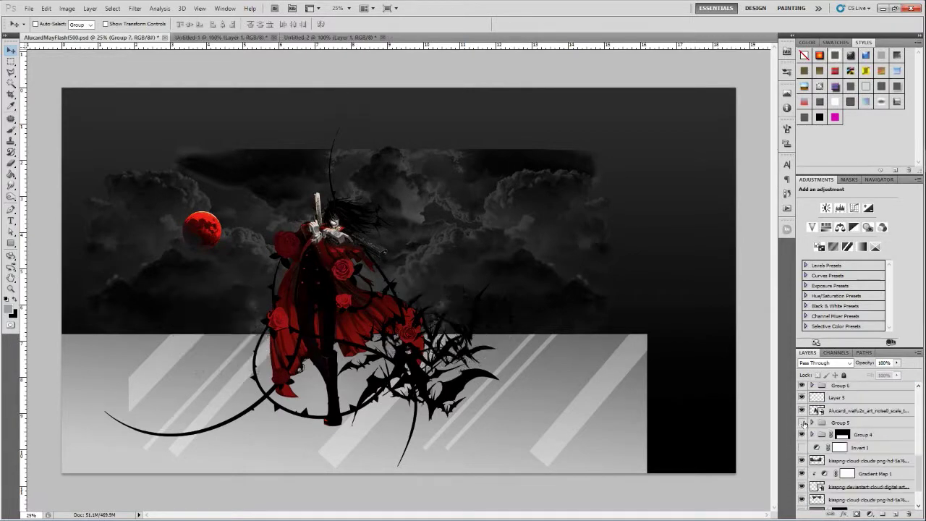
scroll(832, 434, up, 2)
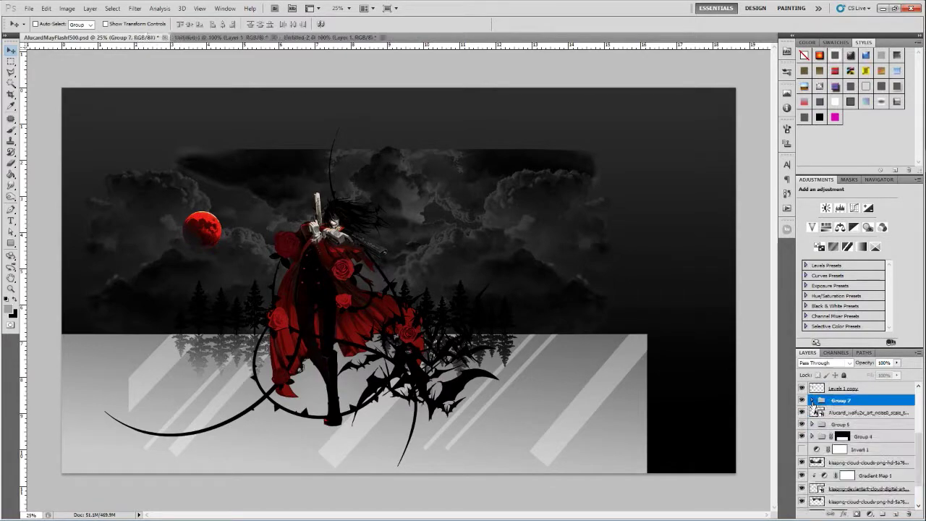
scroll(311, 297, up, 3)
- Start a Pen path along the outer edge of Alucard's bent leg, where it meets the red coat
key(p)
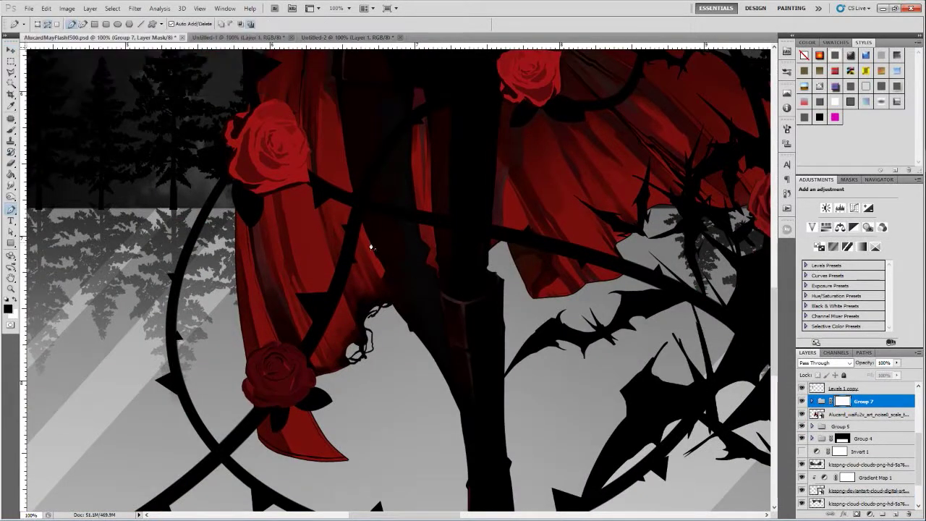
scroll(366, 244, up, 2)
click(368, 410)
click(351, 361)
click(337, 279)
drag(368, 277, 375, 421)
click(322, 249)
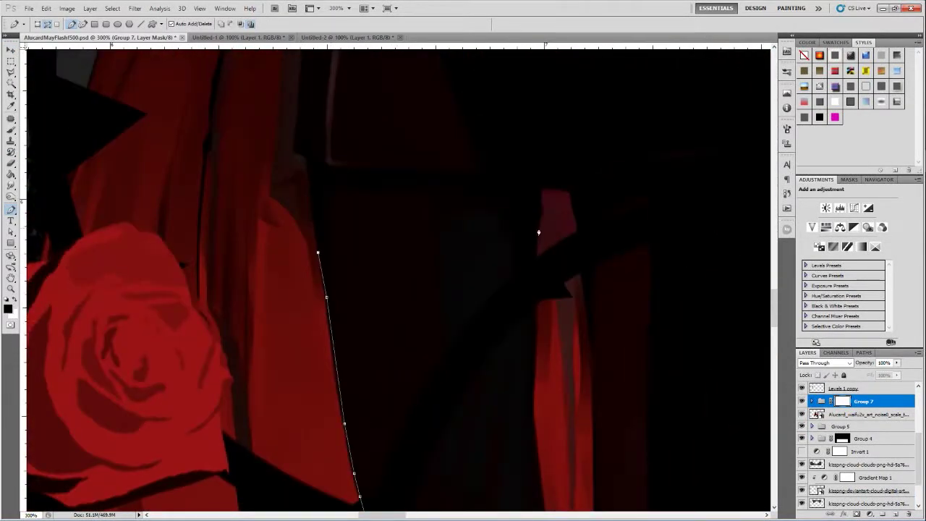
- Continue the path down the inner edge of the bent leg, around the torn tip of the red cloth between the legs
click(538, 227)
click(535, 285)
click(533, 376)
drag(532, 391, 466, 174)
click(472, 199)
click(478, 262)
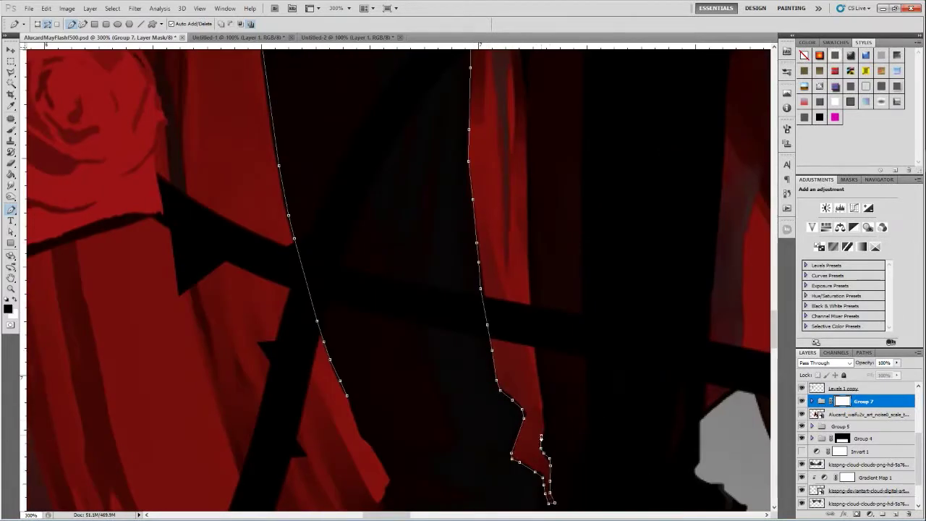
- Trace the opposite edge of the red cloth back up between the legs and across the dark waist area
click(532, 293)
drag(630, 476, 576, 241)
drag(477, 109, 455, 427)
click(448, 197)
click(437, 133)
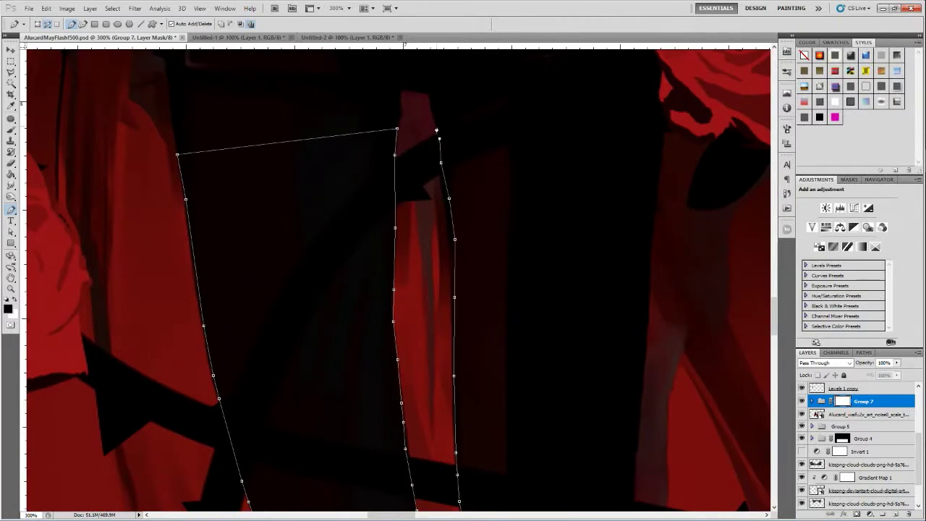
drag(428, 51, 395, 264)
click(396, 264)
click(389, 193)
click(458, 157)
click(636, 154)
- Hide the rose group and trace the outer edge of the straight leg from the coat flap down its thigh
click(802, 400)
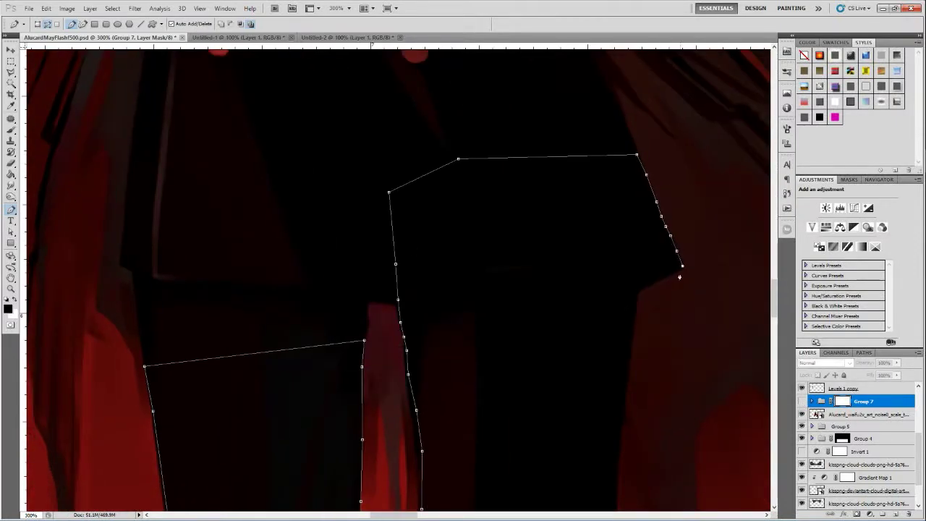
drag(634, 318, 585, 73)
click(574, 157)
click(568, 209)
click(553, 418)
click(551, 439)
click(549, 471)
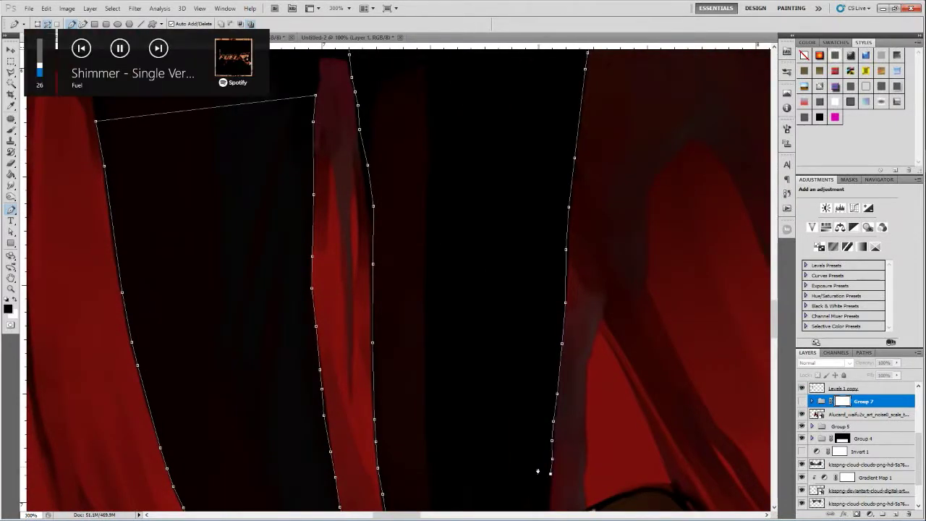
- Carry the path down to the knee and around below both knees to close it at the bent leg
drag(595, 411, 529, 177)
click(483, 267)
click(479, 300)
click(465, 413)
click(382, 444)
click(207, 426)
click(172, 395)
click(164, 374)
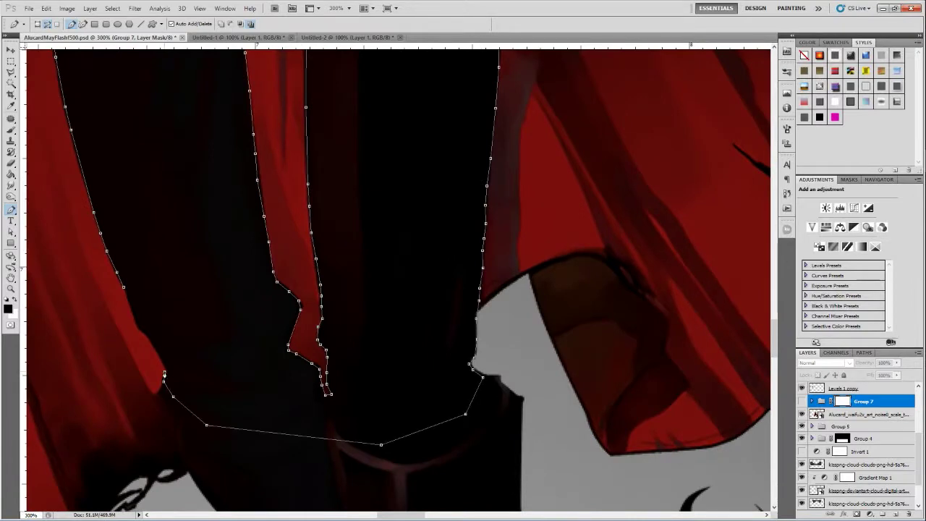
- Turn the leg path into a selection and mask the stems out over Alucard's legs
right_click(327, 348)
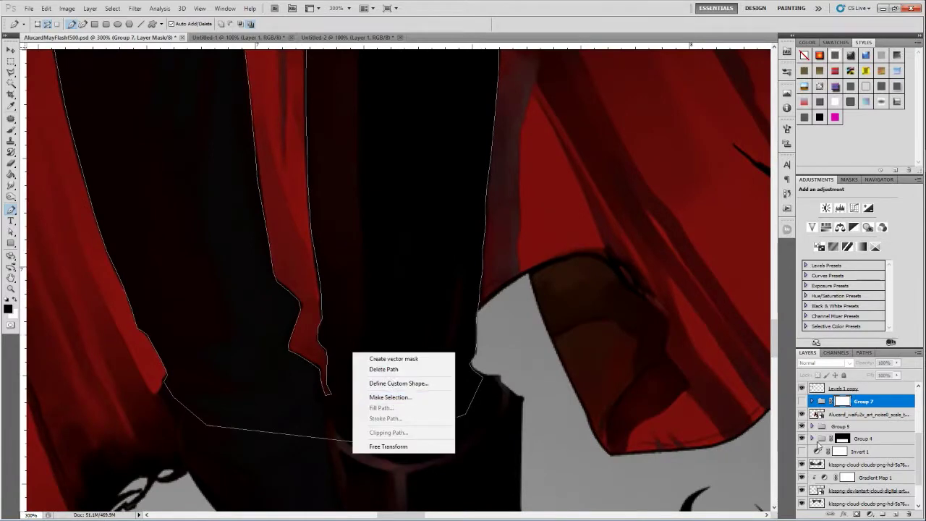
click(381, 394)
key(Return)
key(ctrl+0)
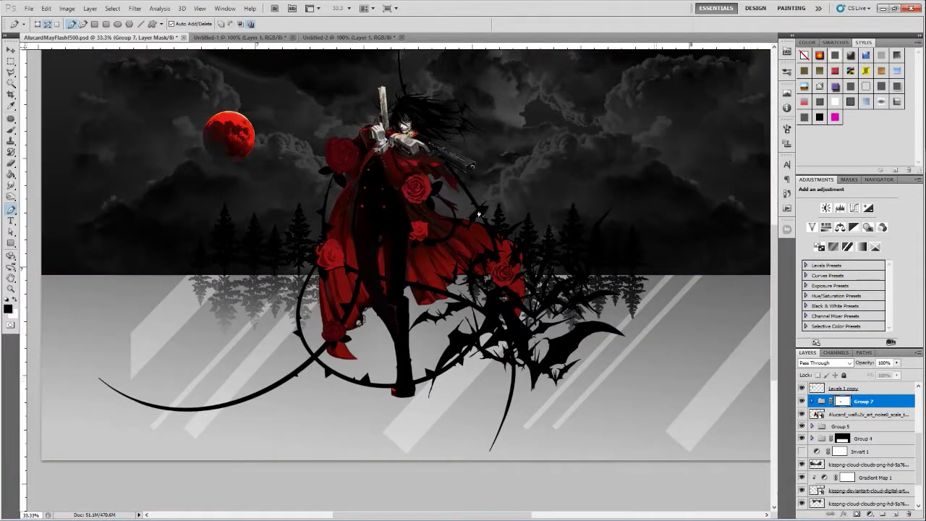
- Add a new layer inside the rose group and set up a black brush at 20% opacity for shading
key(ctrl+shift+alt+n)
key(b)
right_click(411, 221)
key(Return)
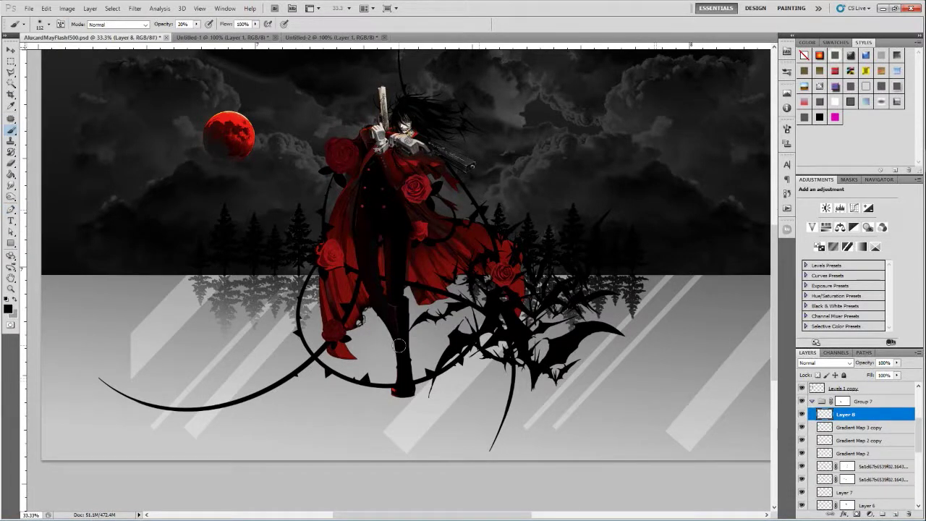
- Check the artwork against the panel layout guides, and hide the guides and the rose group
scroll(853, 419, up, 4)
click(801, 419)
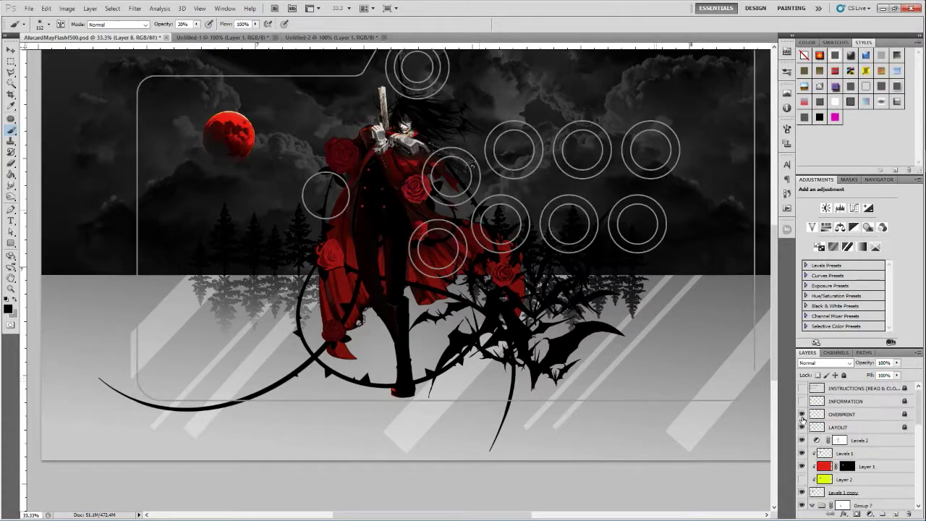
drag(801, 414, 802, 427)
scroll(853, 462, down, 3)
scroll(364, 231, up, 5)
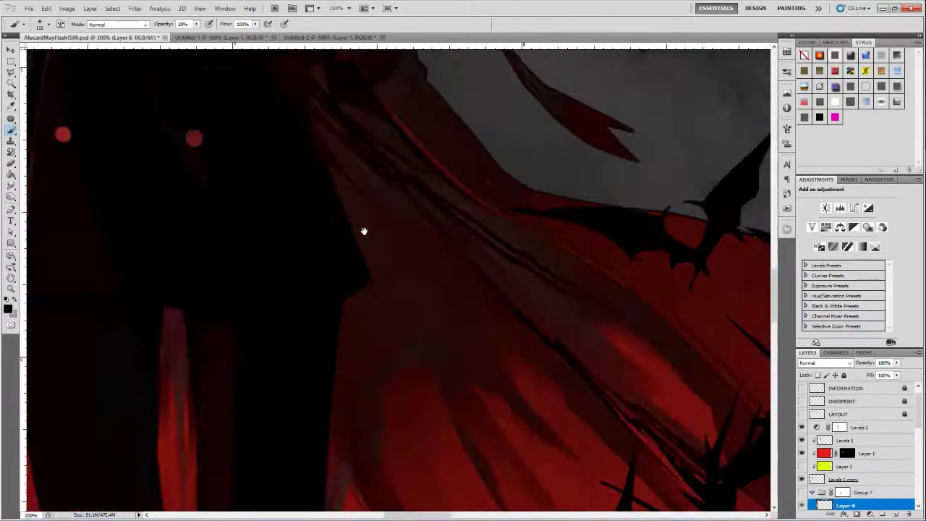
- Choose an outline-only stroke style for the Pen shape and trace the upper edge of the bat's wing below the coat hem
click(11, 209)
click(305, 24)
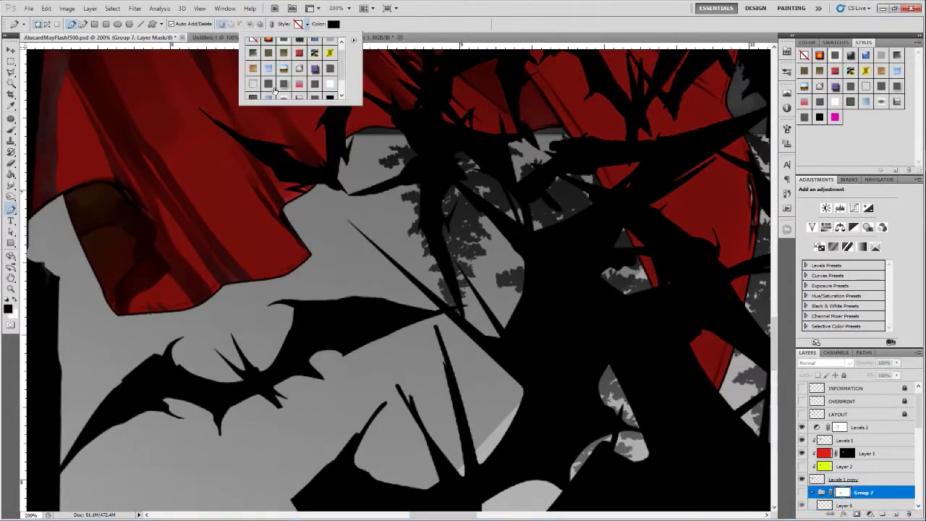
click(253, 45)
click(58, 469)
click(78, 439)
click(110, 396)
click(168, 345)
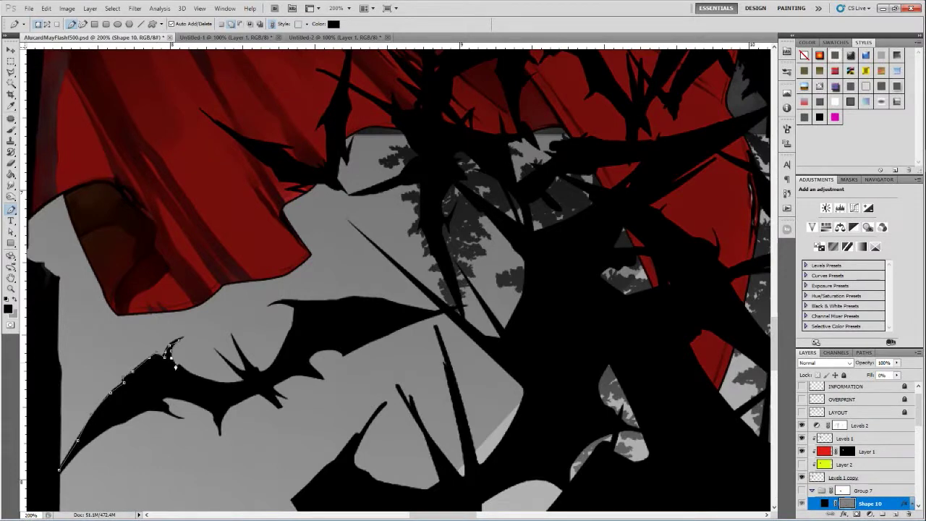
key(ctrl+plus)
click(323, 366)
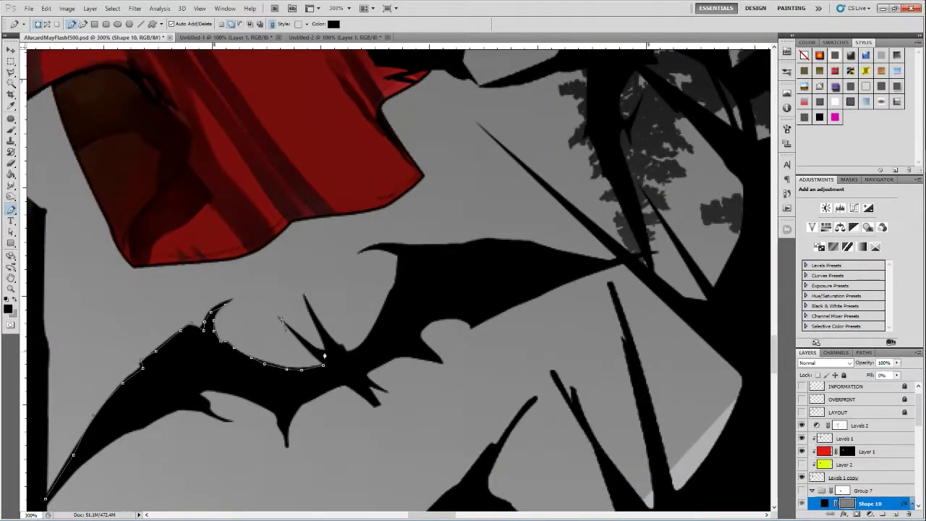
- Trace the bat's pointed ears and the upper edge of its second wing out to the tip
click(303, 297)
click(348, 351)
click(387, 297)
click(410, 245)
click(429, 245)
drag(464, 246, 347, 294)
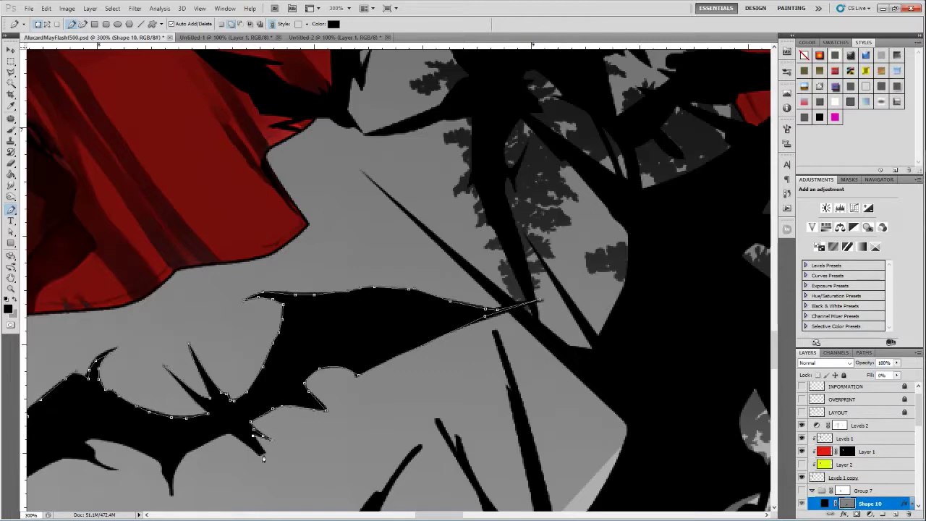
- Trace the bat's underside back to the starting wingtip and save the outline as a custom shape
drag(211, 442, 398, 291)
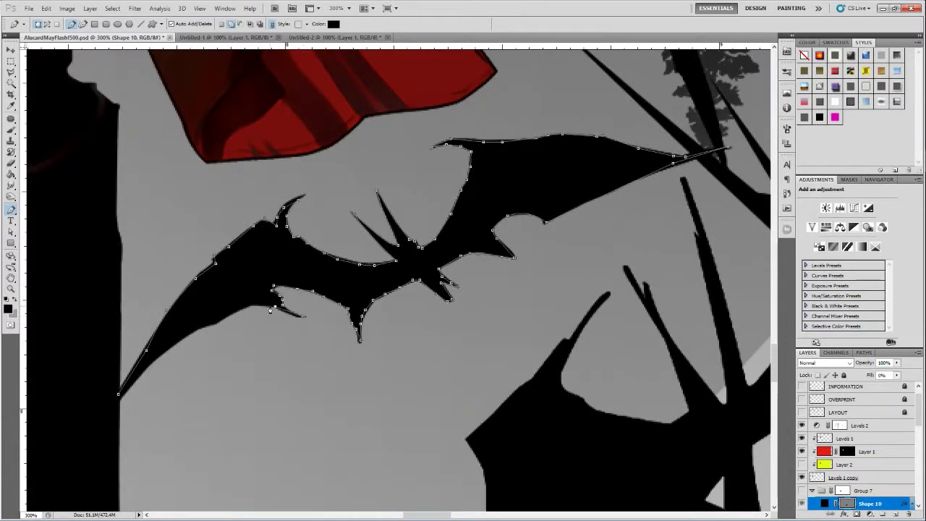
drag(270, 309, 344, 296)
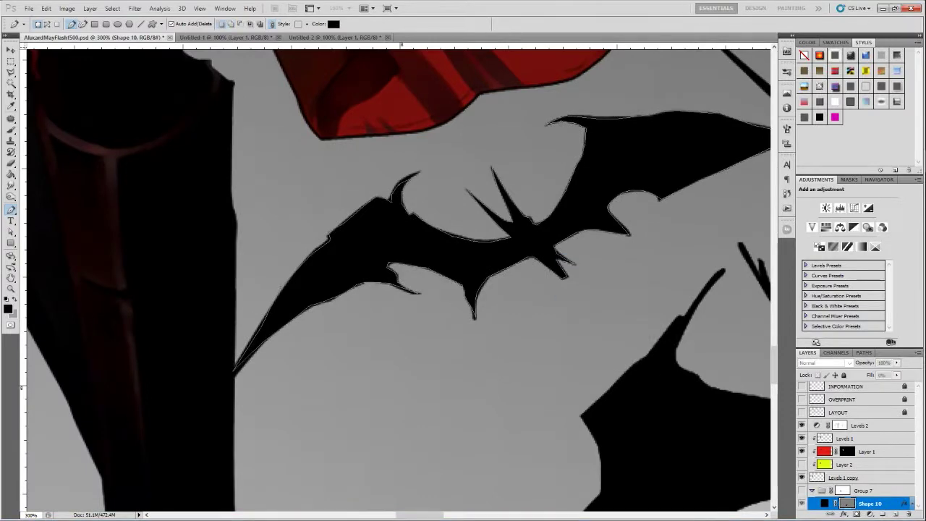
key(Return)
- Trace the jagged V-shaped bat at the coat hem as a new shape and save it as a custom shape
key(ctrl+1)
key(ctrl+plus)
key(ctrl+plus)
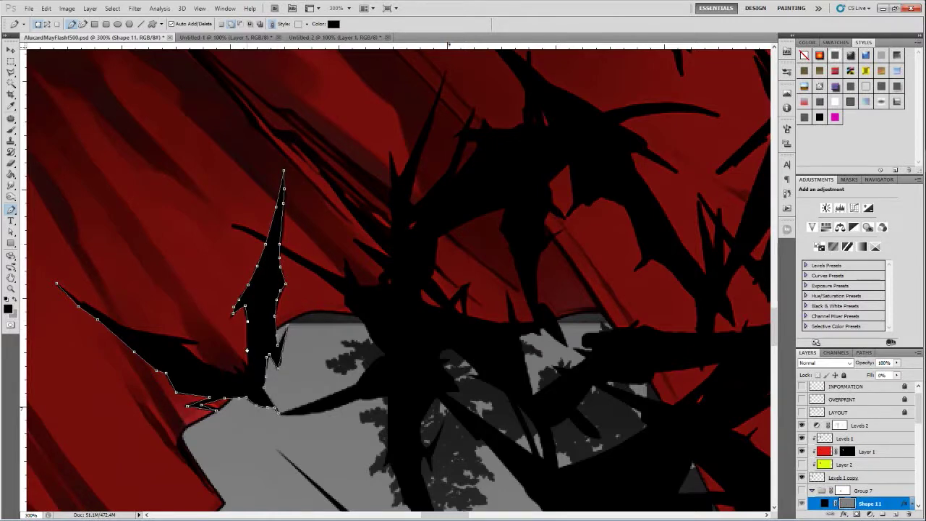
key(ctrl+plus)
key(ctrl+plus)
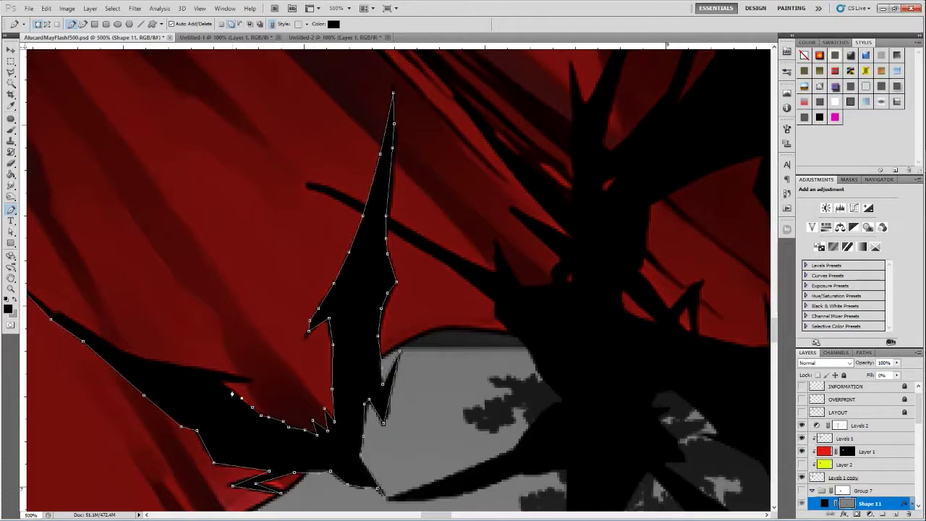
drag(232, 394, 320, 379)
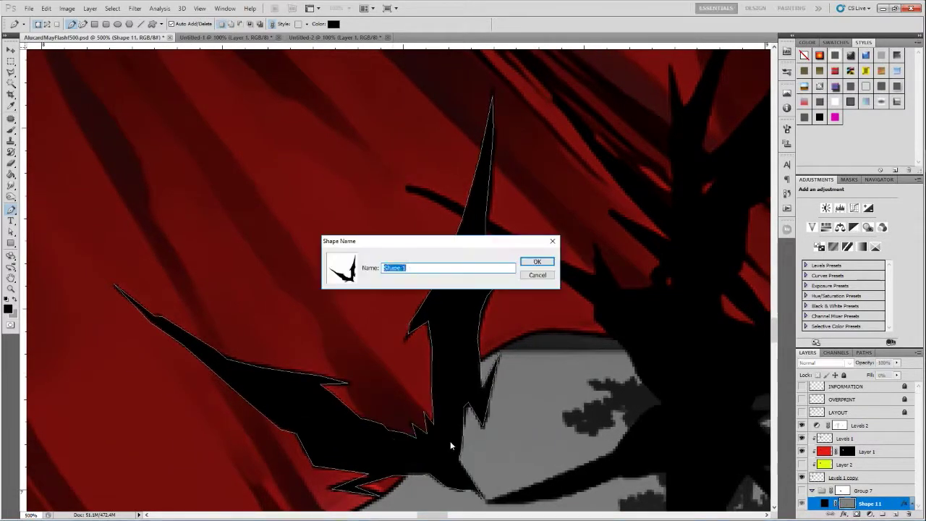
key(Return)
- Start a new shape along the lower wing edge of the bat flying over the coat's upper edge
scroll(450, 440, up, 3)
key(ctrl+minus)
scroll(562, 382, up, 5)
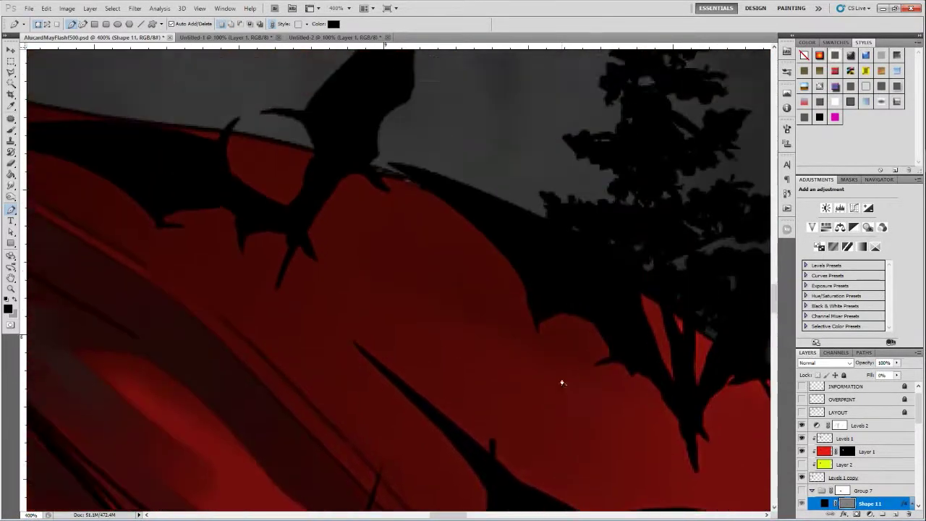
scroll(748, 364, left, 3)
scroll(165, 341, left, 3)
click(114, 304)
click(186, 310)
mouse_move(376, 396)
mouse_down()
mouse_move(400, 451)
mouse_move(386, 402)
mouse_up()
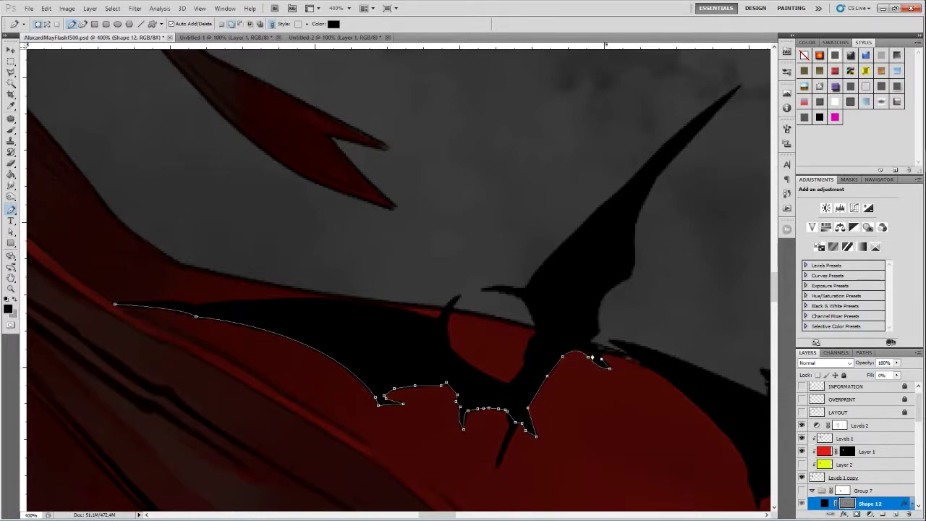
- Trace the bat's raised wing, head and remaining wing edge, closing the outline at the long wingtip
click(634, 268)
click(654, 179)
drag(656, 256, 620, 348)
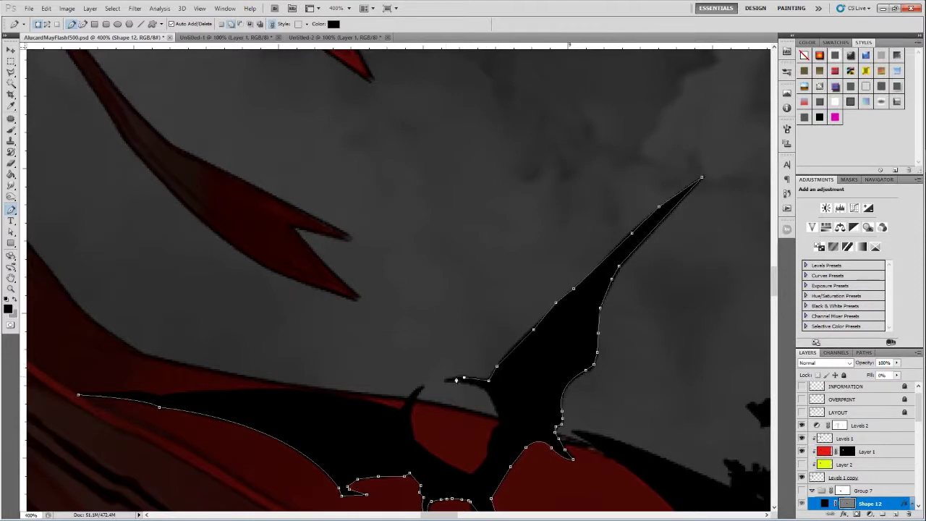
drag(487, 463, 472, 361)
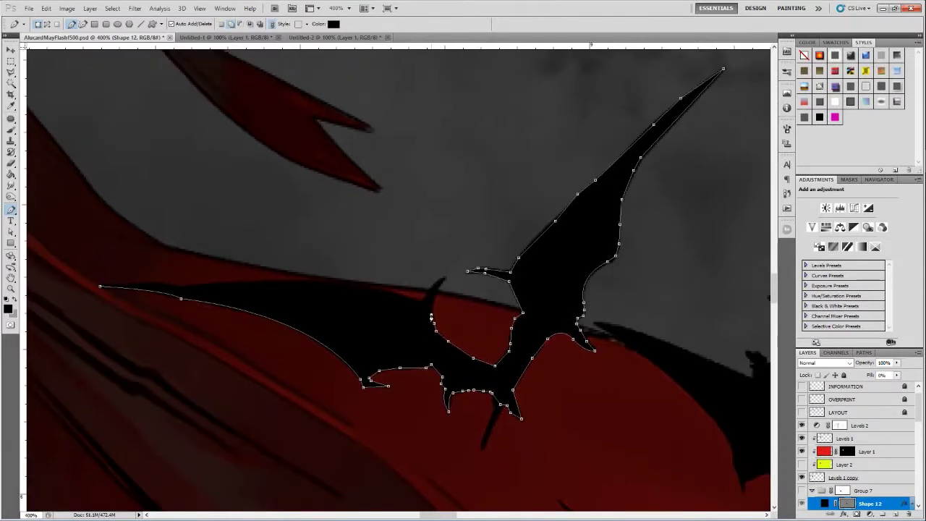
click(425, 299)
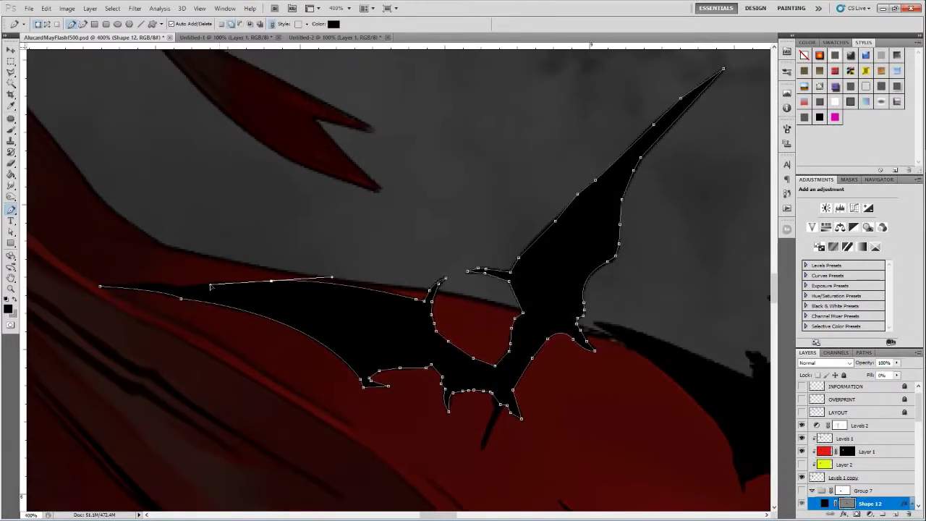
click(271, 280)
click(182, 291)
drag(100, 286, 58, 298)
right_click(483, 309)
click(506, 374)
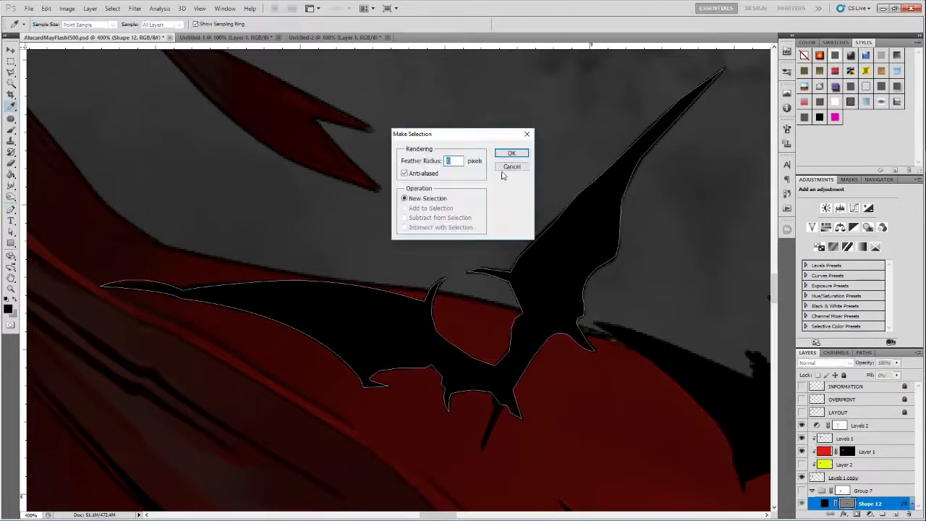
click(512, 171)
- Save the outline of the bat with the raised wing as a custom shape
right_click(440, 280)
click(480, 330)
key(Return)
- Select the Shape 10, Shape 11 and Shape 12 layers and move them out of the rose group, directly above it
key(ctrl+0)
key(ctrl+minus)
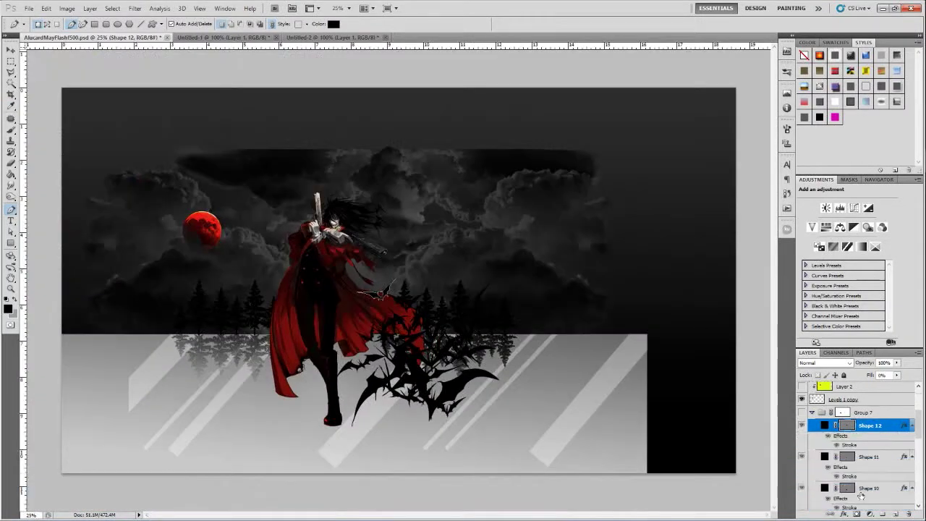
shift+click(861, 475)
key(v)
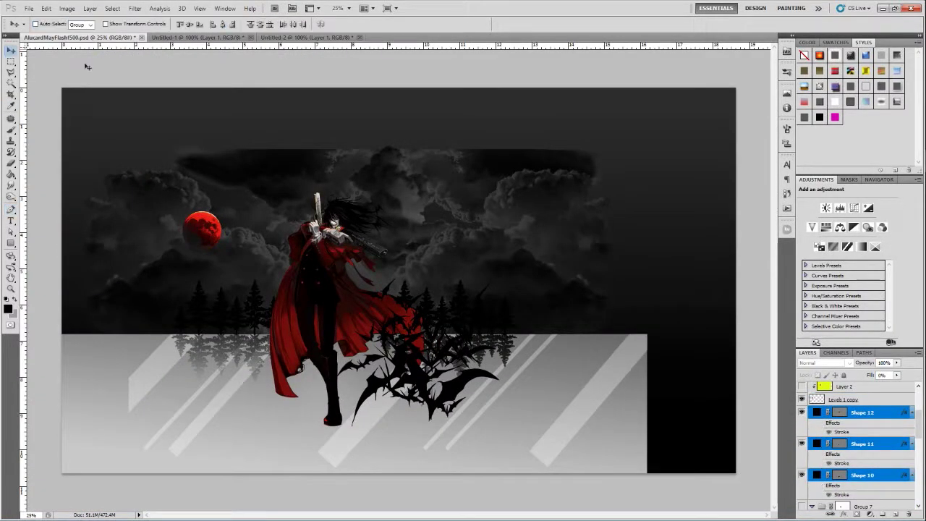
- Duplicate the Shape 10, Shape 11 and Shape 12 bat layers and collect originals and copies in one new group
key(ctrl+g)
click(90, 8)
click(109, 28)
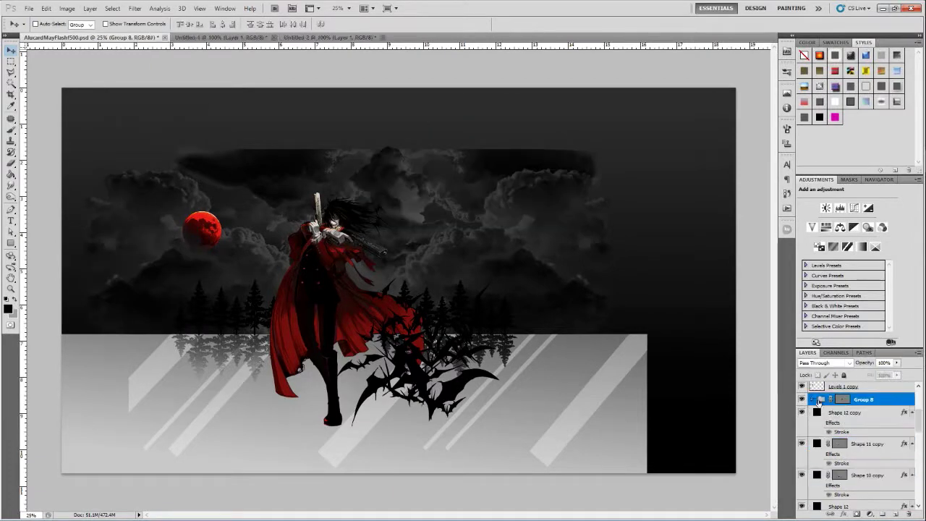
key(Return)
click(812, 399)
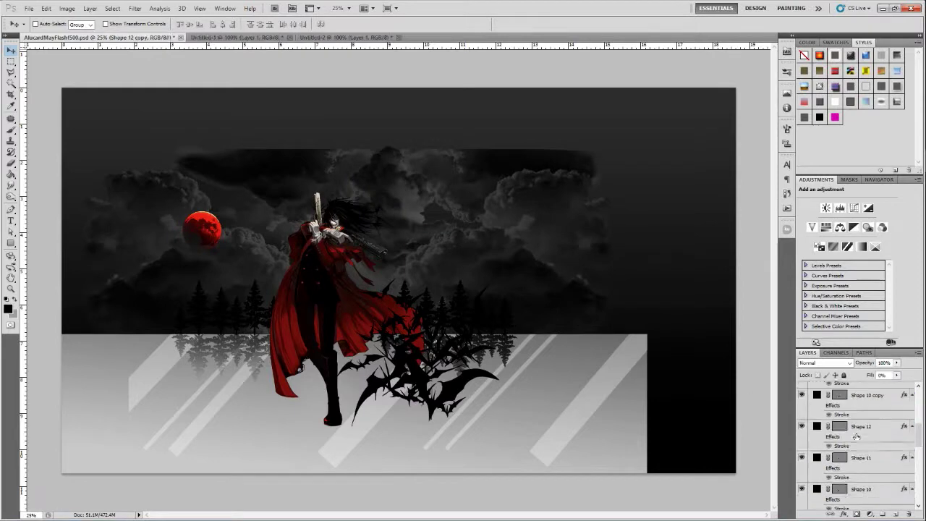
- Set the bat shapes' fill to 100% and place them in the dark sky near the moon
key(alt+bracketleft)
key(alt+bracketleft)
key(alt+bracketleft)
key(alt+bracketleft)
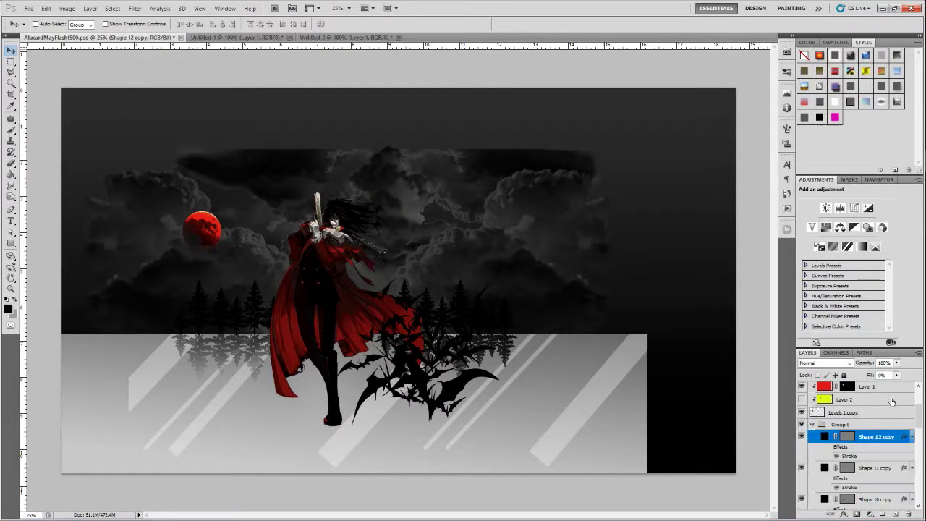
key(alt+bracketleft)
key(alt+bracketleft)
key(alt+bracketleft)
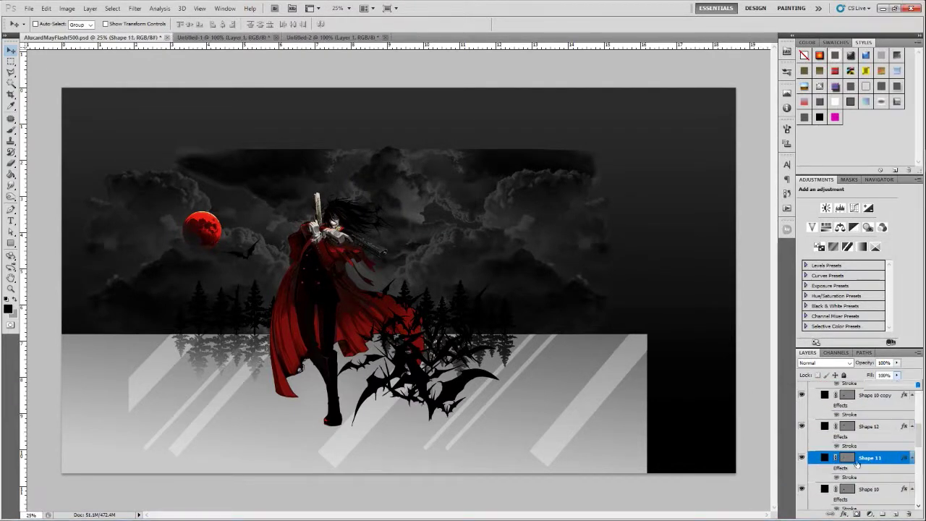
- Move the bat group directly below the Levels 2 layer and show the roses and thorned stems around Alucard
click(842, 504)
drag(842, 504, 830, 432)
click(825, 465)
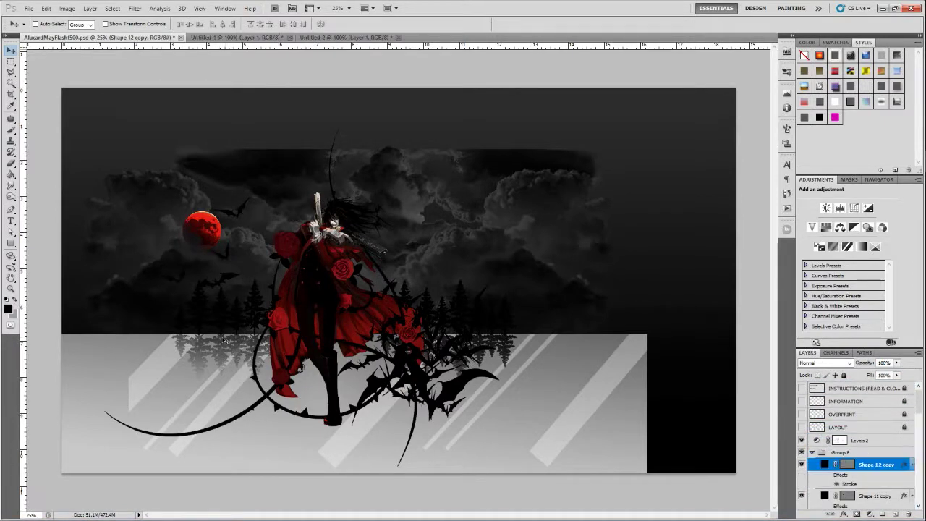
- Transform and reposition the individual bats so they scatter around the moon and between it and Alucard's coat
key(ctrl+t)
click(868, 495)
key(Return)
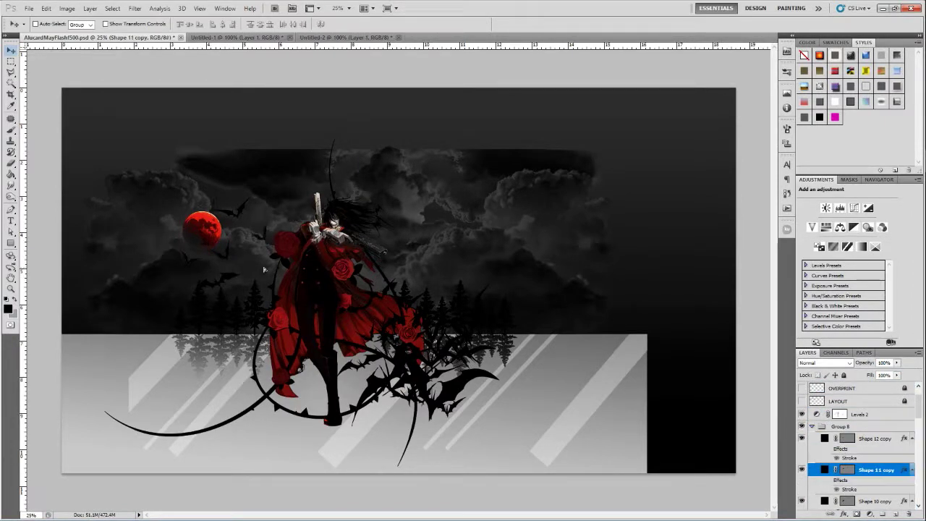
drag(161, 237, 249, 222)
click(868, 467)
key(alt+bracketleft)
key(alt+bracketleft)
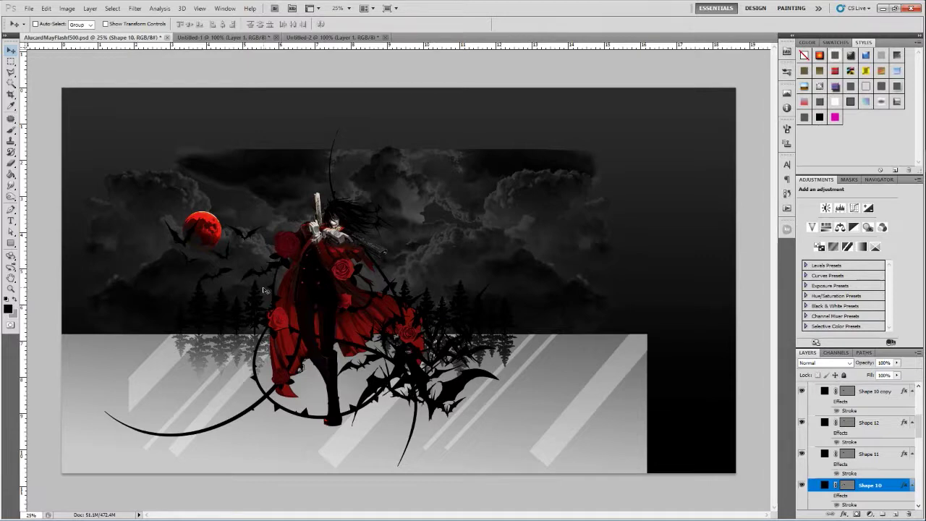
- Duplicate the Shape 11 copy bat, enlarge it to about 155% and place it beside the rose at Alucard's shoulder
scroll(853, 449, up, 3)
click(878, 425)
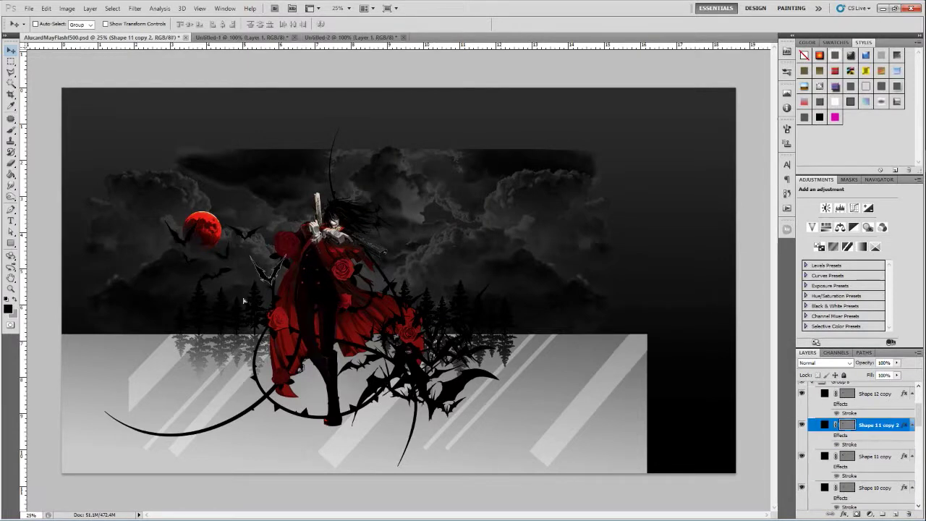
click(90, 8)
click(101, 193)
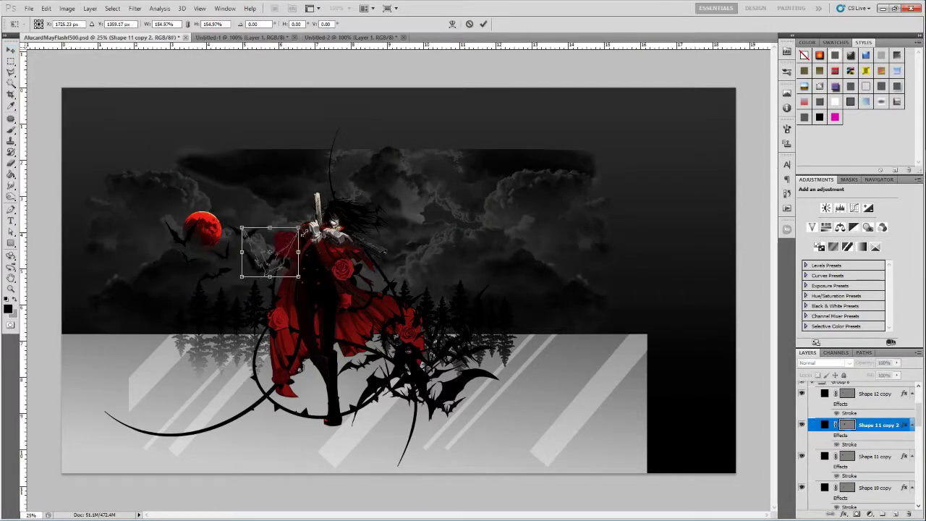
key(Return)
- Select the Shape 12 copy bat and the original Shape 11 bat in turn for repositioning beside the moon
click(850, 399)
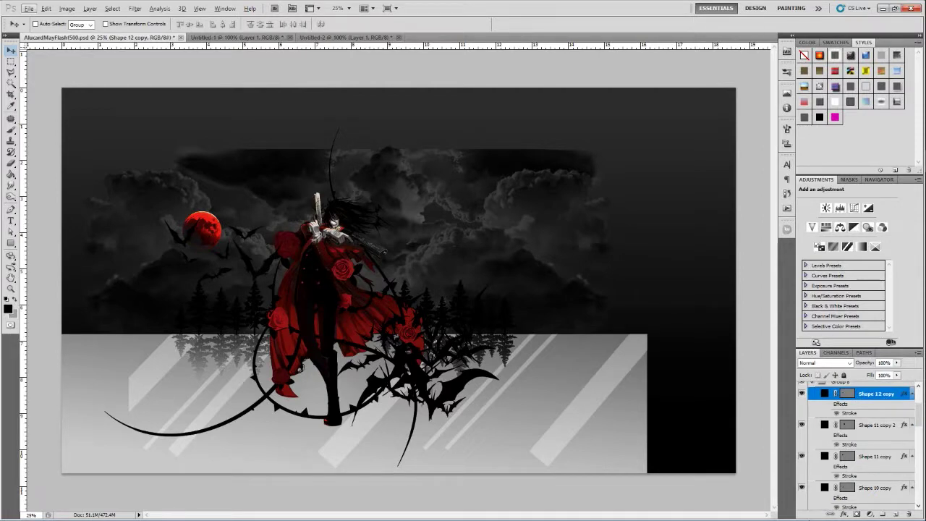
scroll(853, 448, down, 3)
click(827, 486)
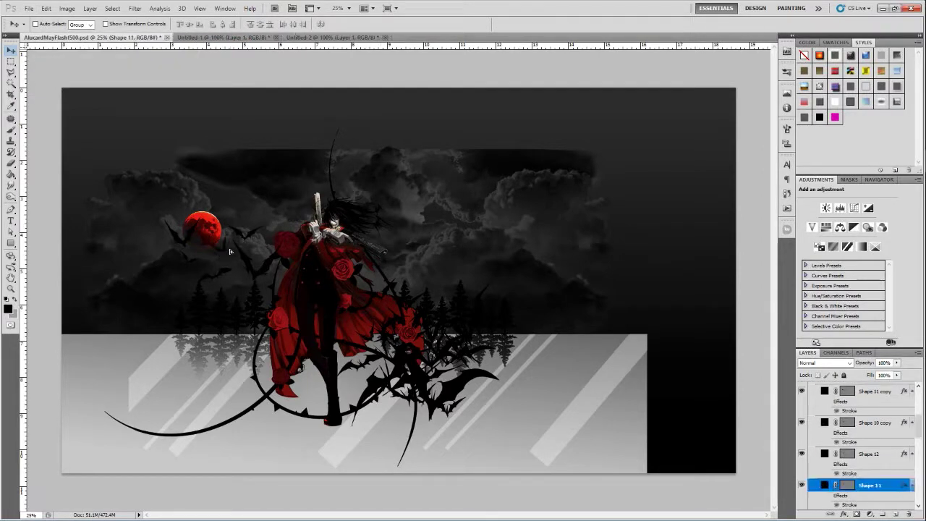